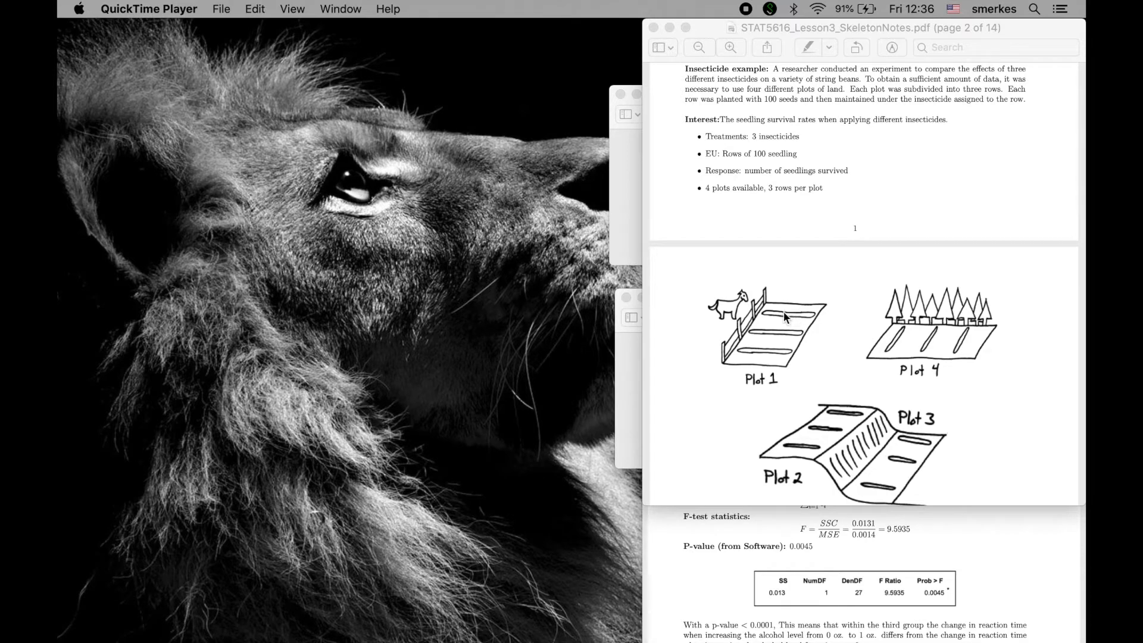
Bring forward the GRCBD and RCBD model equation images and examine the RCBD model terms.
left_click(636, 208)
left_click(631, 355)
left_click(670, 70)
left_click(630, 381)
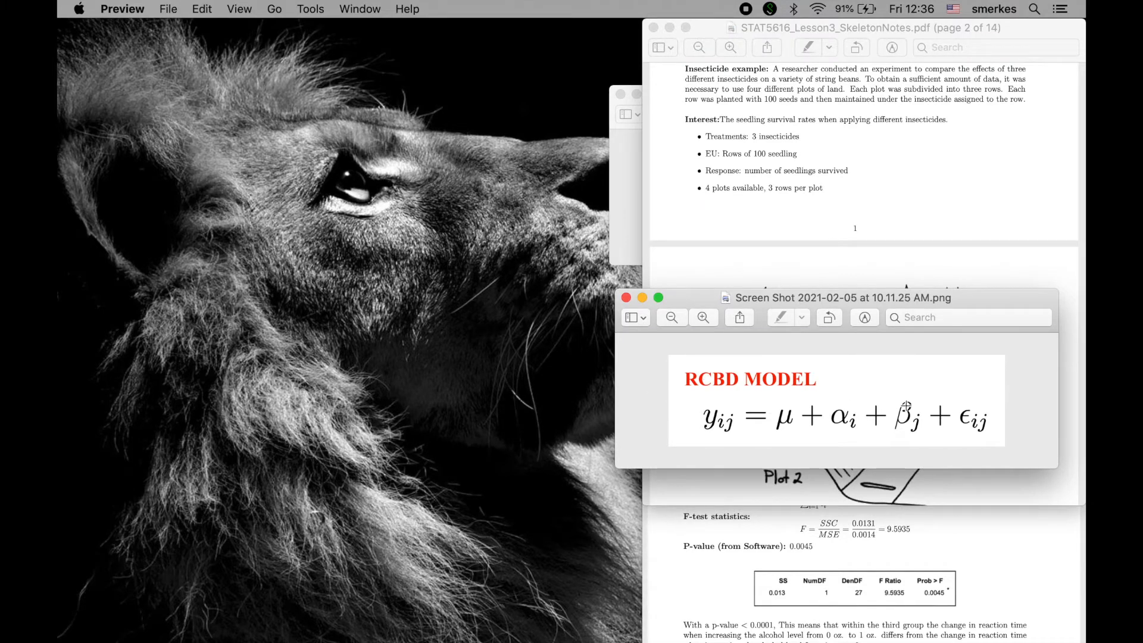
Switch to RStudio and run the setwd line in Lesson4_Script.R to set the Lesson4-GRCBD working directory.
left_click_drag(58, 159, 415, 18)
left_click(414, 17)
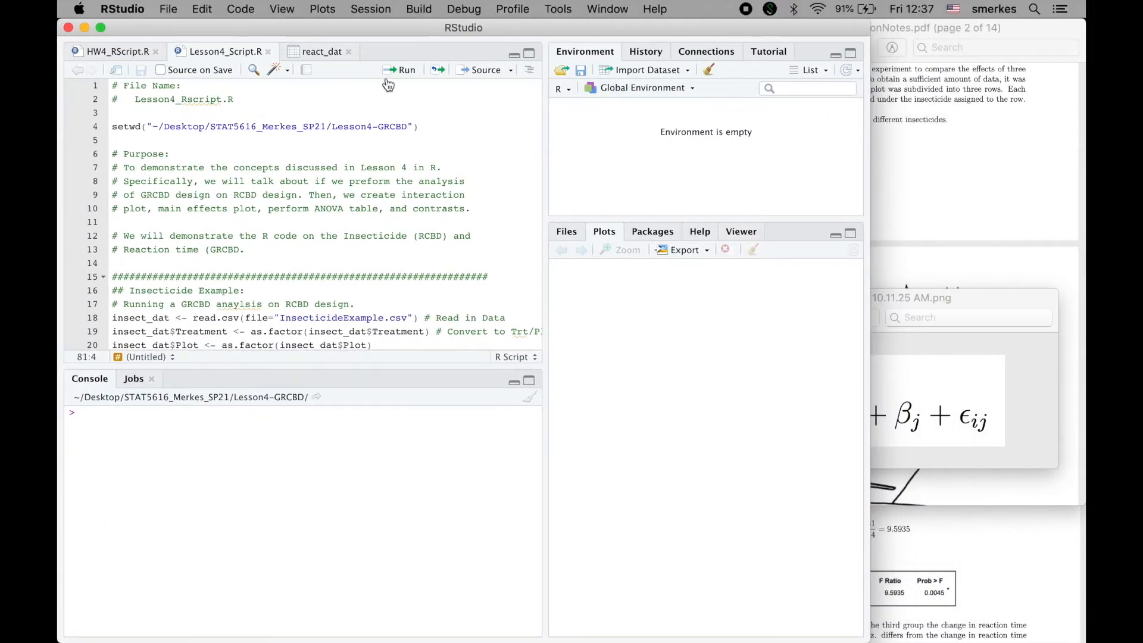
left_click(357, 125)
left_click(327, 126)
key("super+Return")
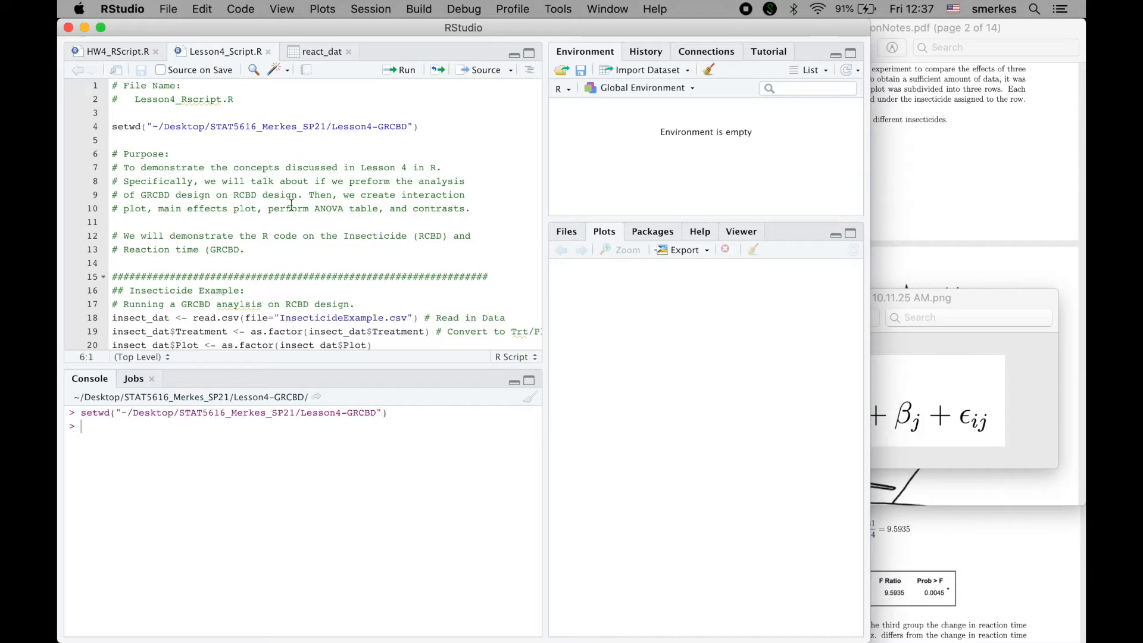
Run the insecticide lines that read InsecticideExample.csv into insect_dat and convert Treatment and Plot to factors.
scroll(291, 205, "down", 1)
scroll(291, 205, "down", 5)
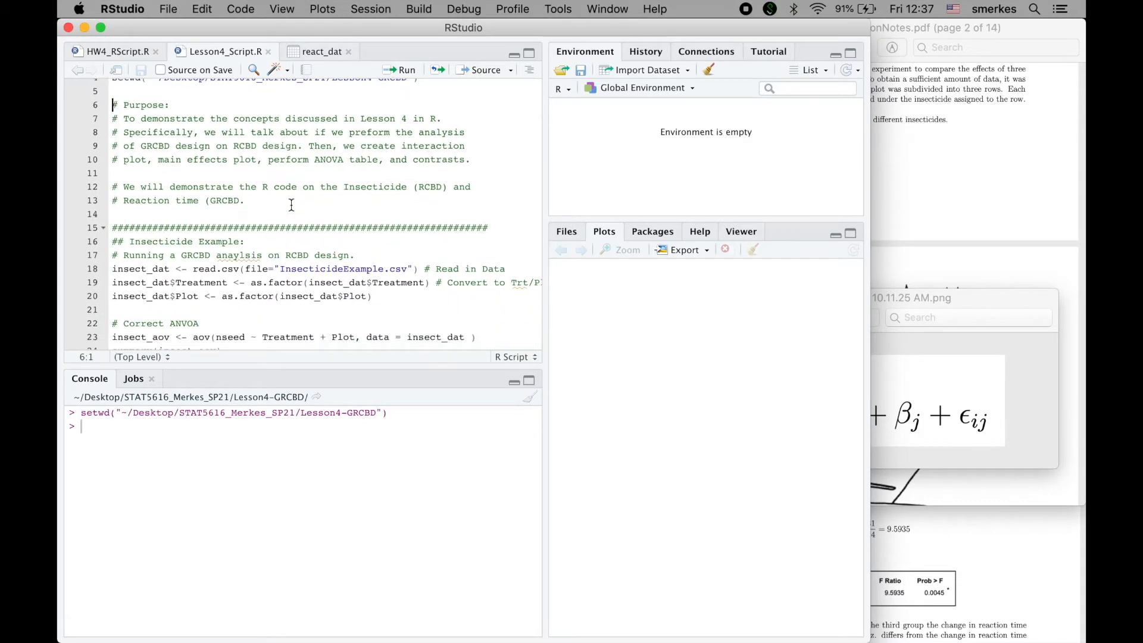
left_click(230, 212)
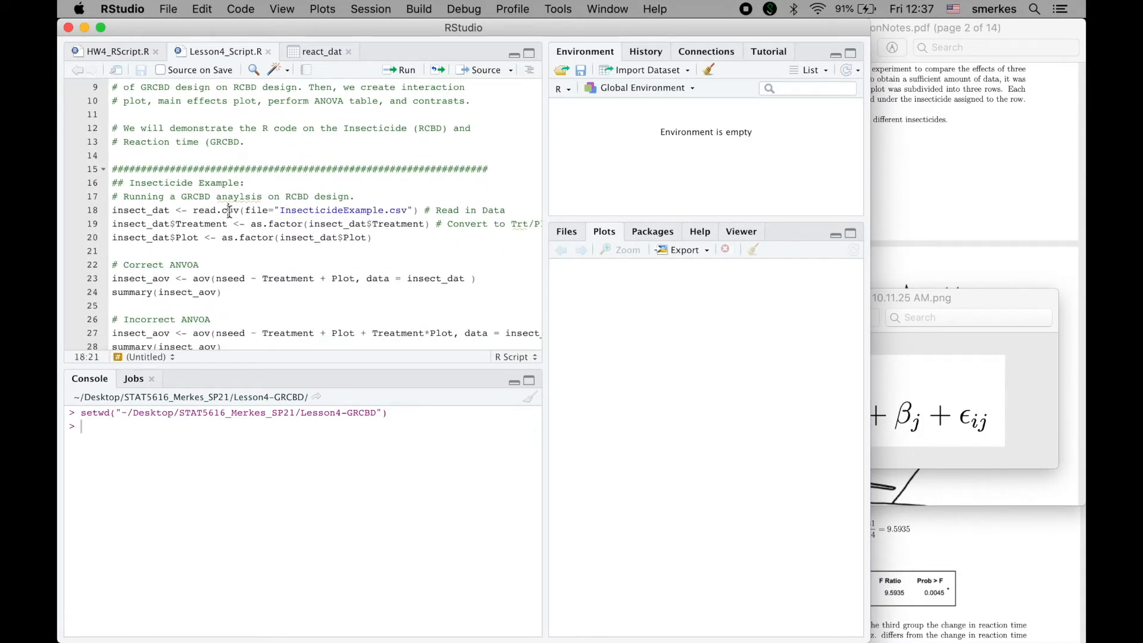
key("super+Return")
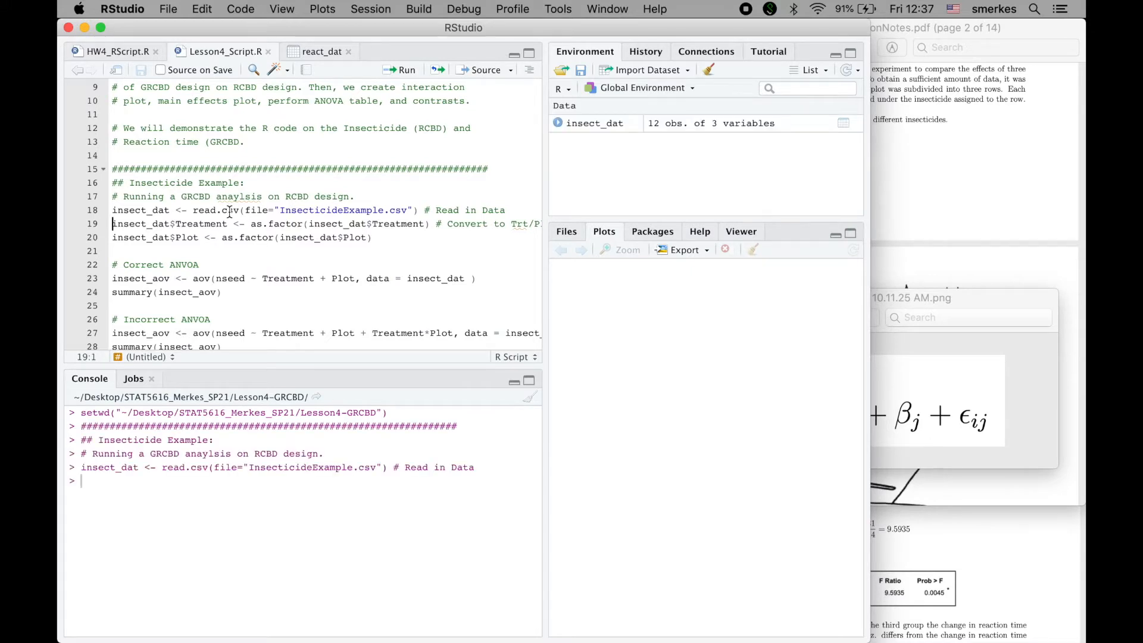
key("super+Return")
key("super+Return")
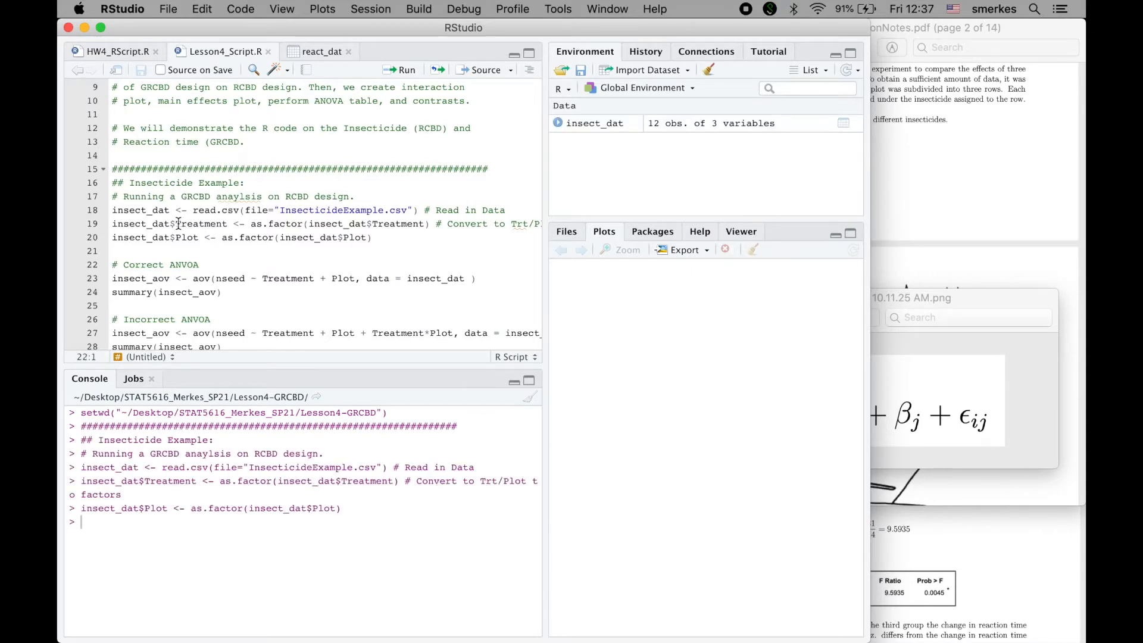
Compare the Treatment and Plot terms of the correct ANOVA formula with the RCBD model equation image.
scroll(180, 229, "down", 2)
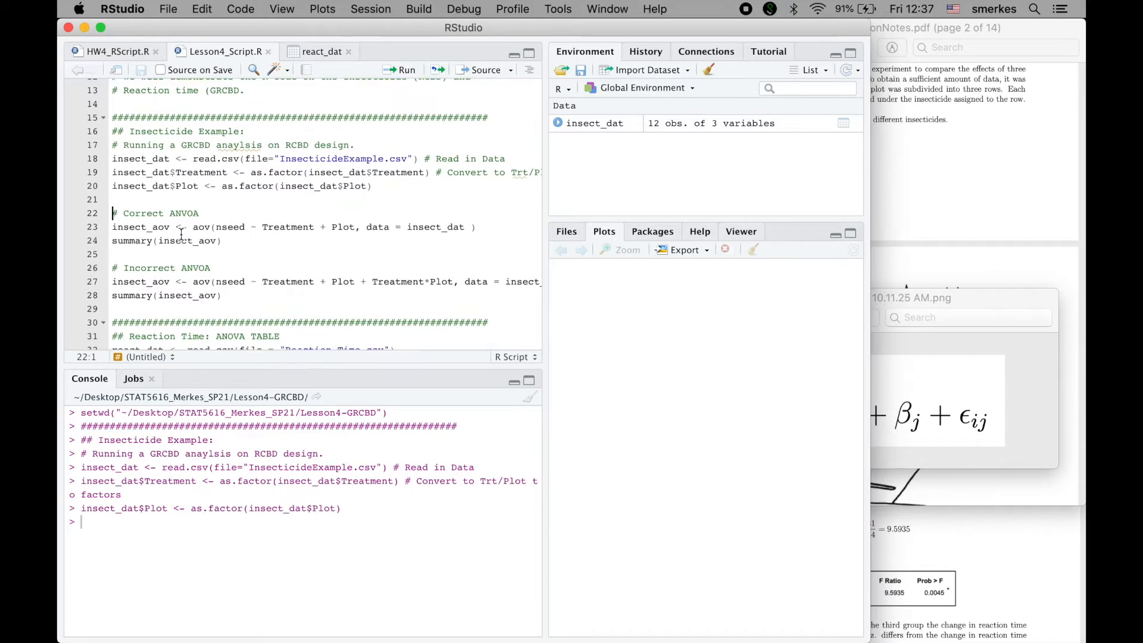
left_click(176, 225)
left_click_drag(263, 225, 314, 224)
left_click(336, 223)
double_click(349, 223)
left_click(973, 347)
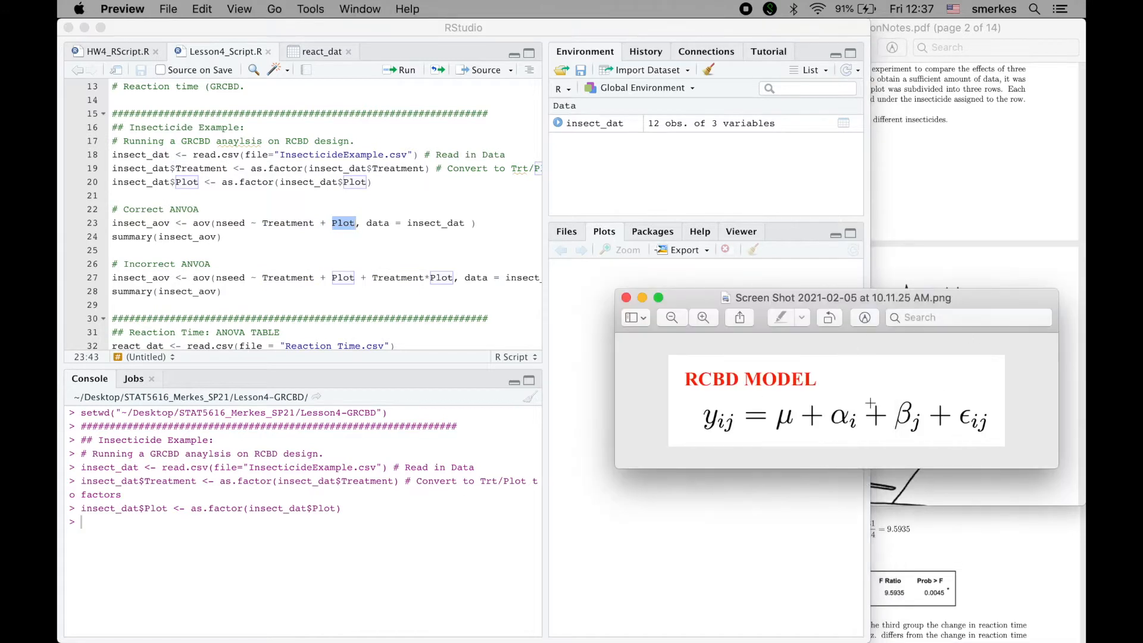
Run the correct insecticide ANOVA with Treatment + Plot and its summary, and highlight the Residuals row in the output.
left_click(297, 219)
key("cmd+Return")
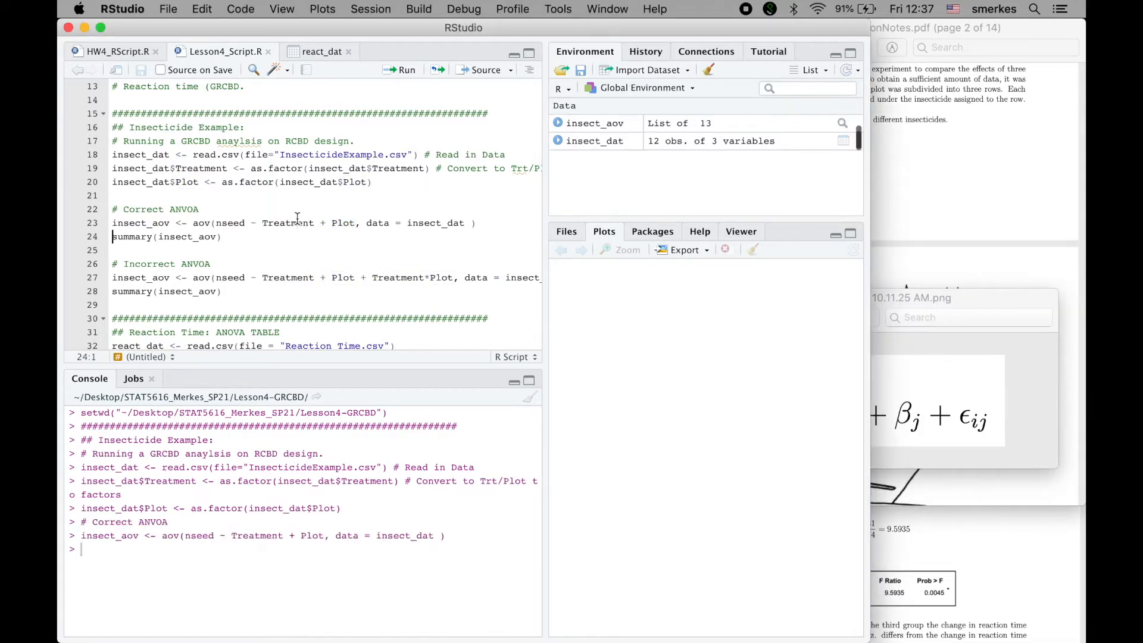
key("super+Return")
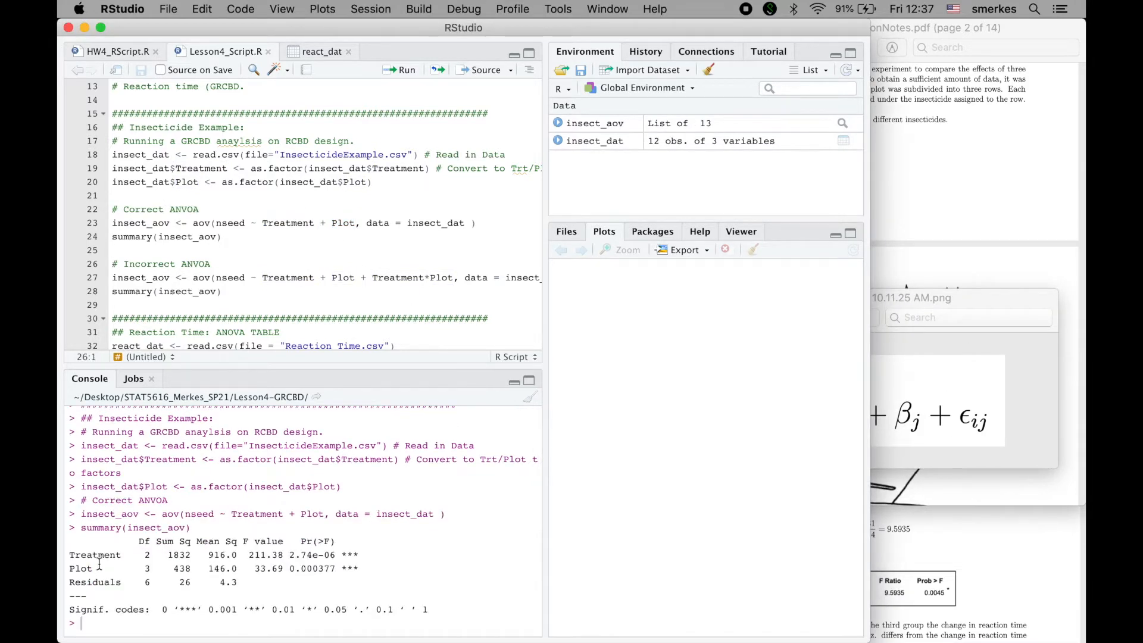
left_click_drag(83, 589, 240, 585)
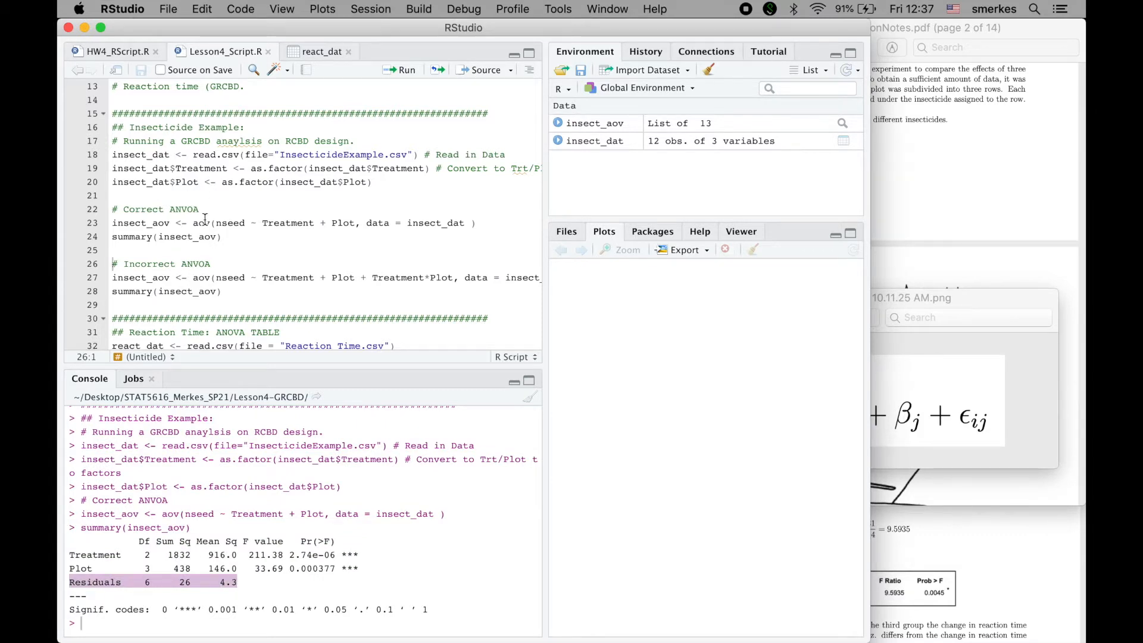
View the insecticide plot drawings in the Lesson 3 notes and bring up the GRCBD model equation image.
left_click(876, 155)
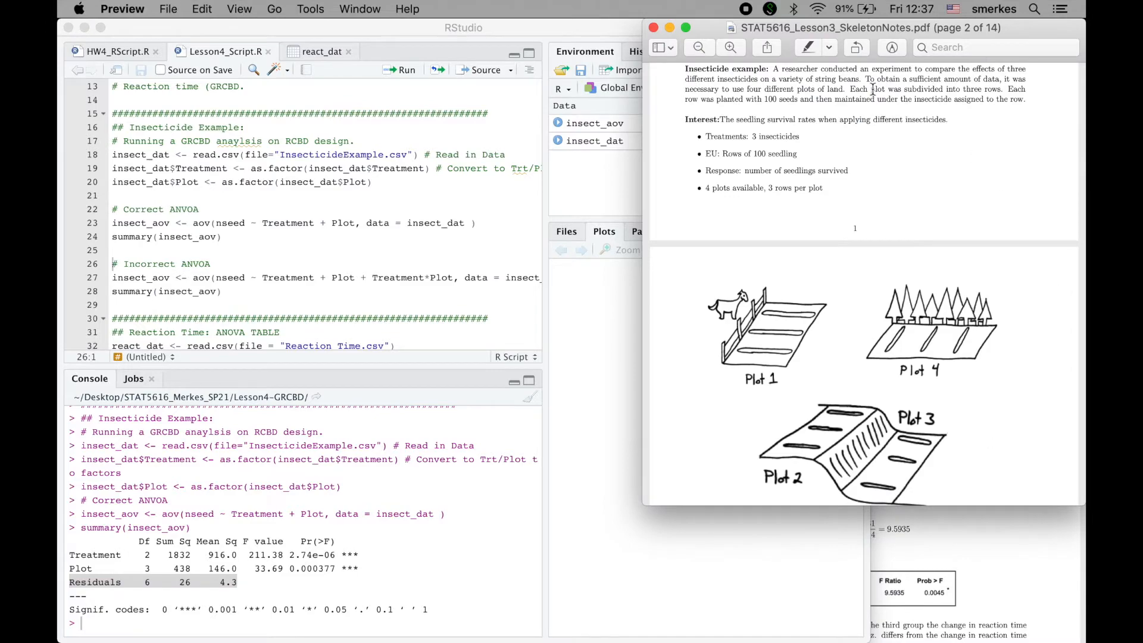
key("ctrl+Up")
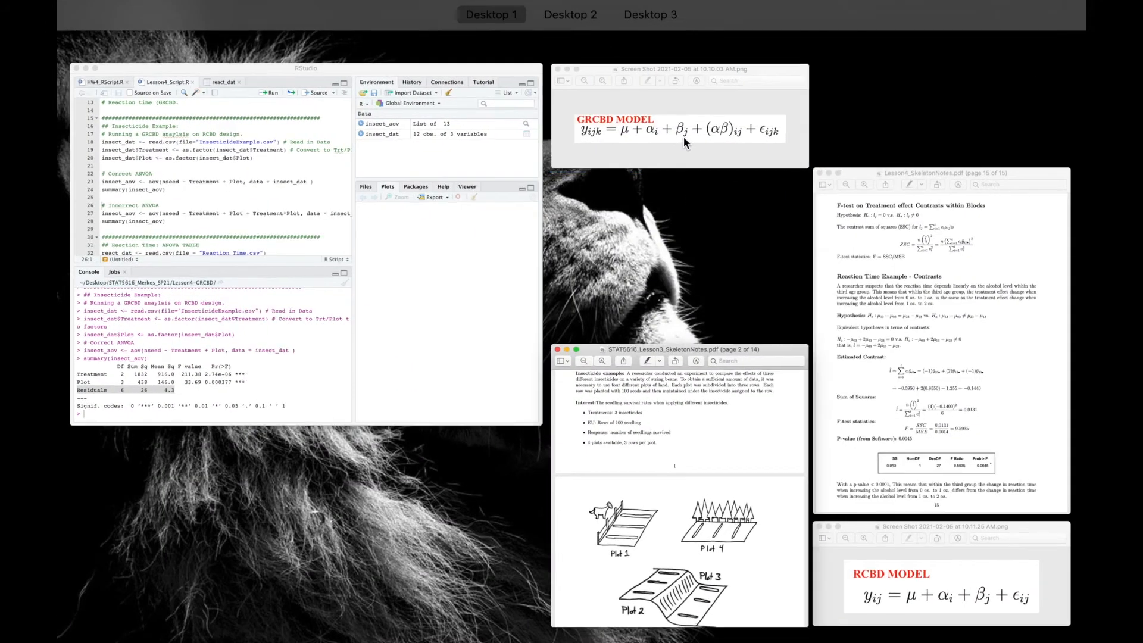
left_click(683, 137)
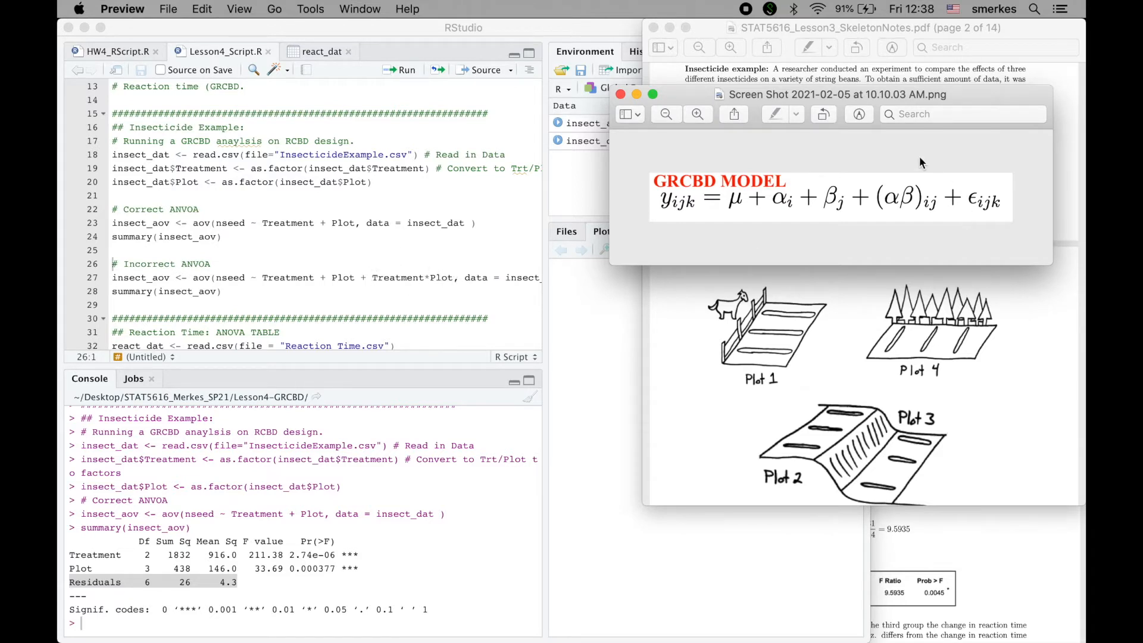
Rename the incorrect ANOVA object as insect_aov_in in its assignment and summary lines, and run both lines.
left_click(280, 268)
left_click_drag(115, 278, 221, 291)
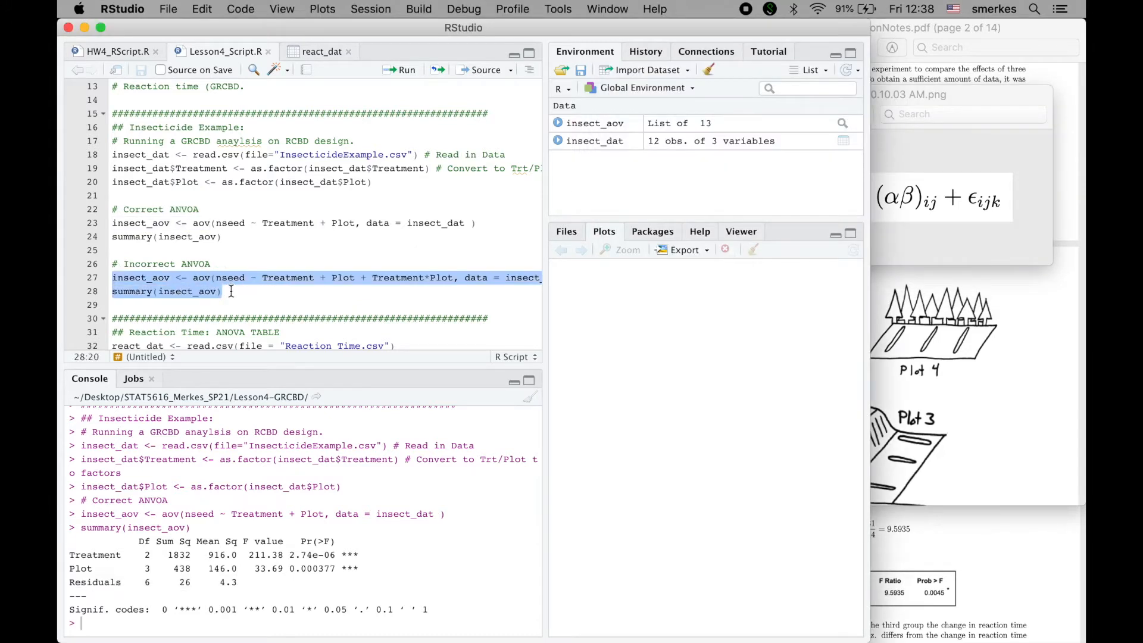
left_click(170, 278)
type("_in")
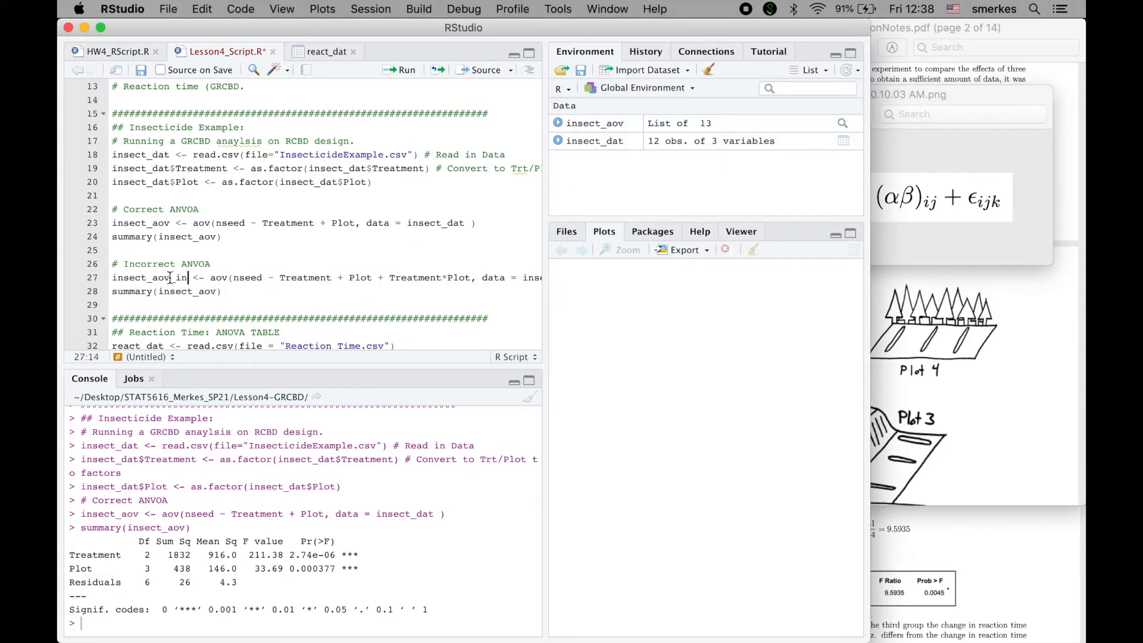
left_click(216, 291)
key("Delete")
type("_in)")
key("super+Return")
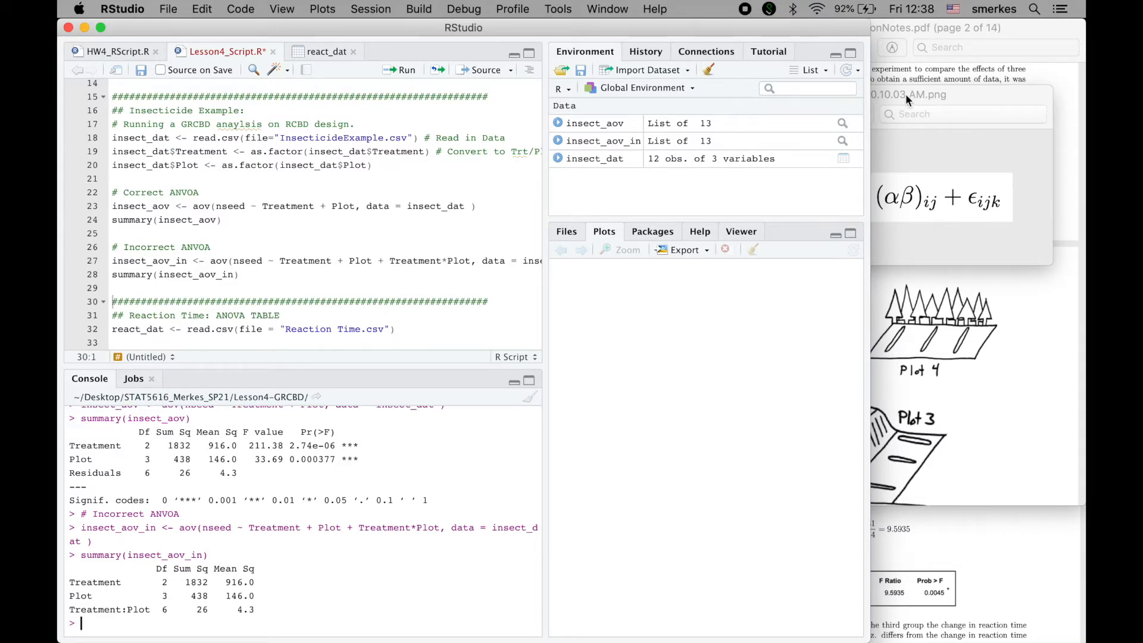
Find the Reaction Time Example in the Lesson 4 notes and highlight the sentence on assigning treatments to individuals.
left_click(951, 539)
scroll(950, 542, "up", 20)
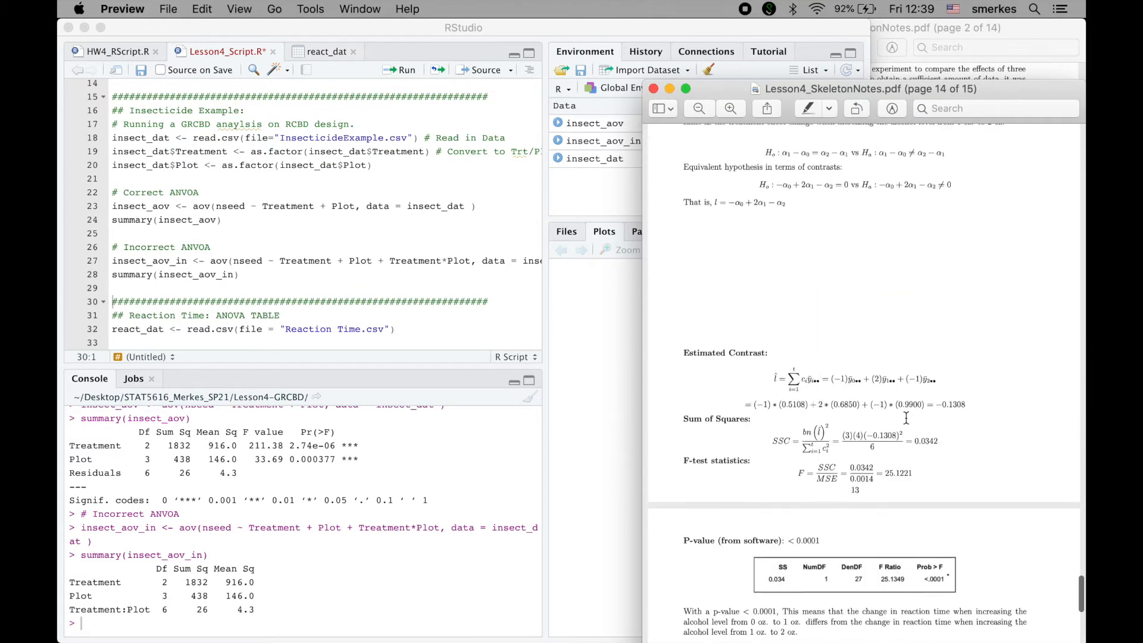
scroll(906, 428, "up", 20)
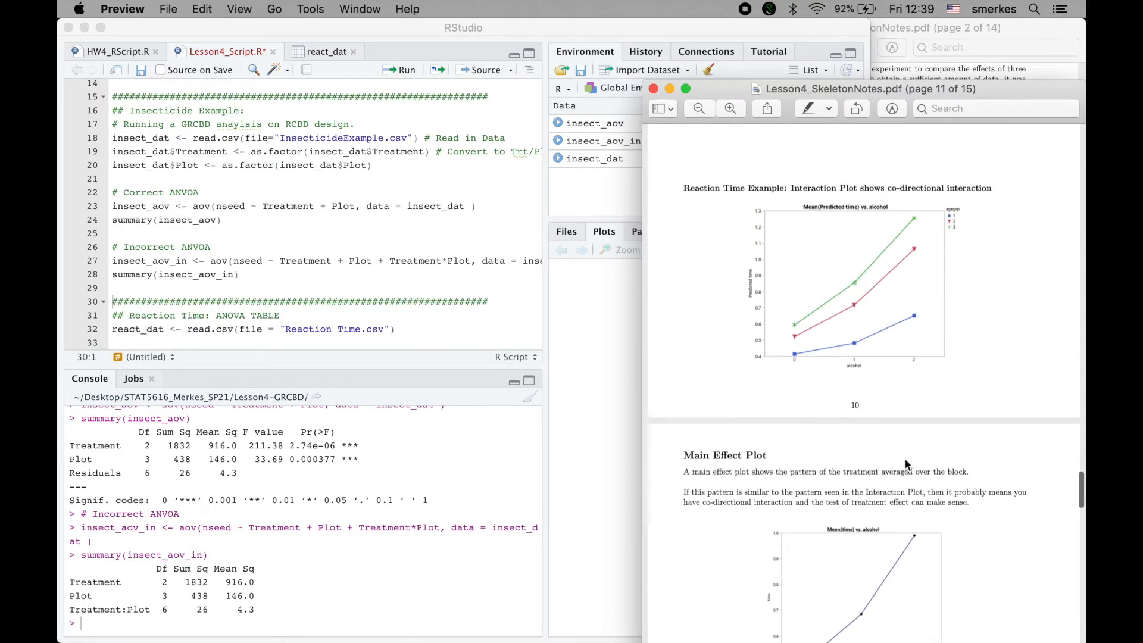
scroll(905, 500, "up", 5)
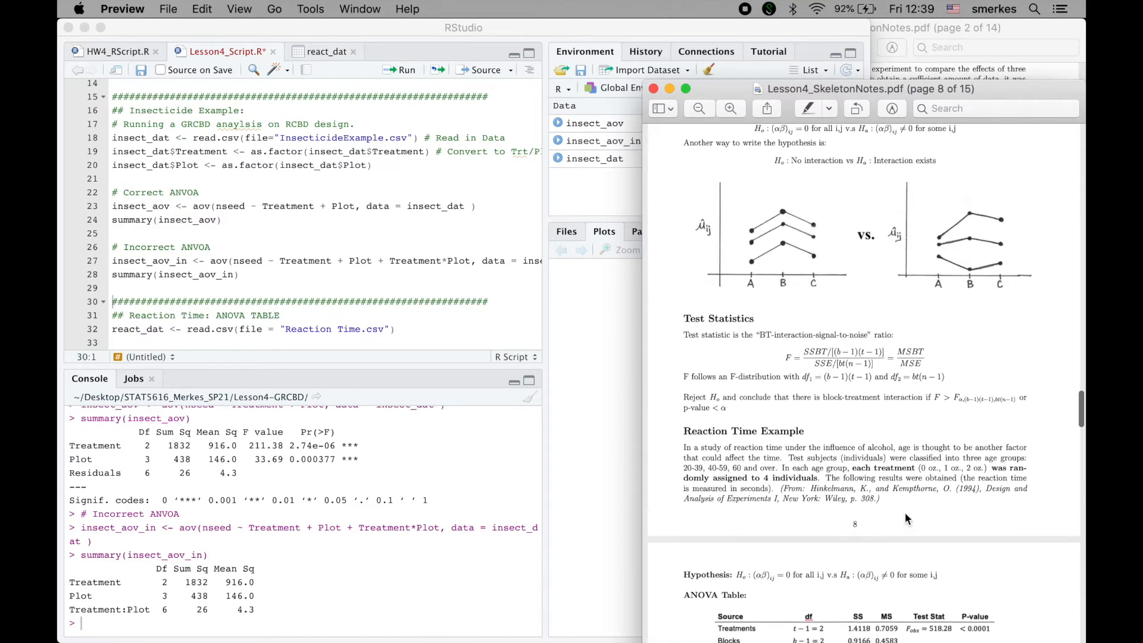
scroll(905, 518, "down", 5)
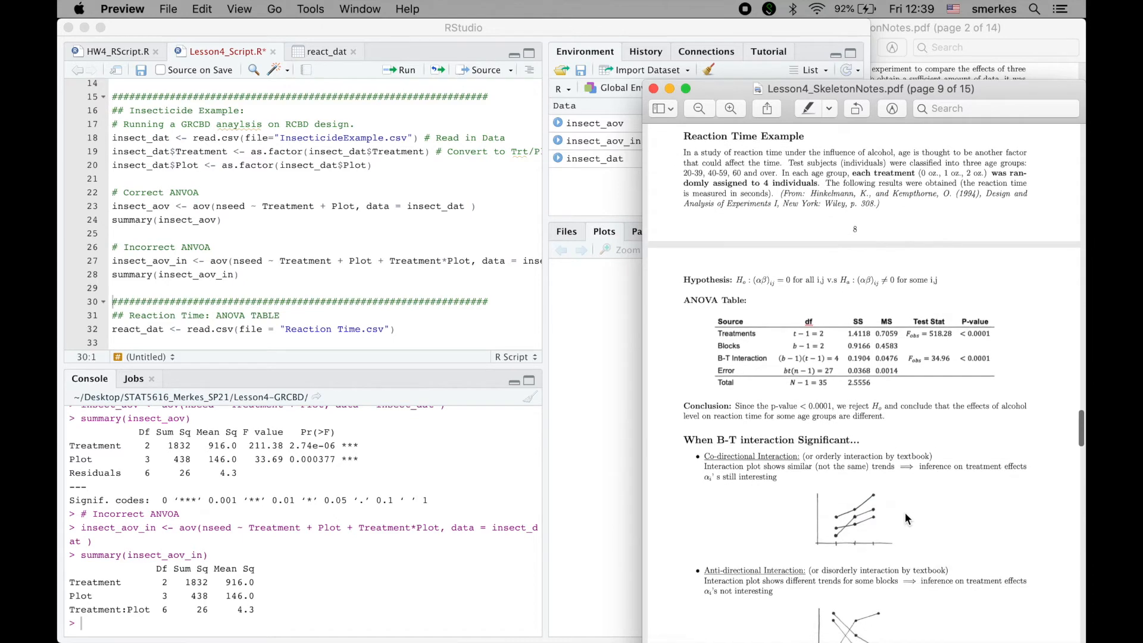
scroll(905, 516, "up", 2)
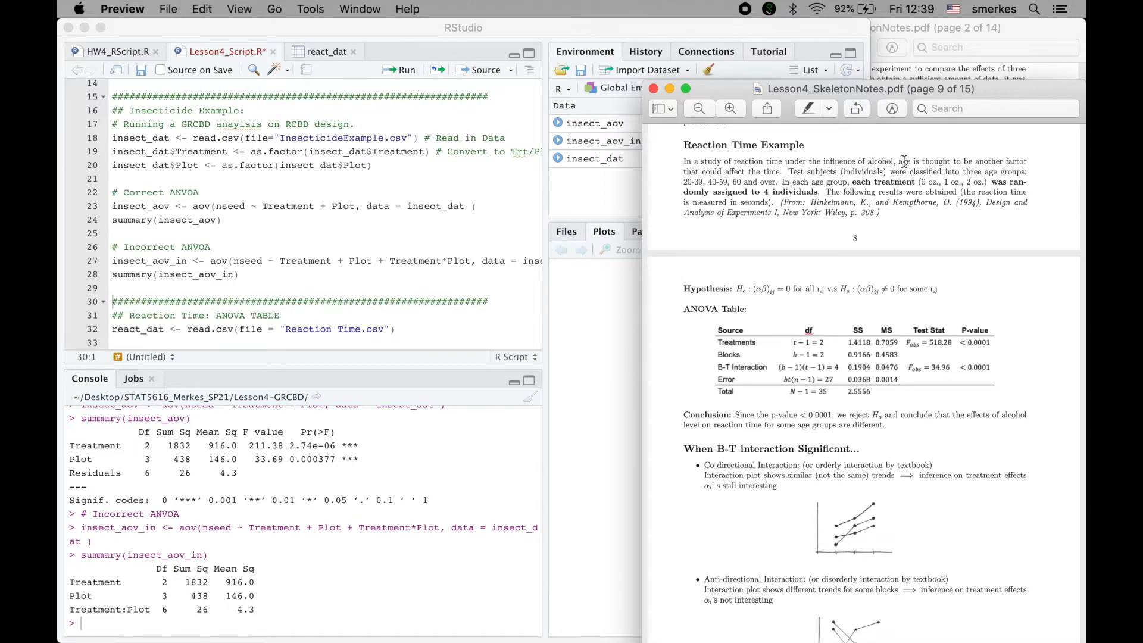
left_click_drag(781, 181, 809, 192)
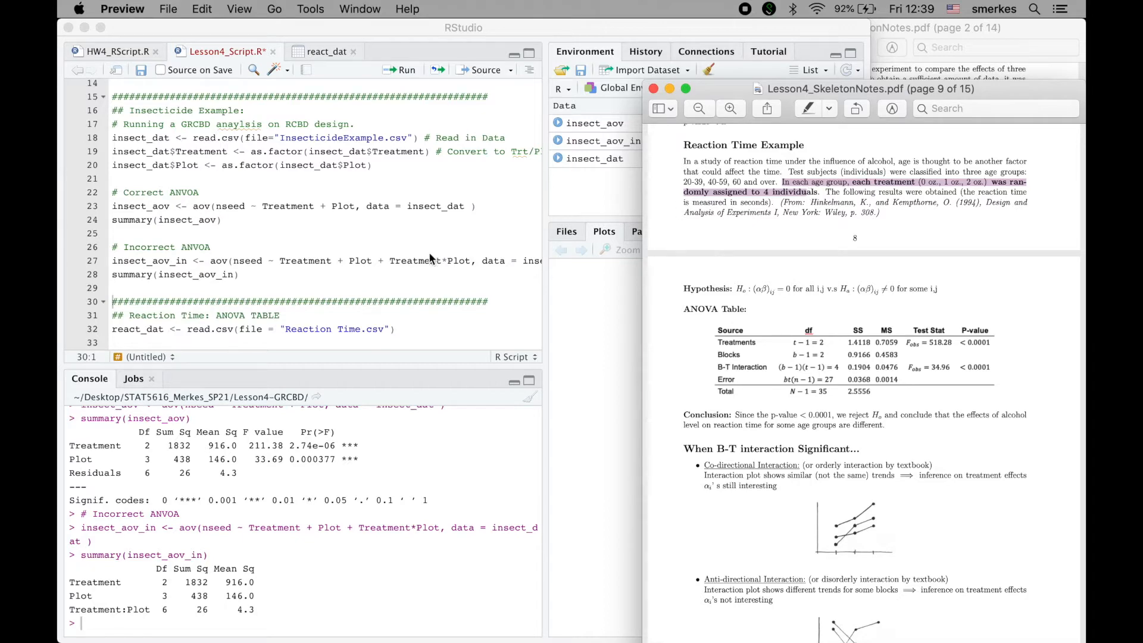
Run the script lines that read Reaction Time.csv into react_dat and convert agegrp and alcohol to factors.
scroll(330, 266, "down", 5)
left_click(326, 222)
left_click(322, 232)
key("super+Return")
key("super+Return")
key("super+Return")
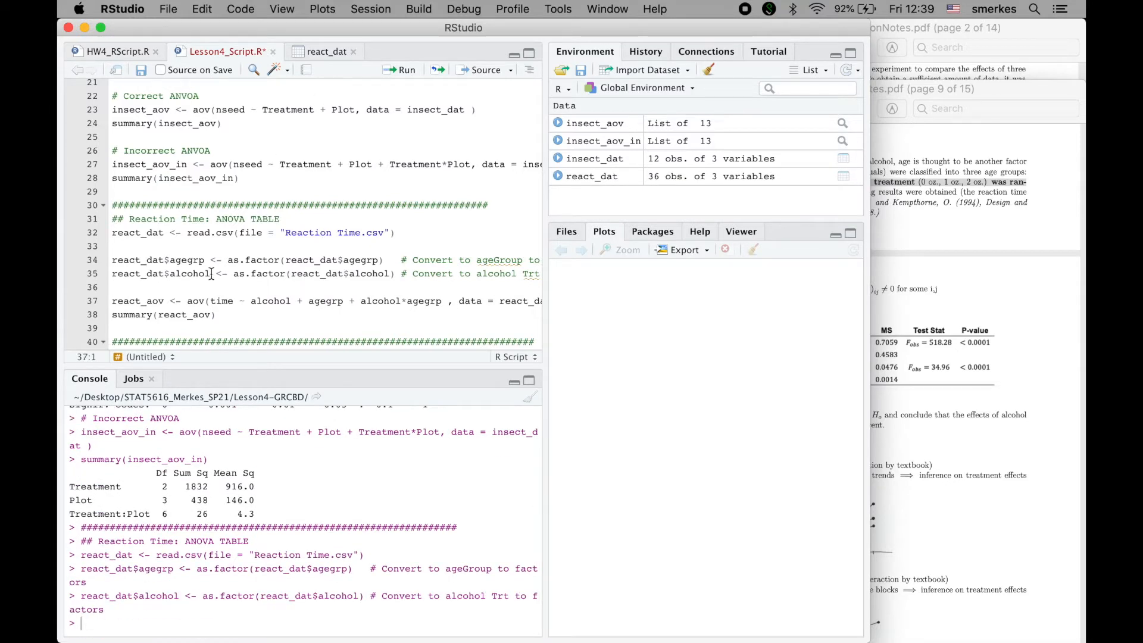
Look through the agegrp, alcohol and time columns of the react_dat table and return to the Lesson 4 script.
left_click(312, 49)
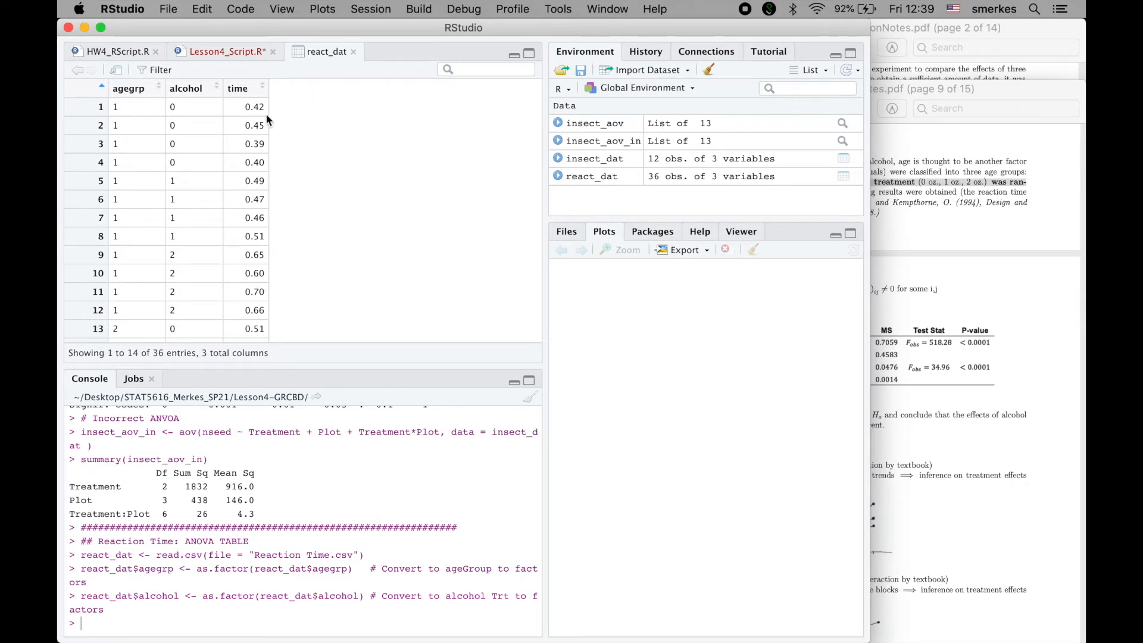
scroll(197, 220, "down", 10)
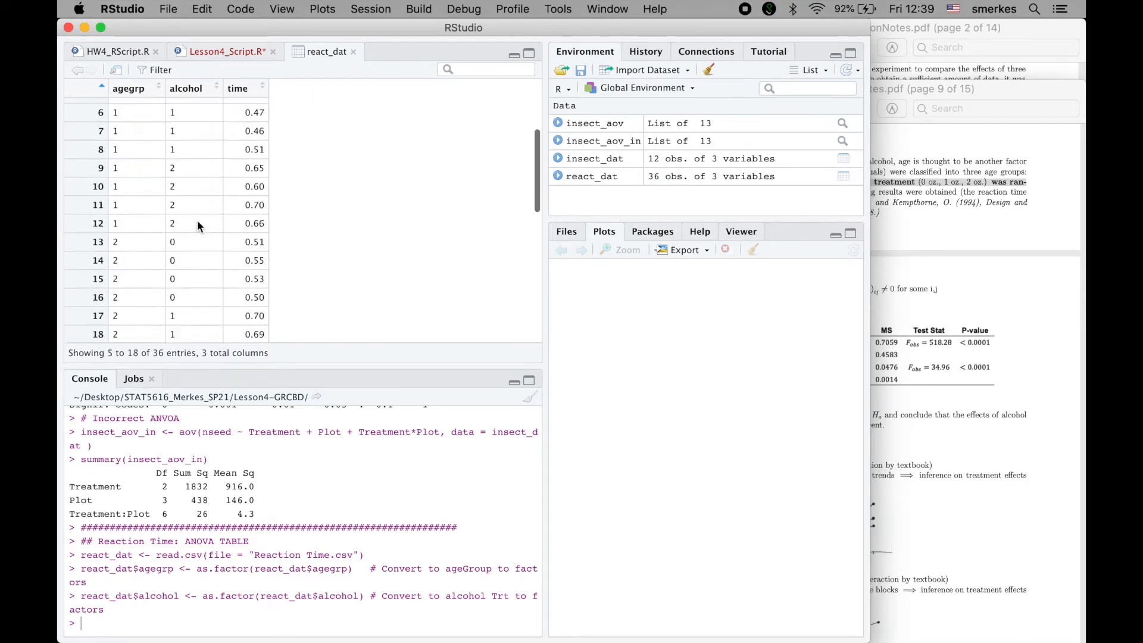
scroll(197, 226, "up", 10)
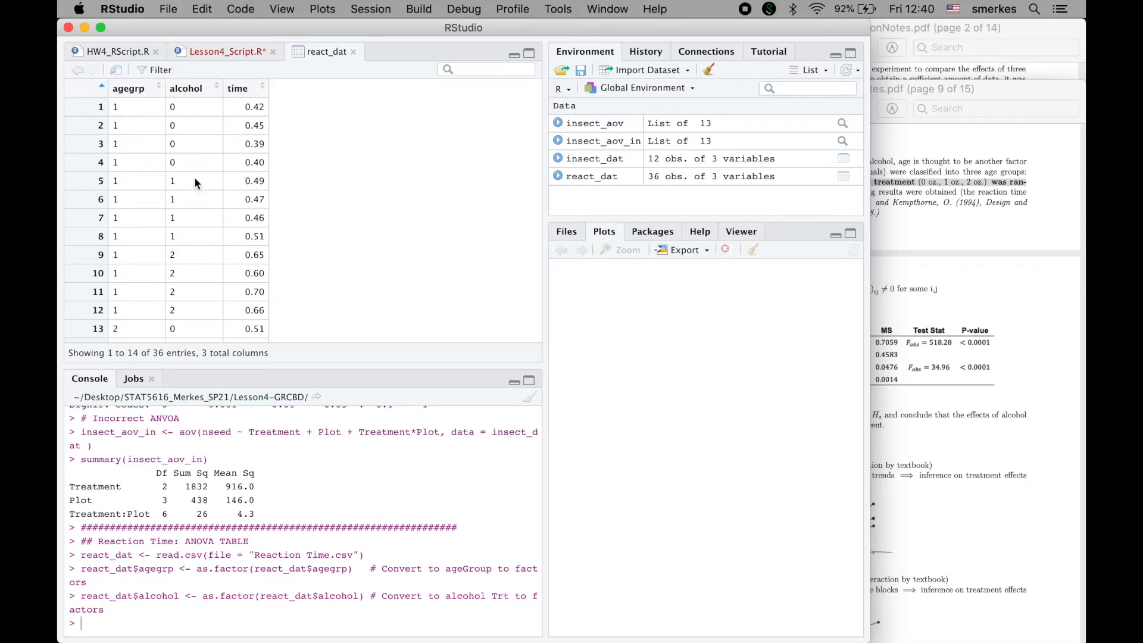
left_click(226, 52)
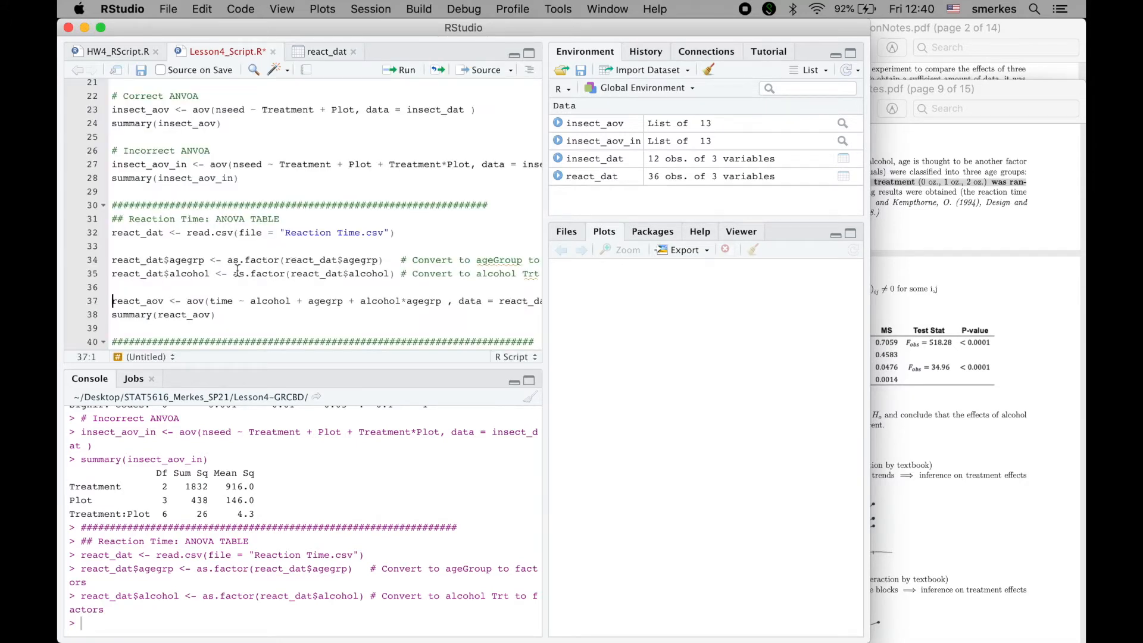
Examine the as.factor call and the react_aov formula, and bring up the GRCBD model equation image for comparison.
left_click_drag(234, 274, 287, 274)
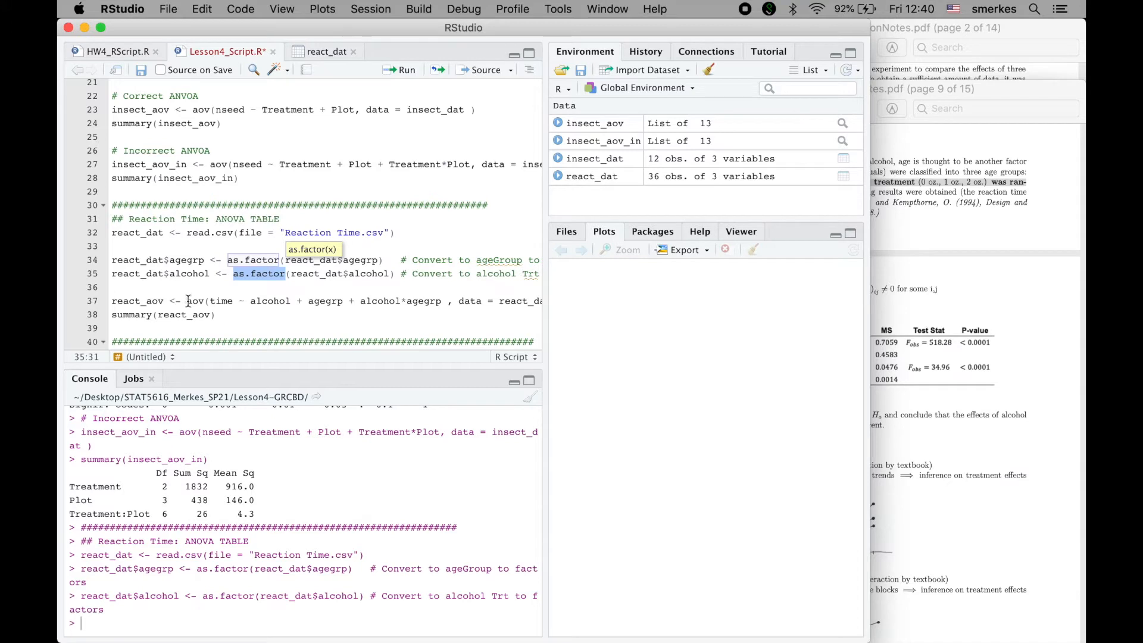
left_click_drag(187, 301, 228, 307)
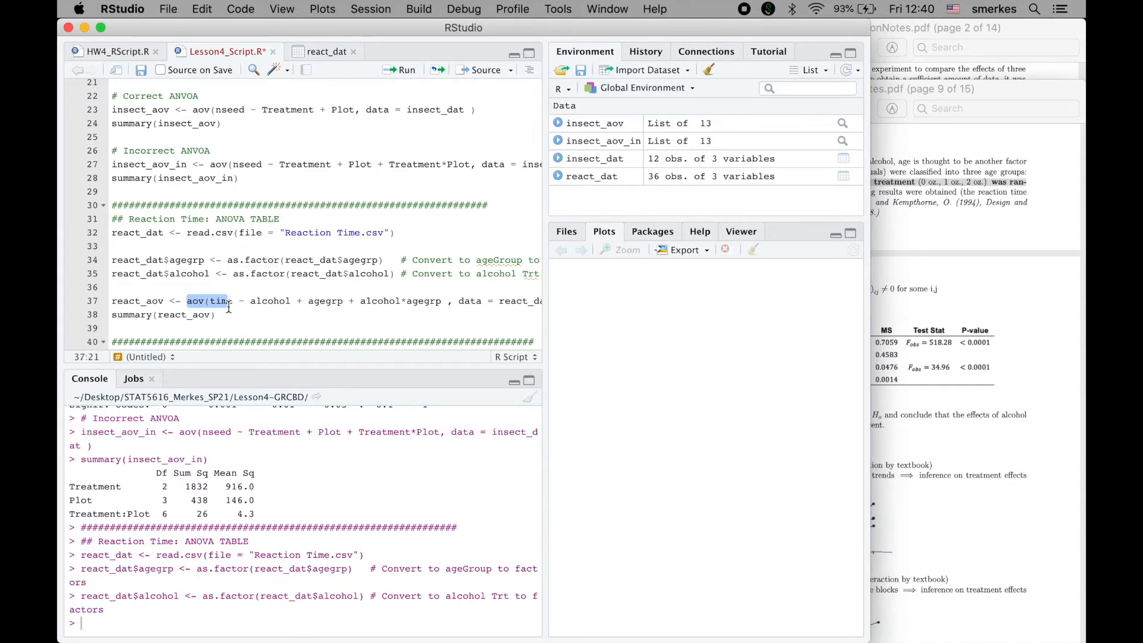
left_click(234, 302)
left_click(215, 303)
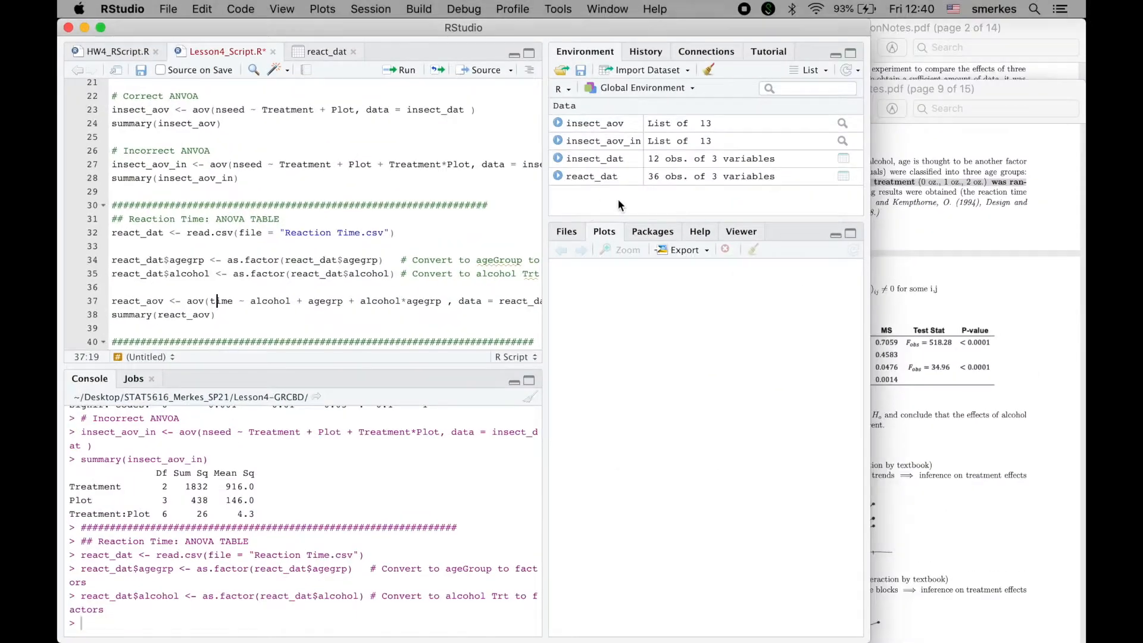
key("ctrl+Up")
left_click(688, 134)
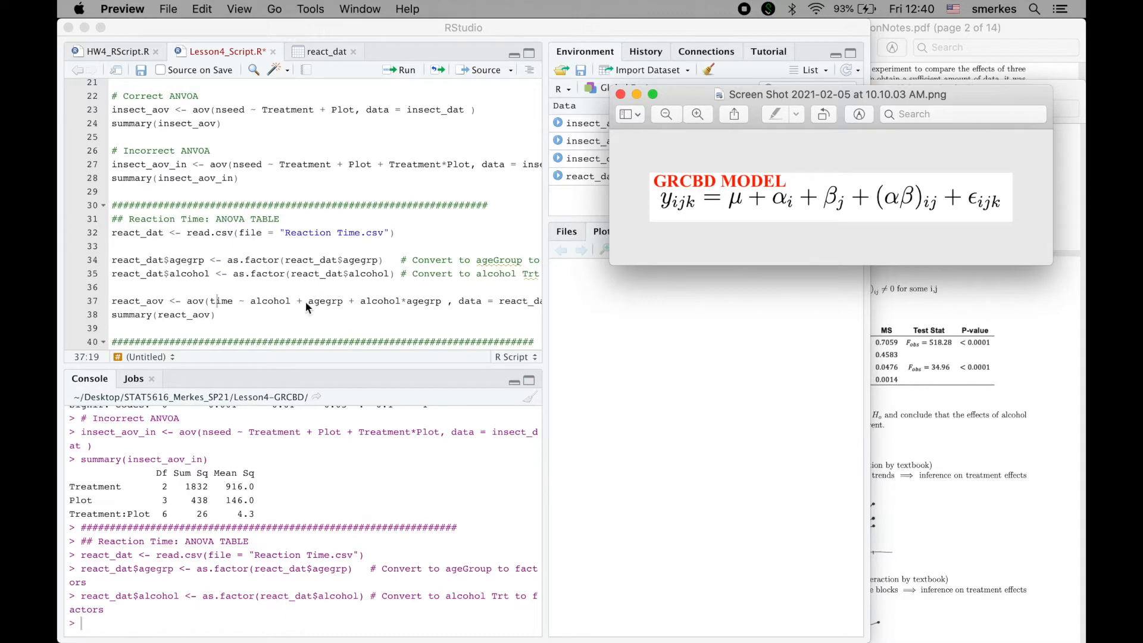
Run the react_aov model with alcohol, agegrp and their interaction plus its summary, and highlight the Residuals row.
left_click(442, 302)
key("super+Return")
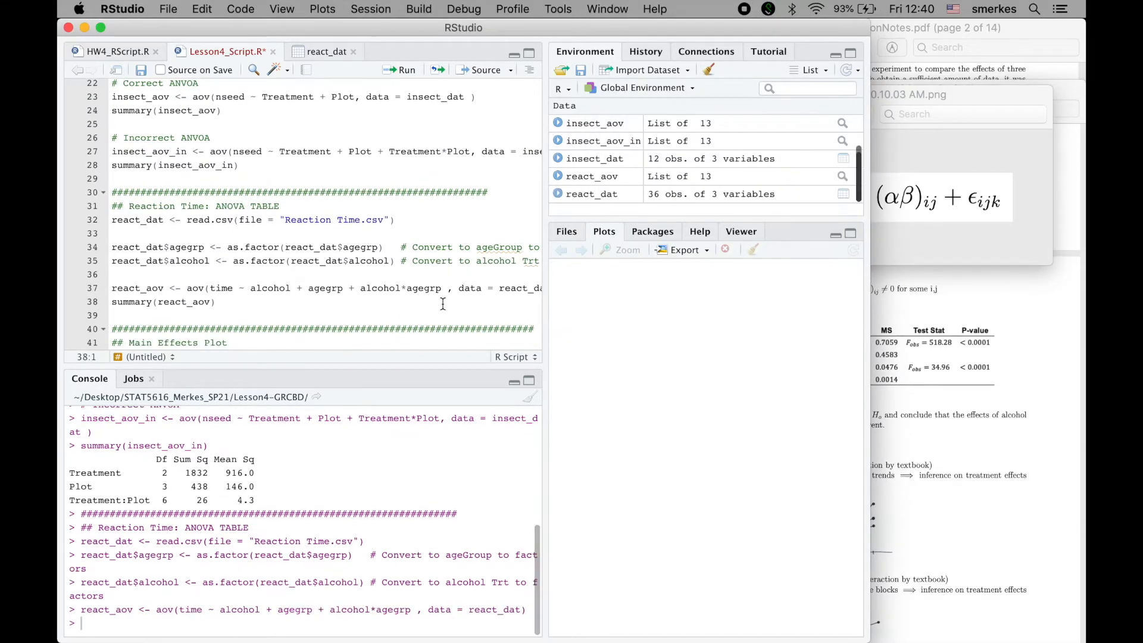
key("super+Return")
left_click_drag(69, 582, 255, 585)
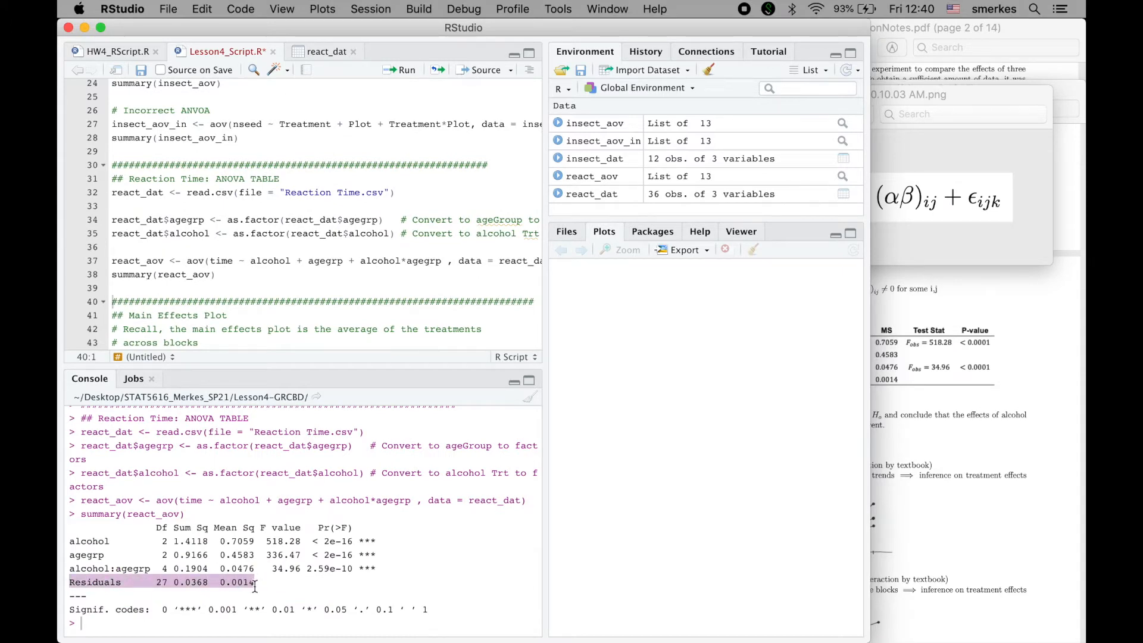
Compare the insect_aov_in and react_aov ANOVA summaries in the console output.
scroll(208, 506, "up", 5)
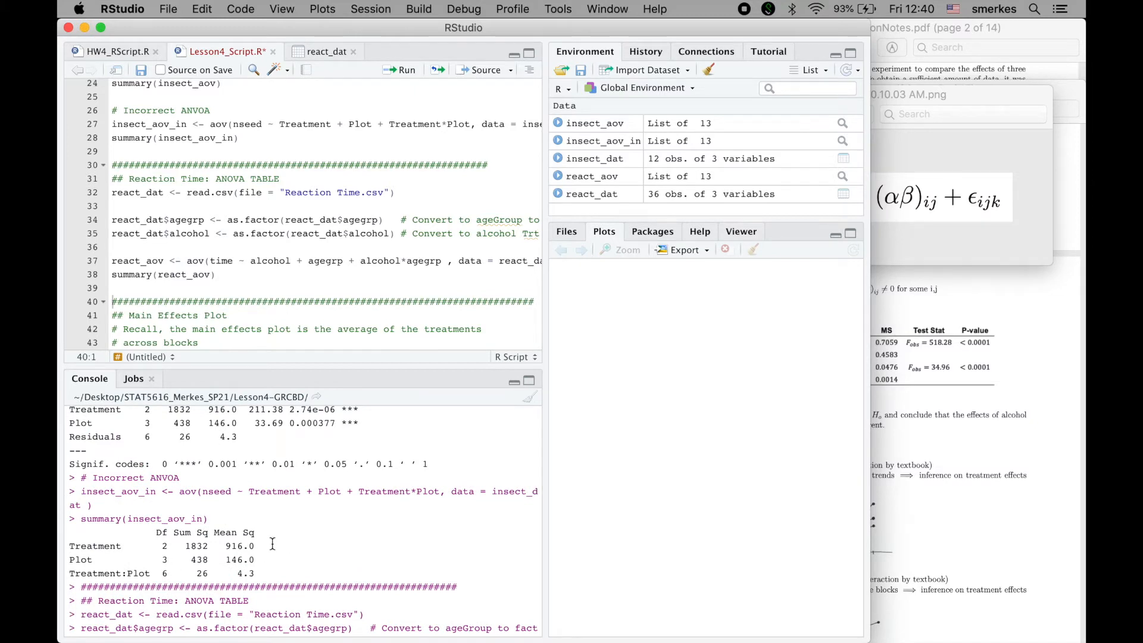
scroll(273, 537, "down", 5)
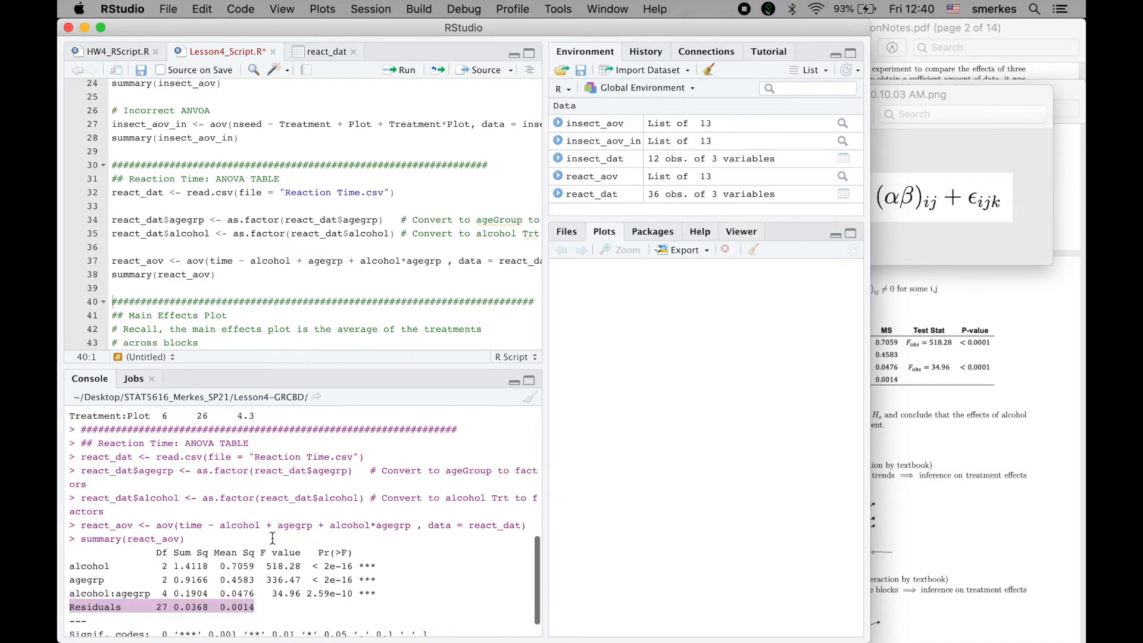
left_click(307, 276)
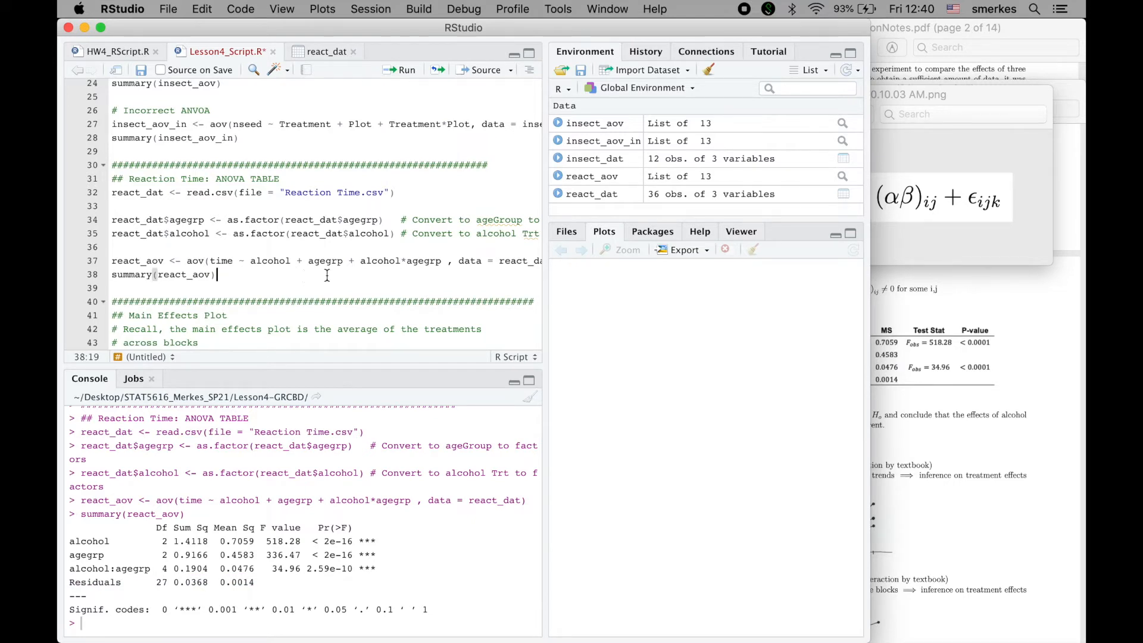
left_click_drag(272, 568, 300, 568)
Examine the Main Effects Plot and Block-Treatment Interaction Plot sections of the script, comparing the sapply calls behind TrtMeans and esti_cell.
scroll(288, 266, "down", 10)
left_click(138, 224)
left_click_drag(137, 224, 331, 234)
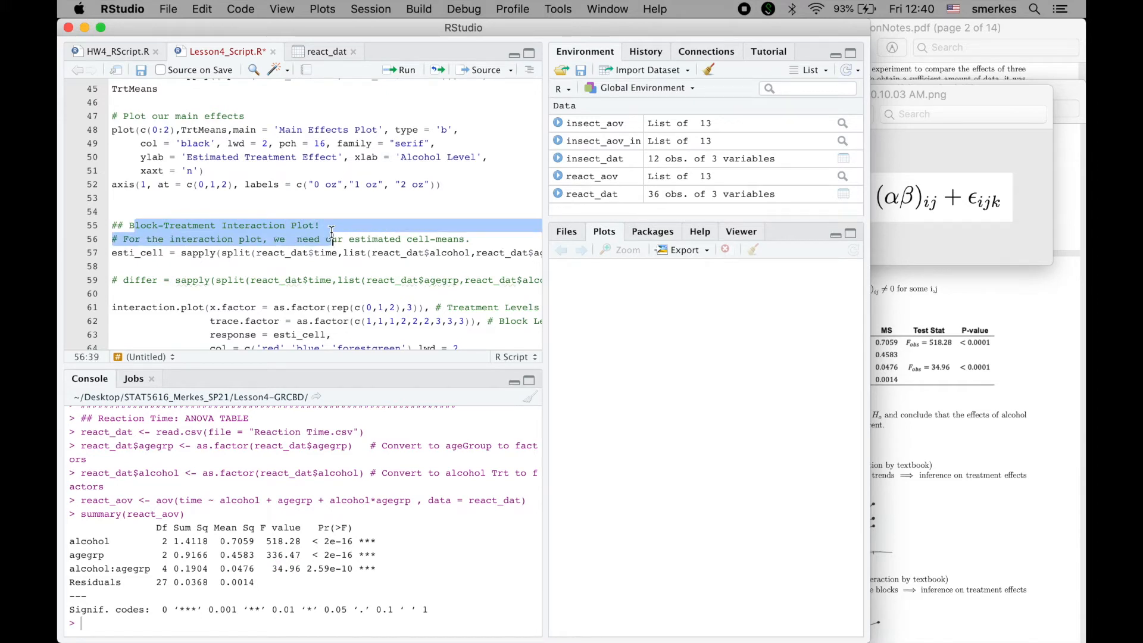
left_click(332, 227)
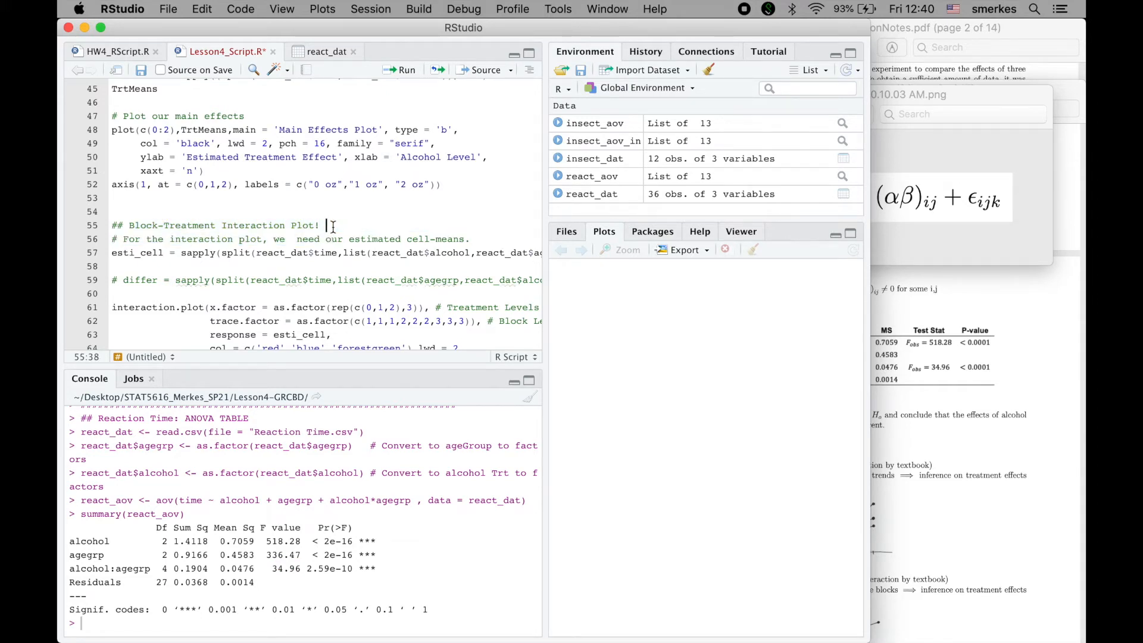
scroll(333, 227, "up", 2)
left_click_drag(129, 94, 228, 94)
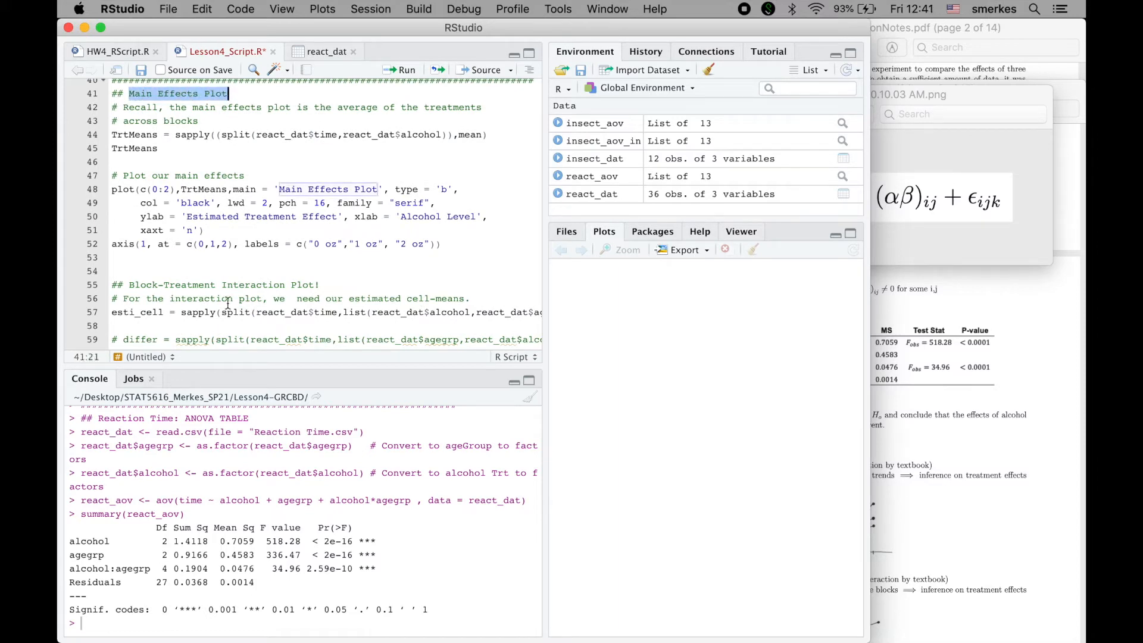
left_click_drag(182, 312, 559, 315)
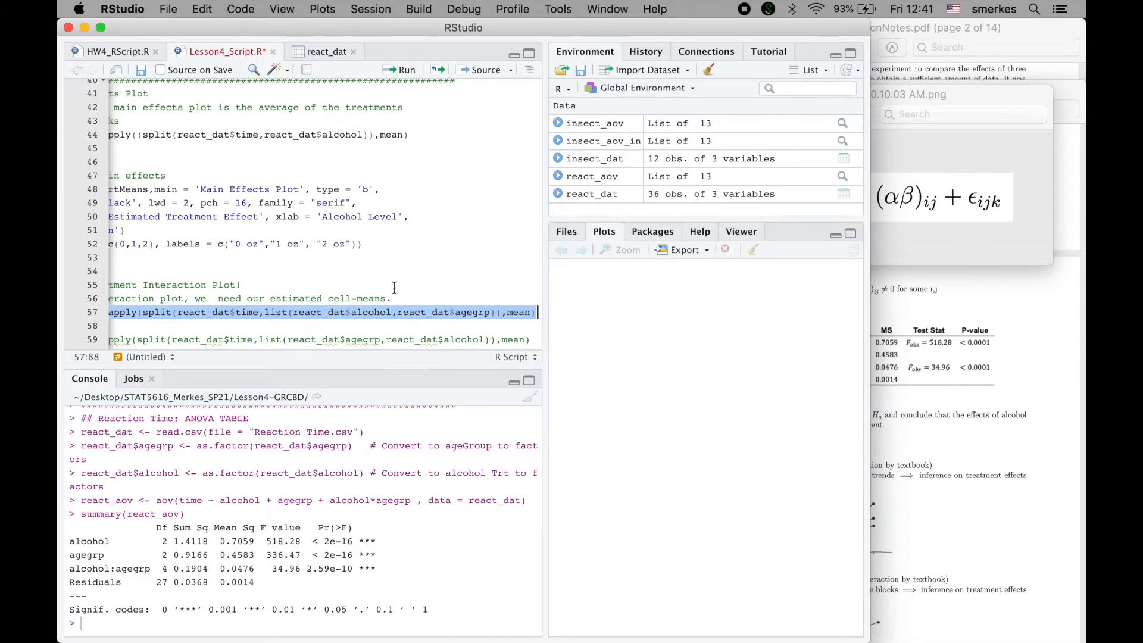
scroll(395, 287, "left", 3)
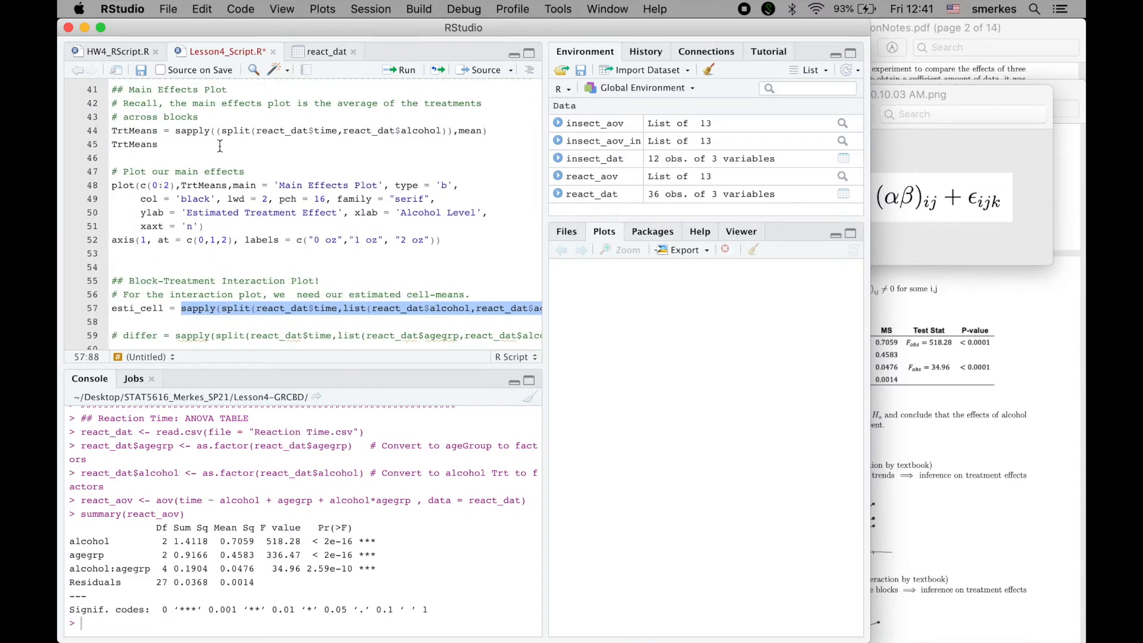
left_click_drag(176, 130, 489, 130)
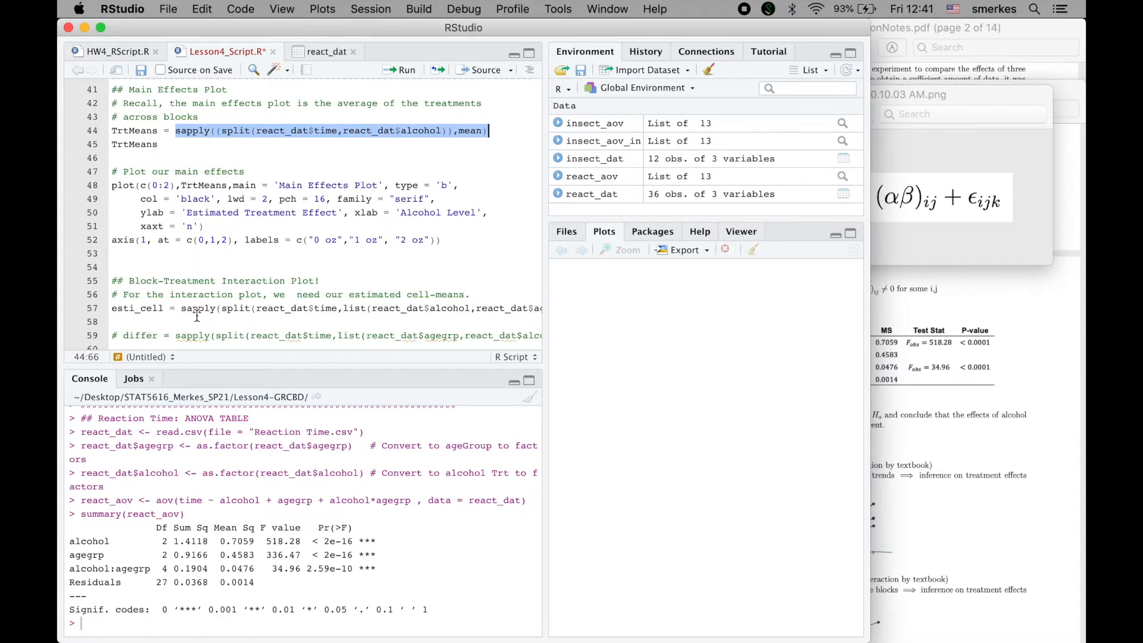
left_click_drag(130, 280, 353, 281)
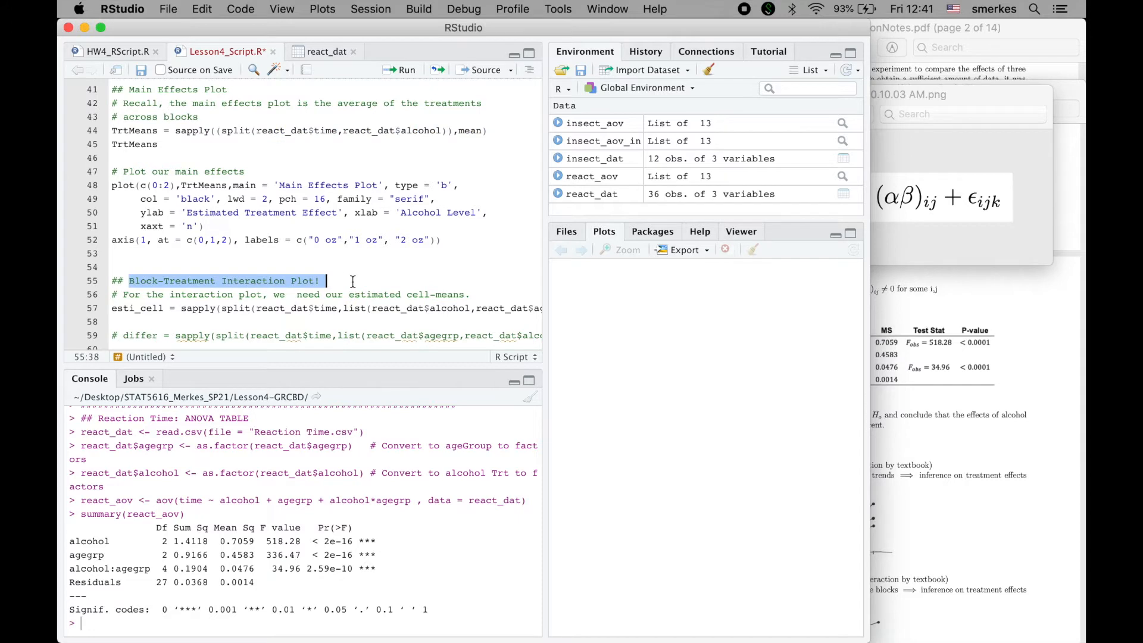
scroll(347, 229, "up", 3)
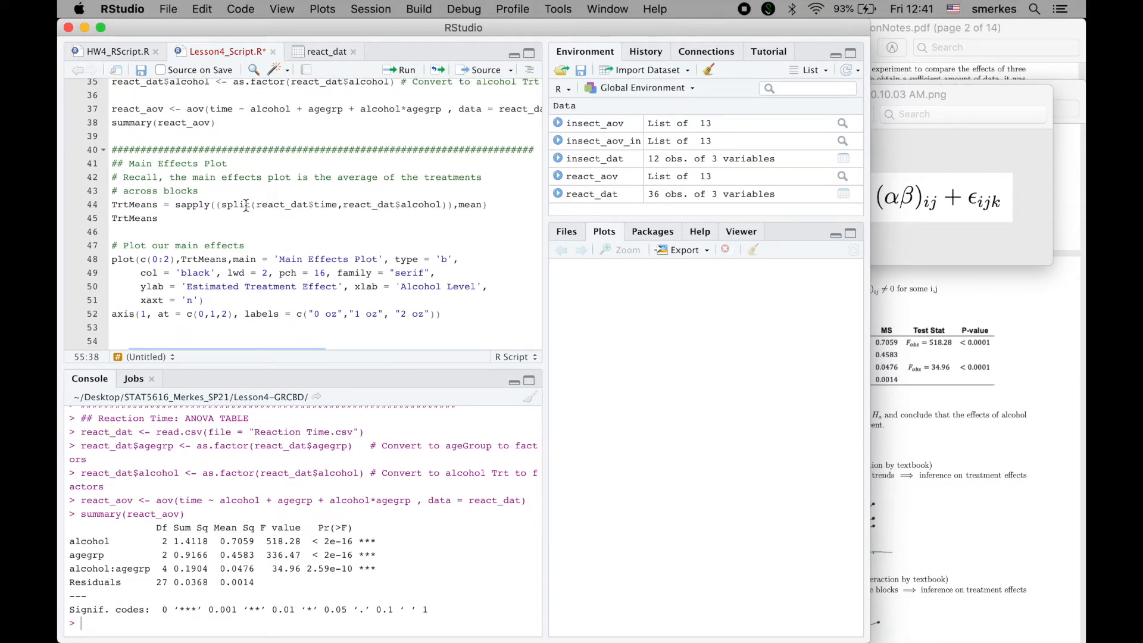
Run only the split(react_dat$time,react_dat$alcohol) part of the TrtMeans line, after examining its time and alcohol arguments.
mouse_move(246, 205)
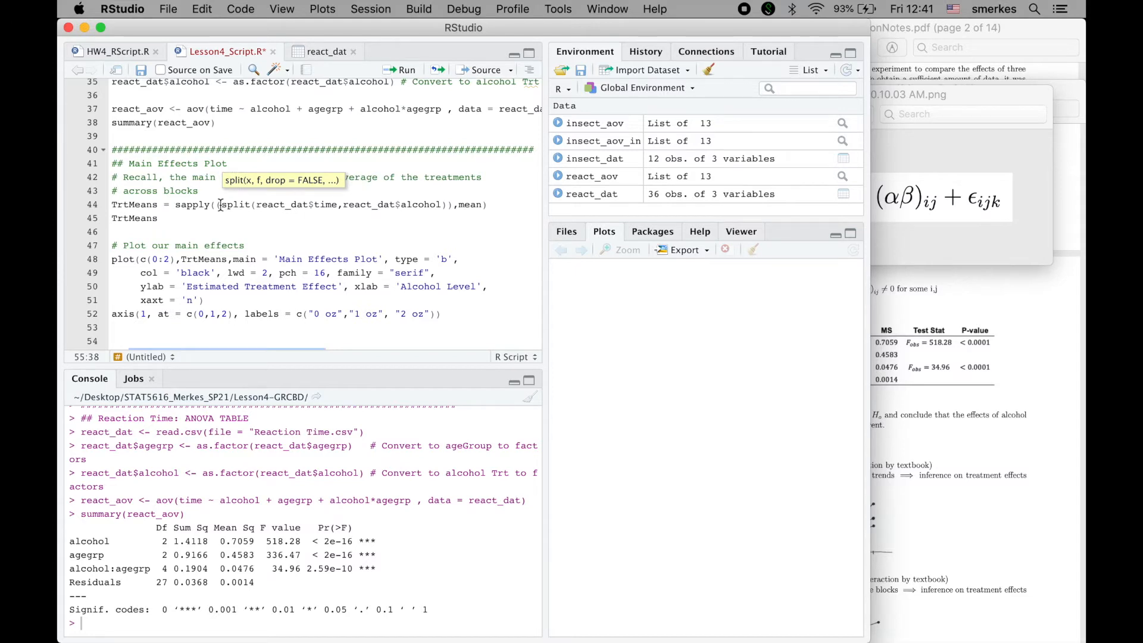
left_click_drag(221, 204, 253, 207)
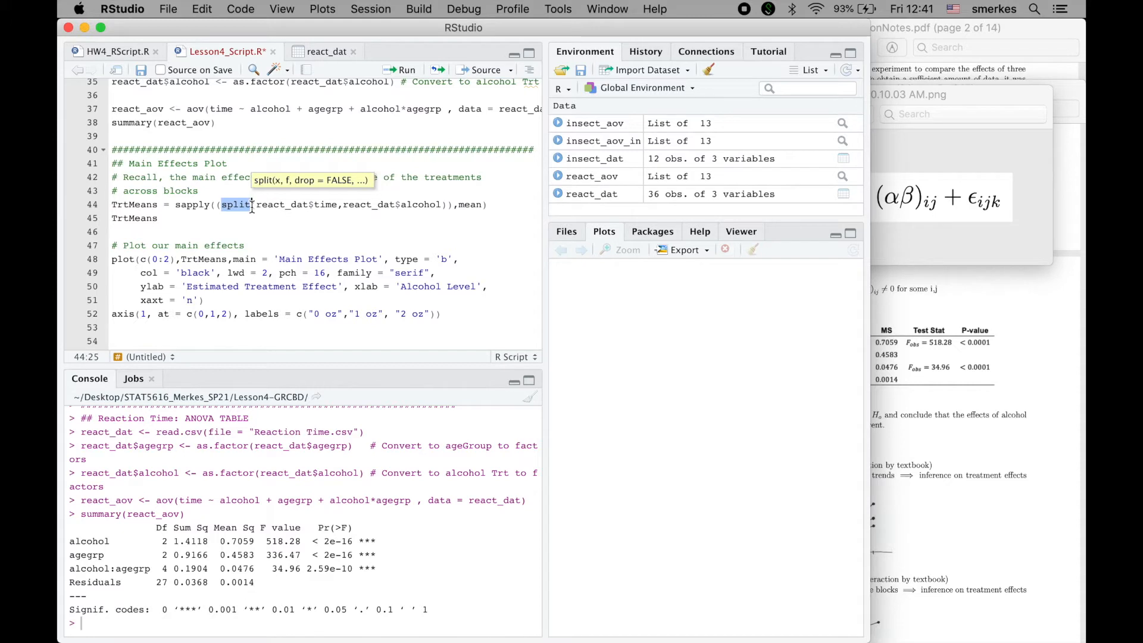
left_click_drag(257, 205, 338, 206)
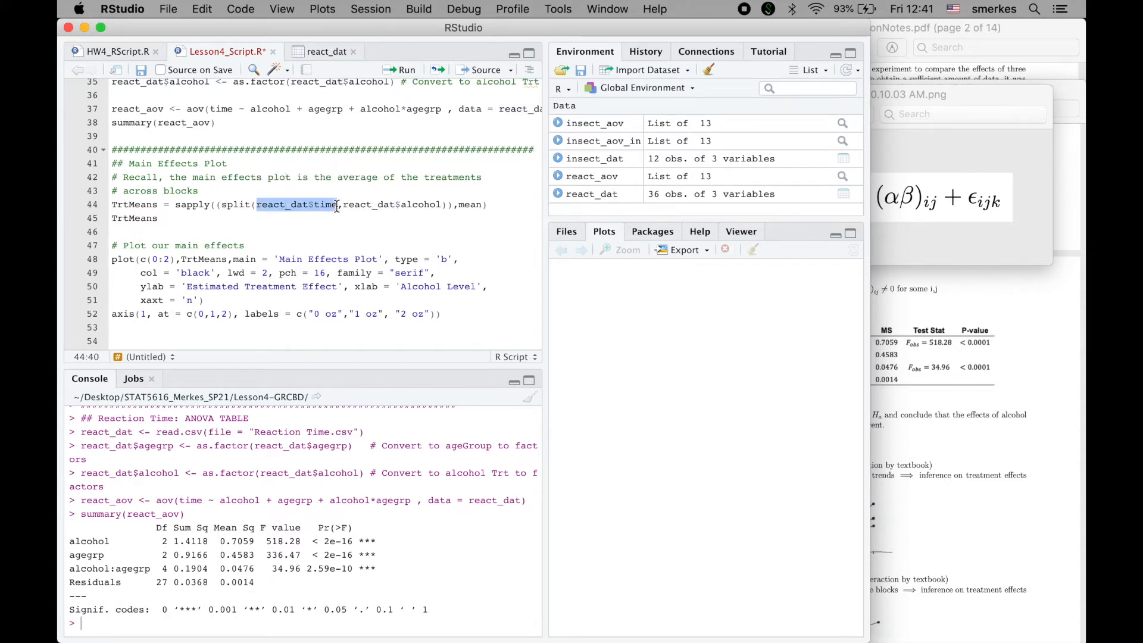
left_click_drag(343, 206, 442, 205)
left_click_drag(221, 205, 449, 208)
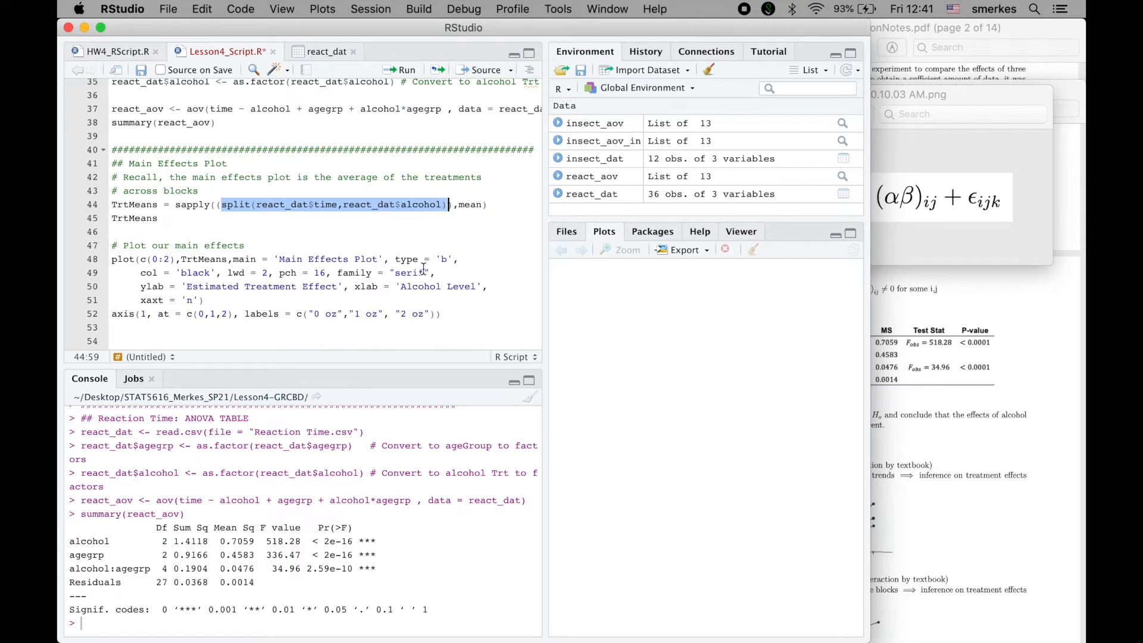
key("super+Return")
Highlight the values and labels of alcohol groups 0 and 1 in the split output.
left_click_drag(95, 513, 449, 521)
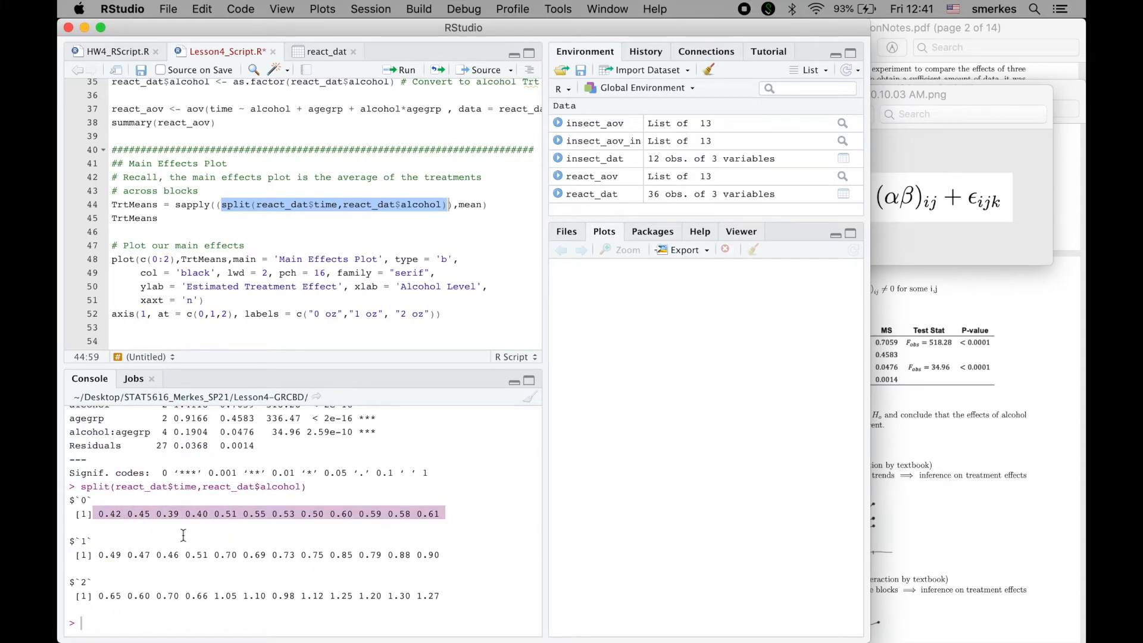
left_click_drag(94, 499, 77, 500)
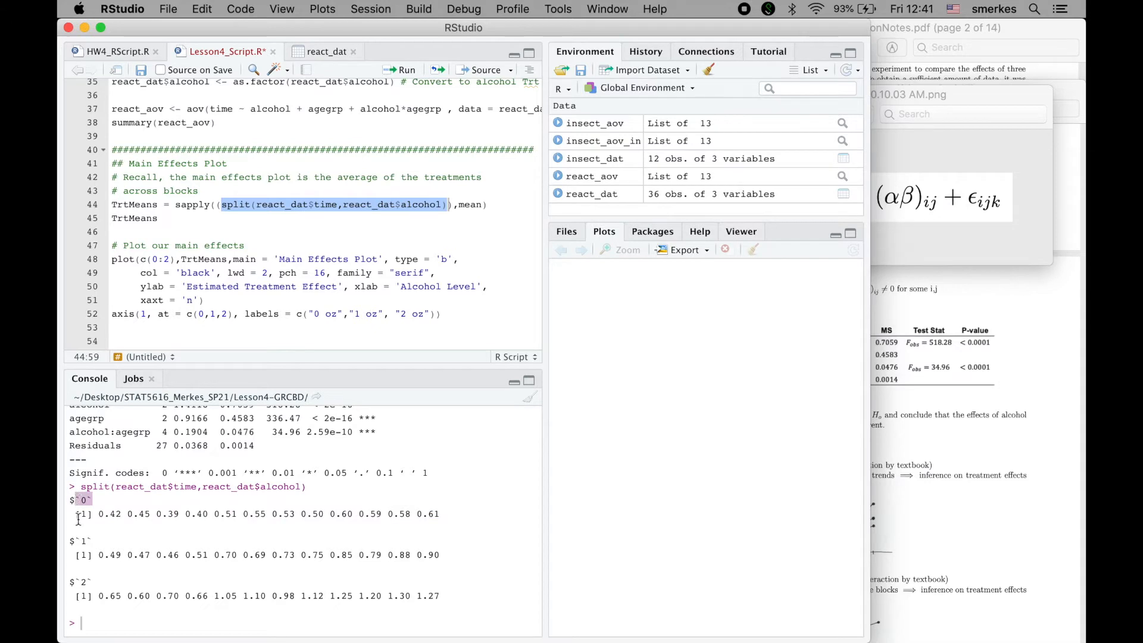
left_click_drag(98, 557, 433, 564)
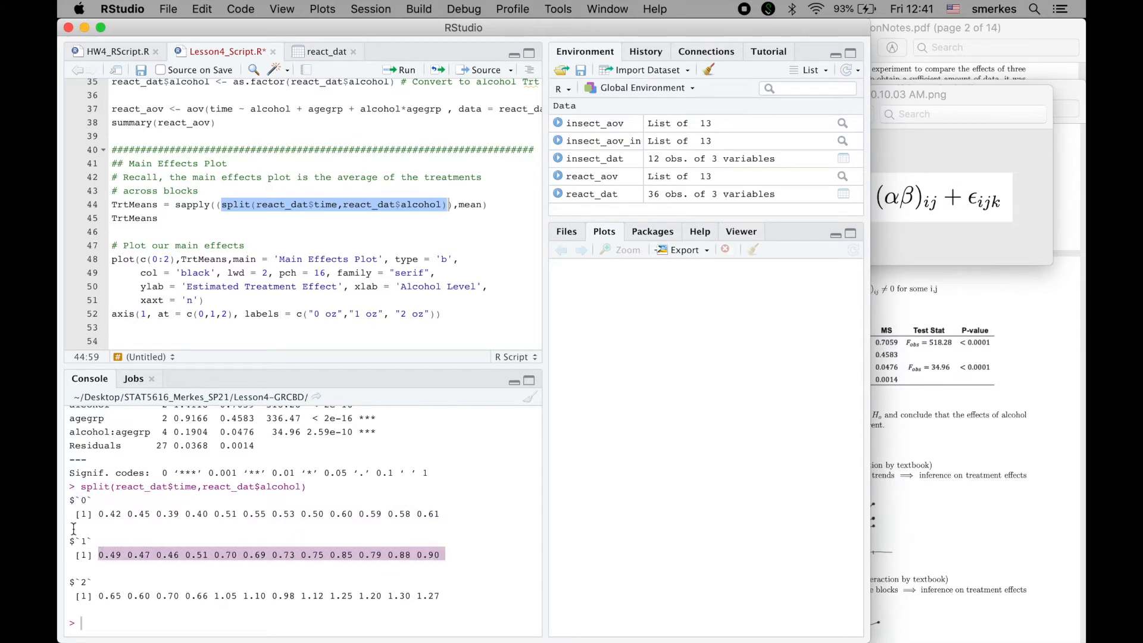
left_click_drag(93, 540, 71, 540)
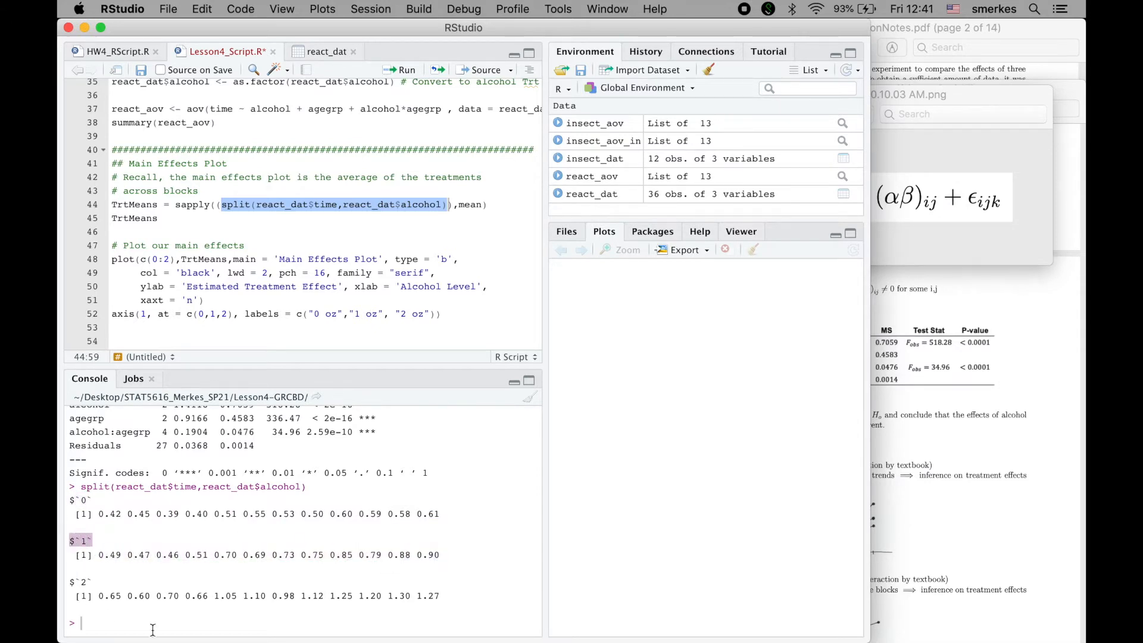
left_click(223, 233)
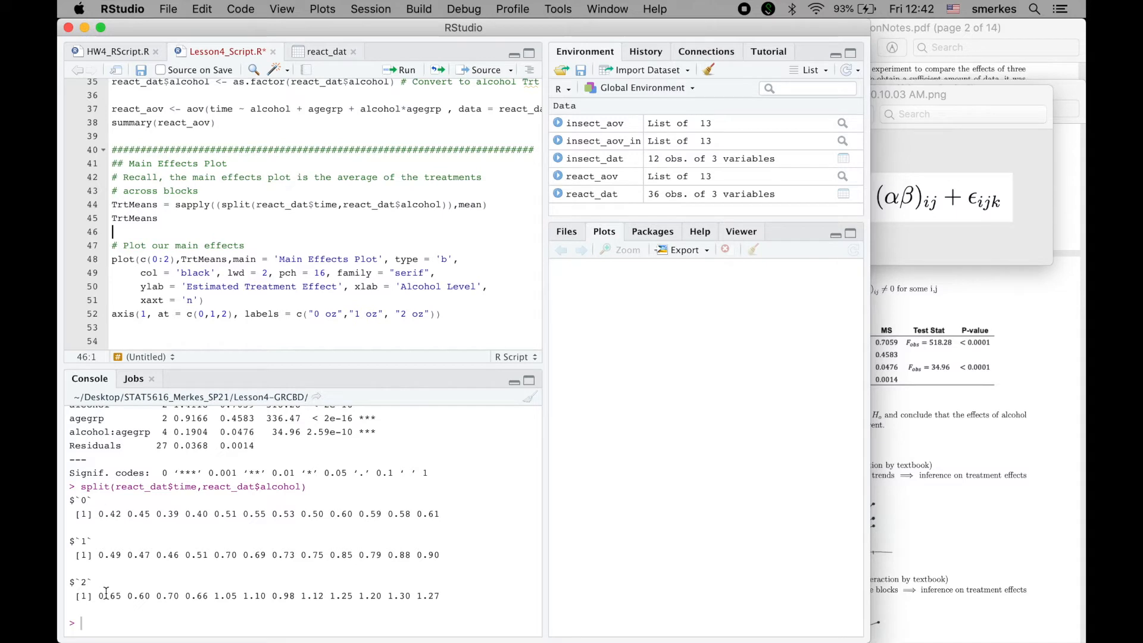
Run the sapply mean call on the split times by itself, and store and print its result as TrtMeans.
left_click(482, 205)
left_click_drag(483, 204, 458, 205)
left_click_drag(176, 205, 491, 207)
key("super+Return")
left_click_drag(70, 609, 250, 610)
left_click(72, 608)
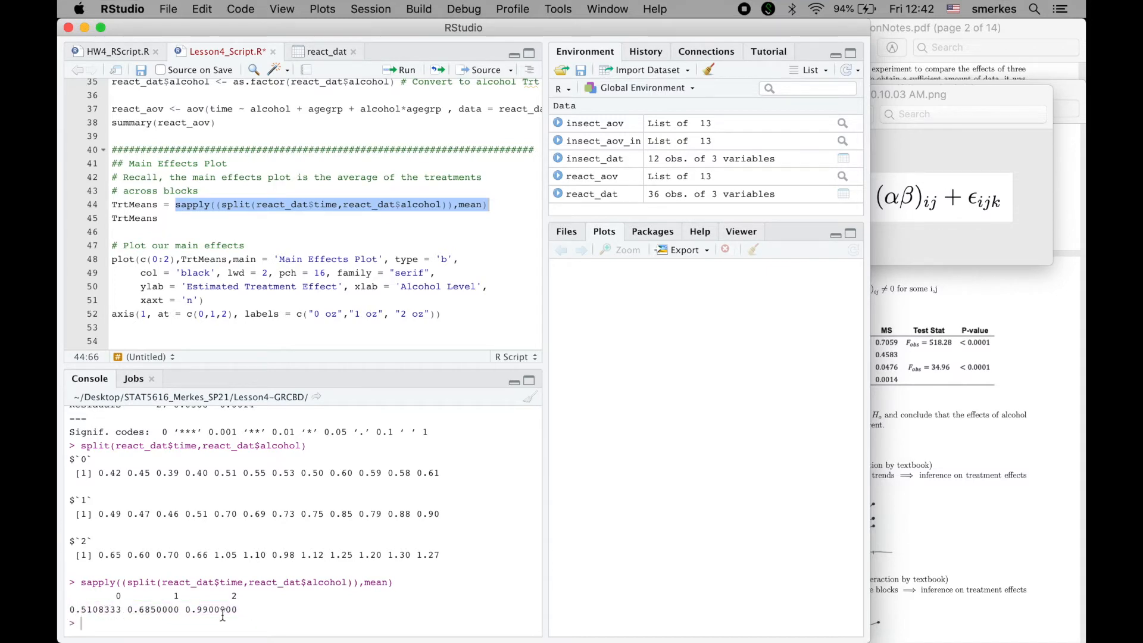
left_click_drag(112, 204, 159, 218)
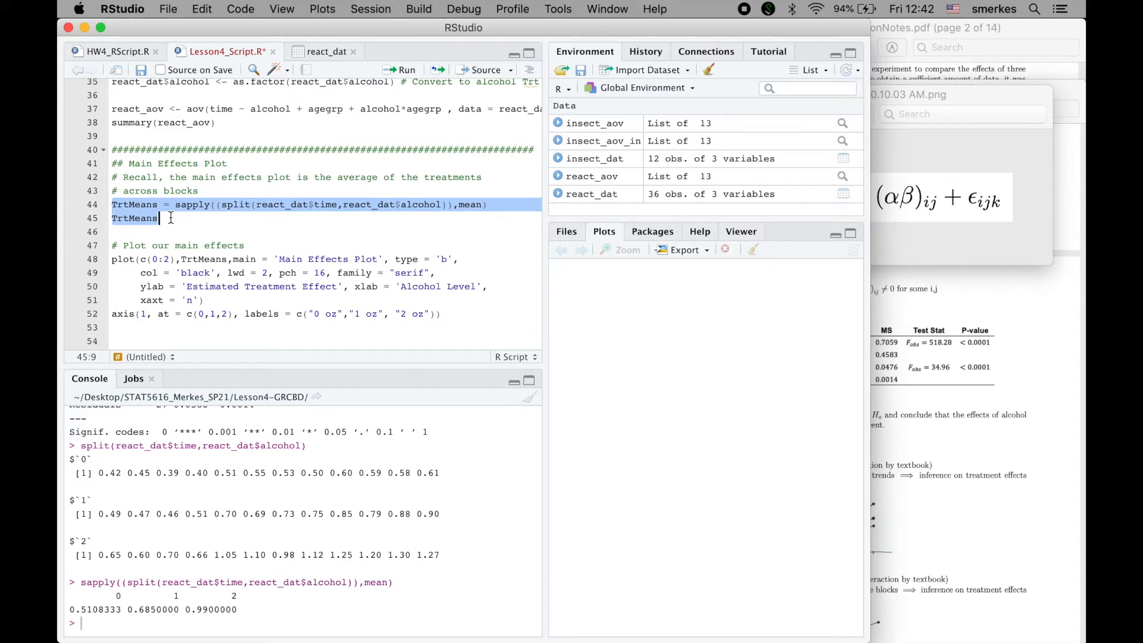
key("super+Return")
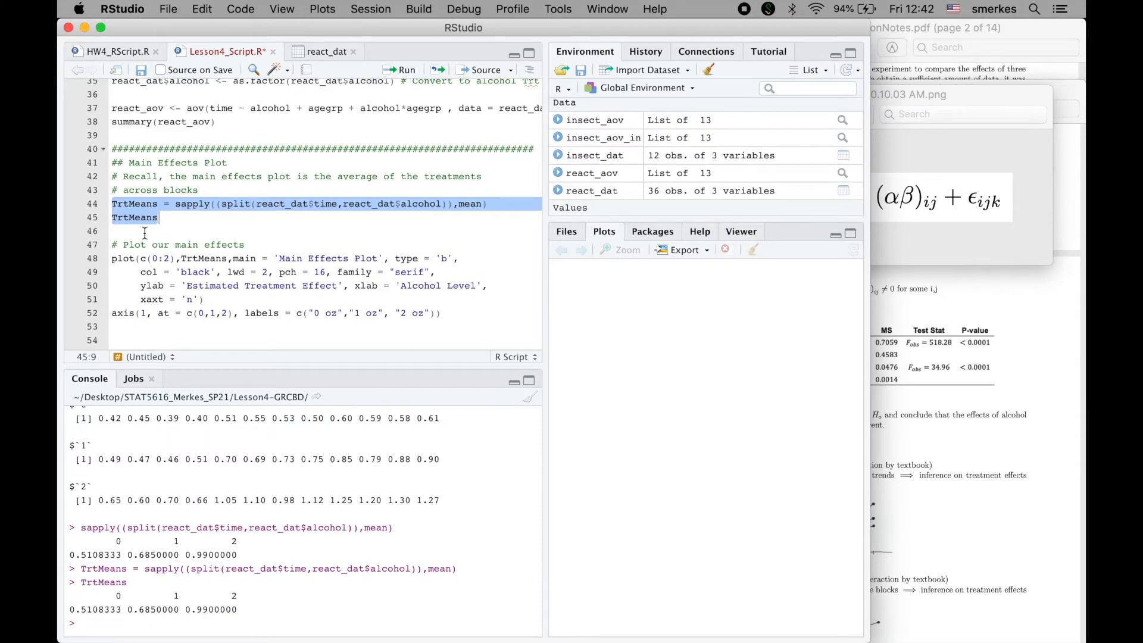
Plot TrtMeans against c(0:2) by running the main effects plot call without its xaxt argument.
scroll(145, 237, "down", 2)
left_click_drag(140, 201, 176, 201)
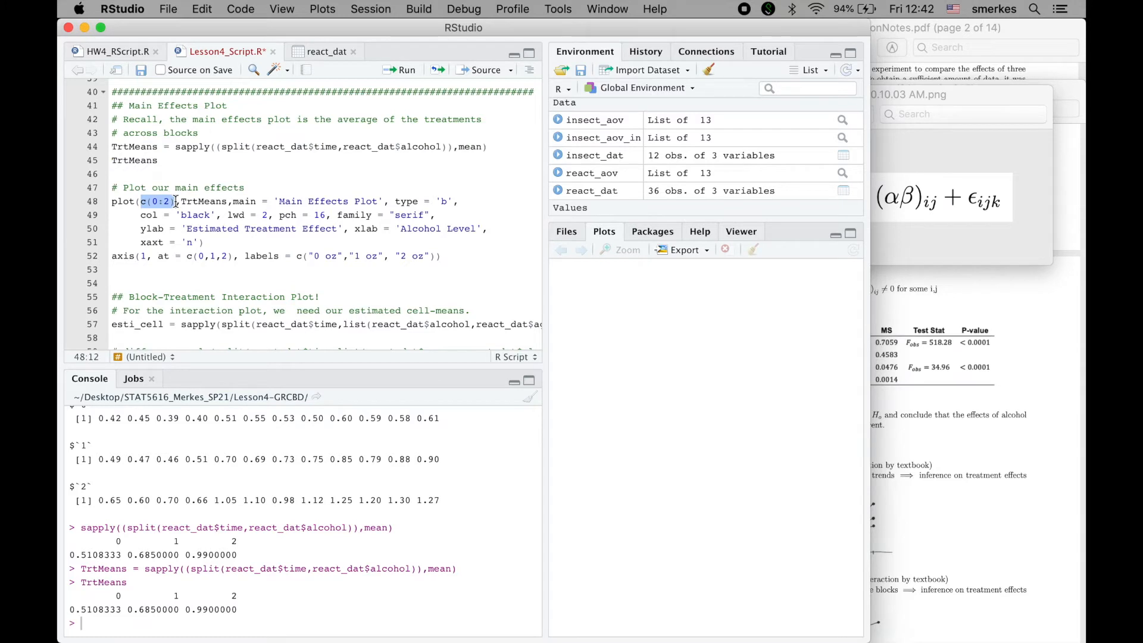
left_click_drag(181, 201, 282, 201)
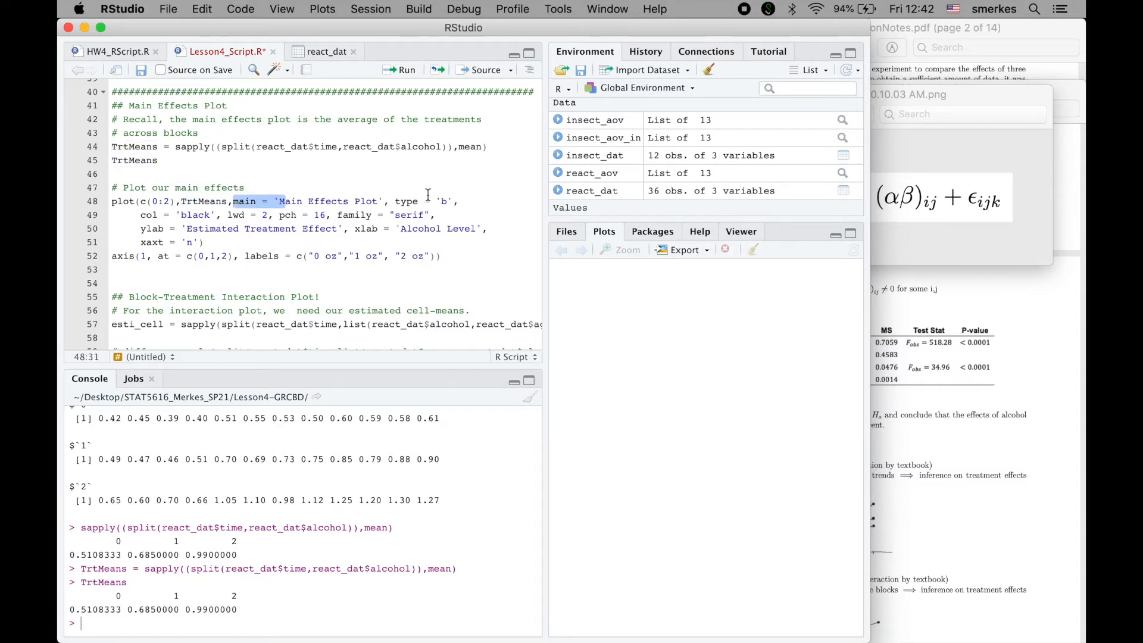
left_click_drag(112, 202, 483, 229)
key("super+Return")
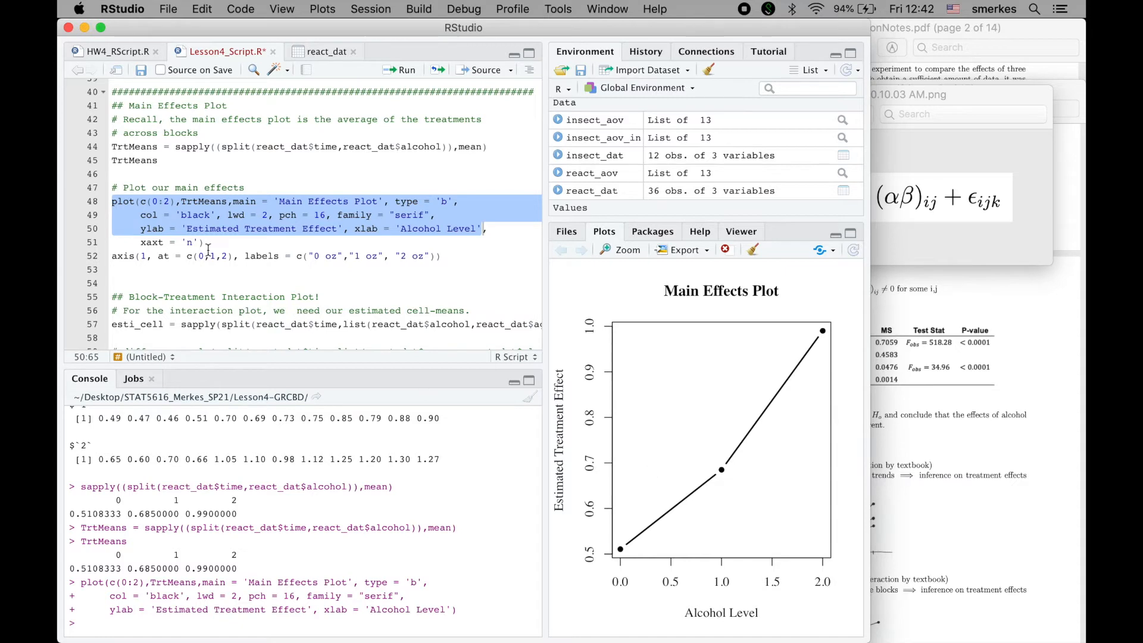
Examine the col, lwd, pch, family, ylab and xlab arguments of the main effects plot call.
left_click_drag(141, 215, 228, 215)
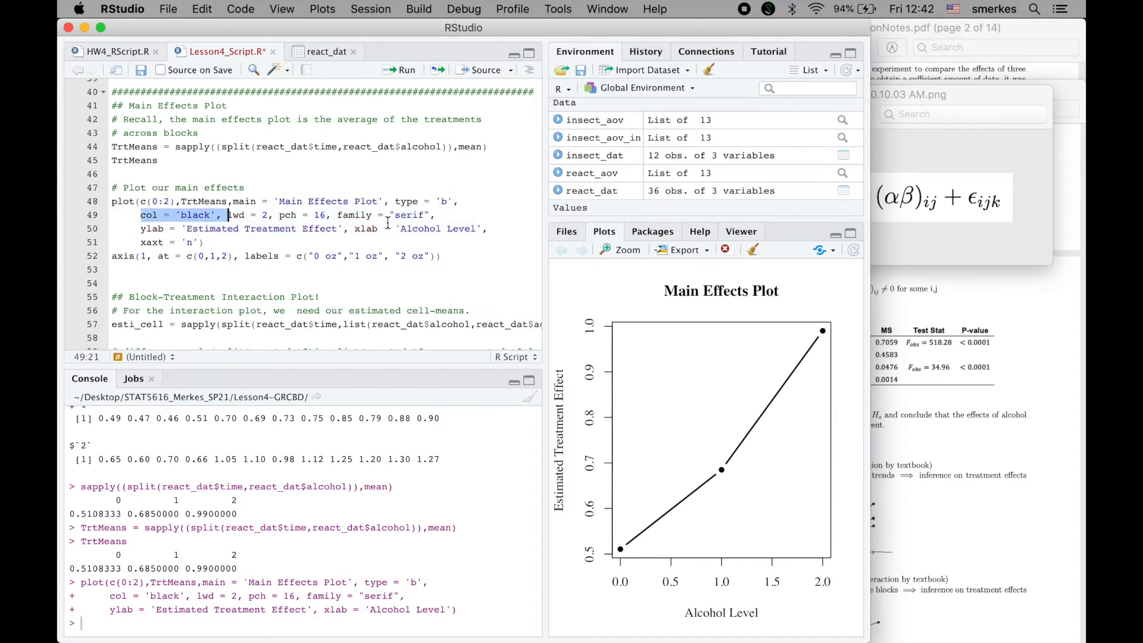
left_click_drag(387, 223, 451, 212)
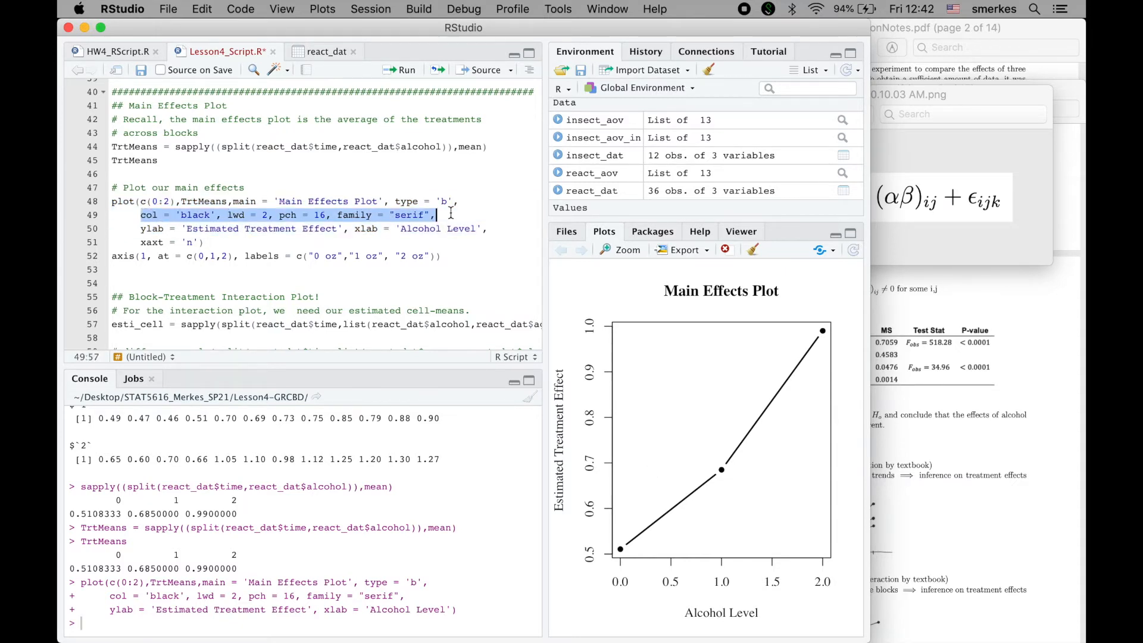
left_click_drag(141, 229, 481, 228)
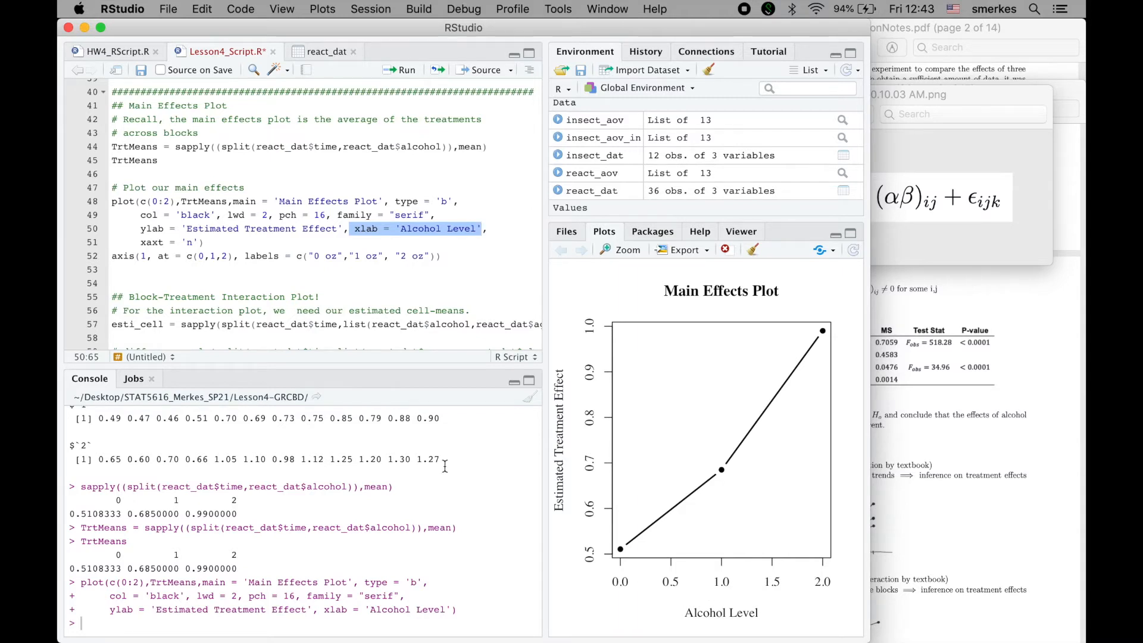
Redraw the main effects plot by running the complete plot call, including xaxt = 'n'.
left_click(194, 242)
type("'")
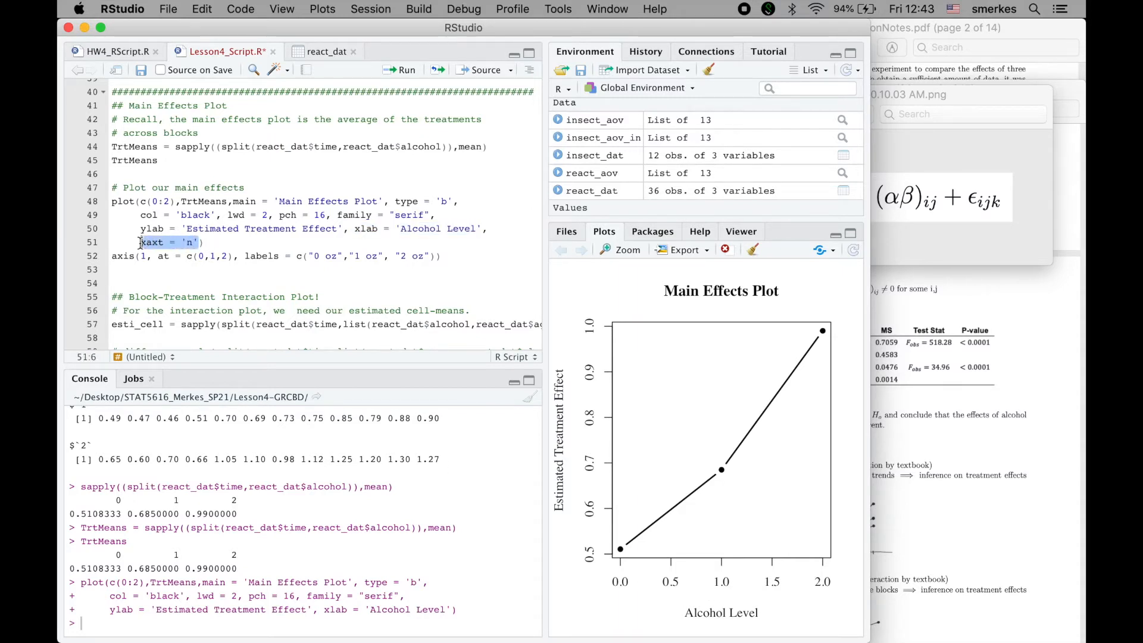
left_click(212, 243)
left_click_drag(212, 244, 83, 196)
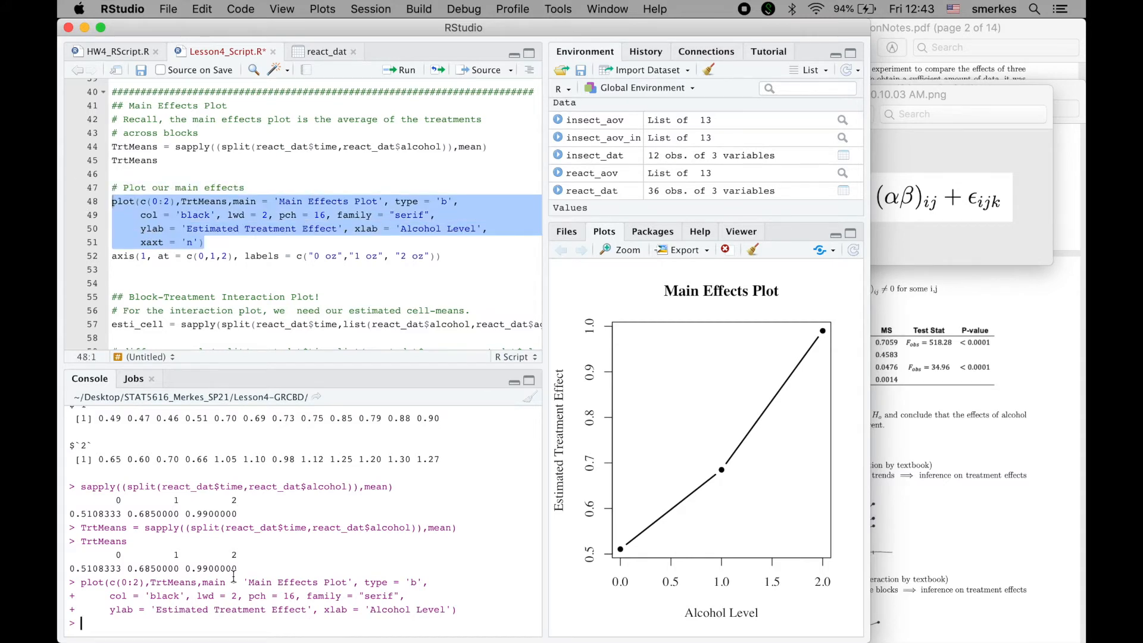
key("super+Return")
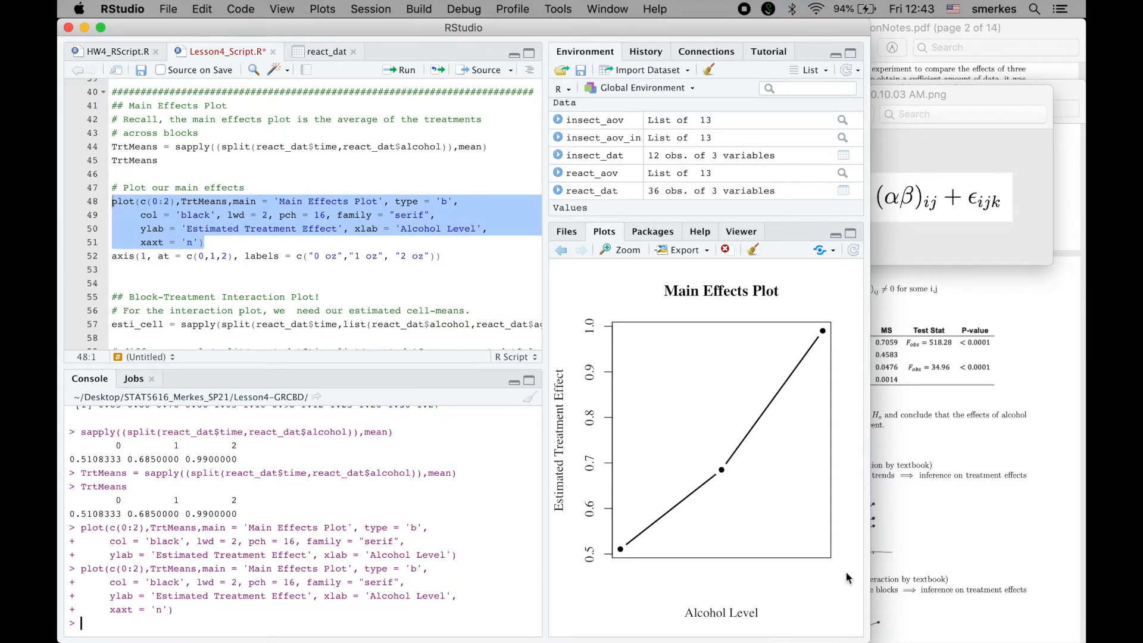
Run the axis line to label the plot's alcohol levels 0, 1 and 2 as "0 oz", "1 oz" and "2 oz".
left_click(183, 257)
left_click_drag(112, 256, 455, 255)
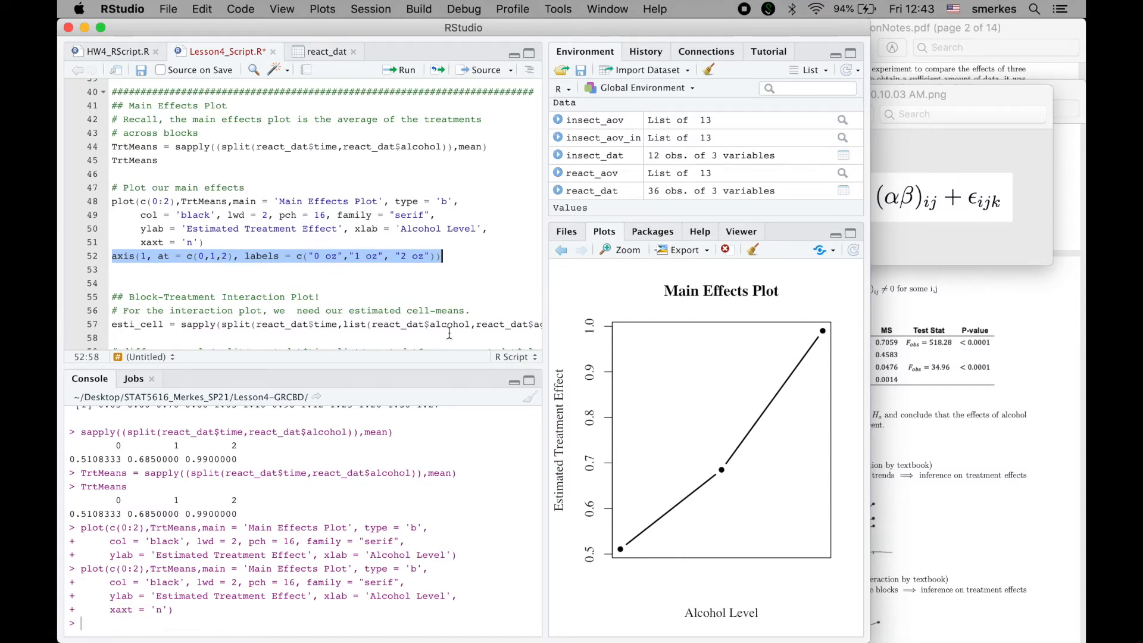
key("super+Return")
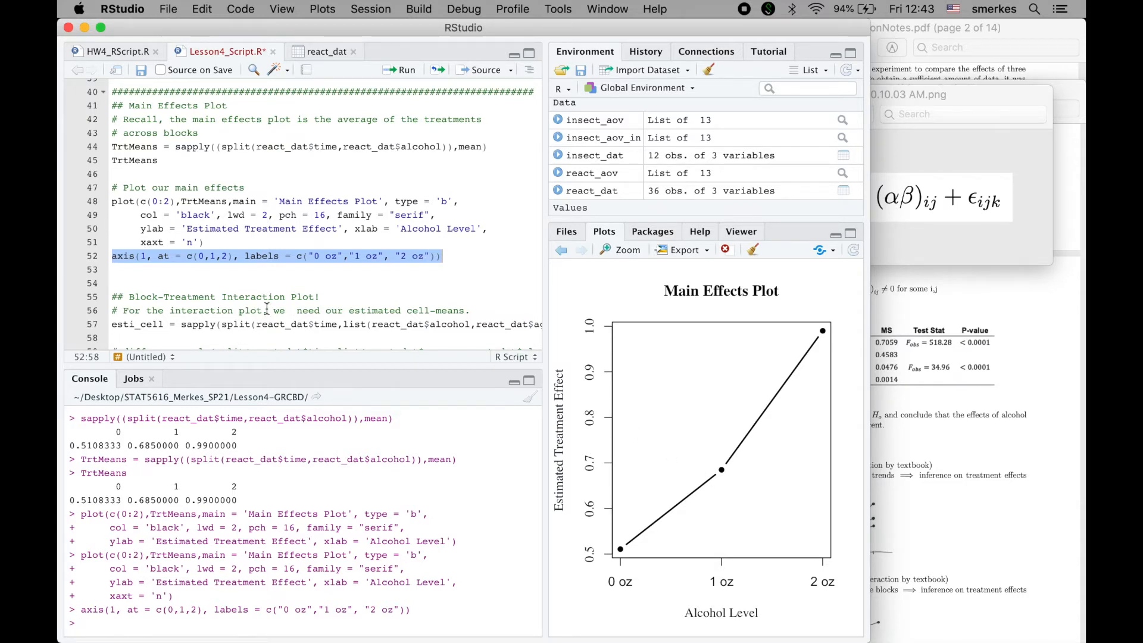
scroll(267, 309, "down", 5)
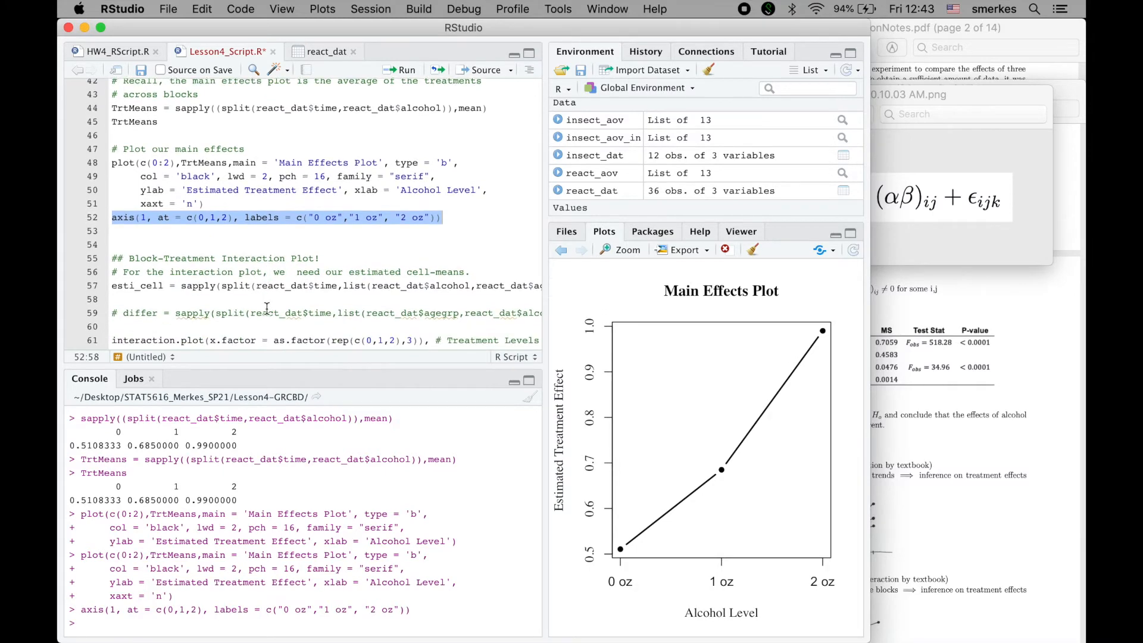
Widen the script editor pane so the full lines of the Block-Treatment Interaction Plot section fit.
left_click_drag(129, 192, 326, 205)
left_click_drag(544, 300, 729, 325)
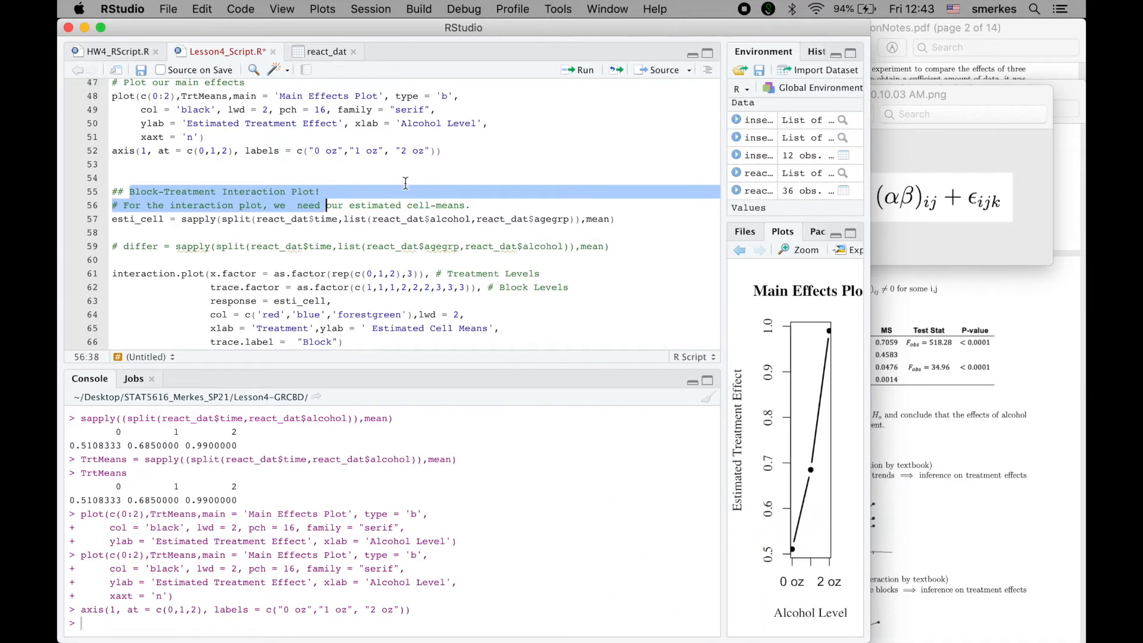
scroll(342, 97, "up", 2)
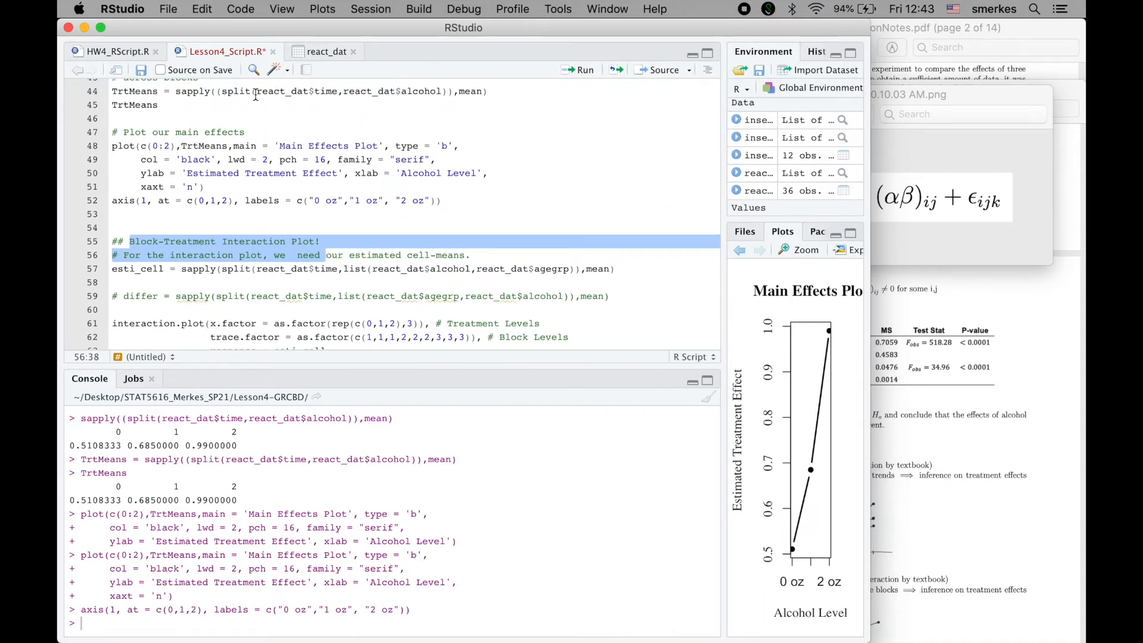
Run only split(react_dat$time,list(react_dat$alcohol,react_dat$agegrp)) from the esti_cell line in the console.
left_click_drag(256, 91, 442, 91)
left_click_drag(170, 255, 259, 255)
left_click_drag(332, 254, 470, 255)
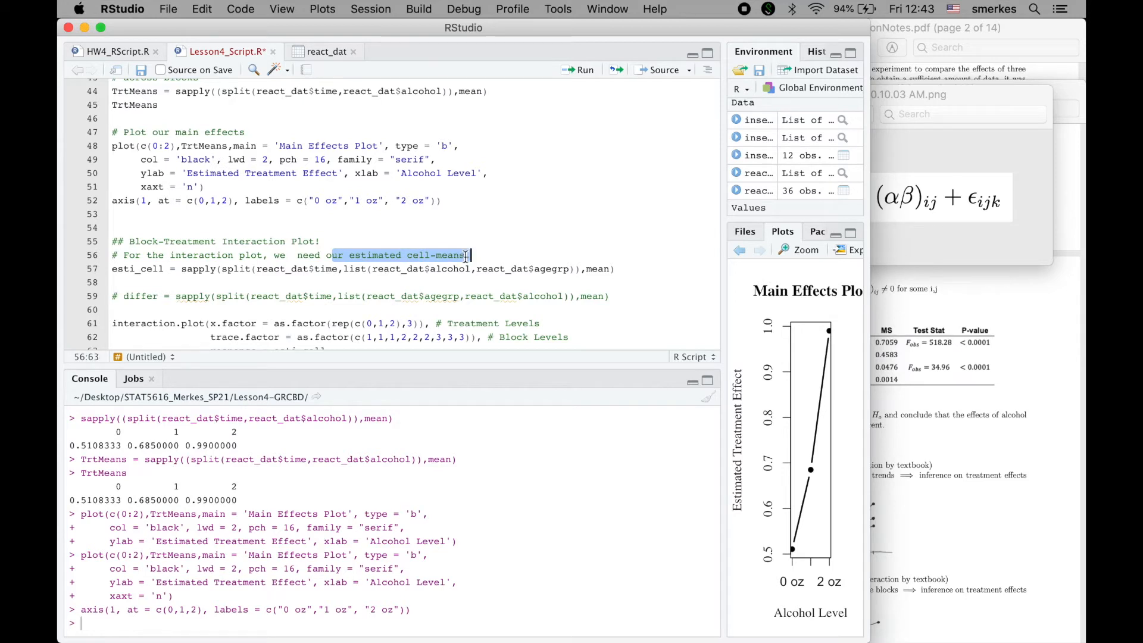
left_click_drag(372, 269, 571, 273)
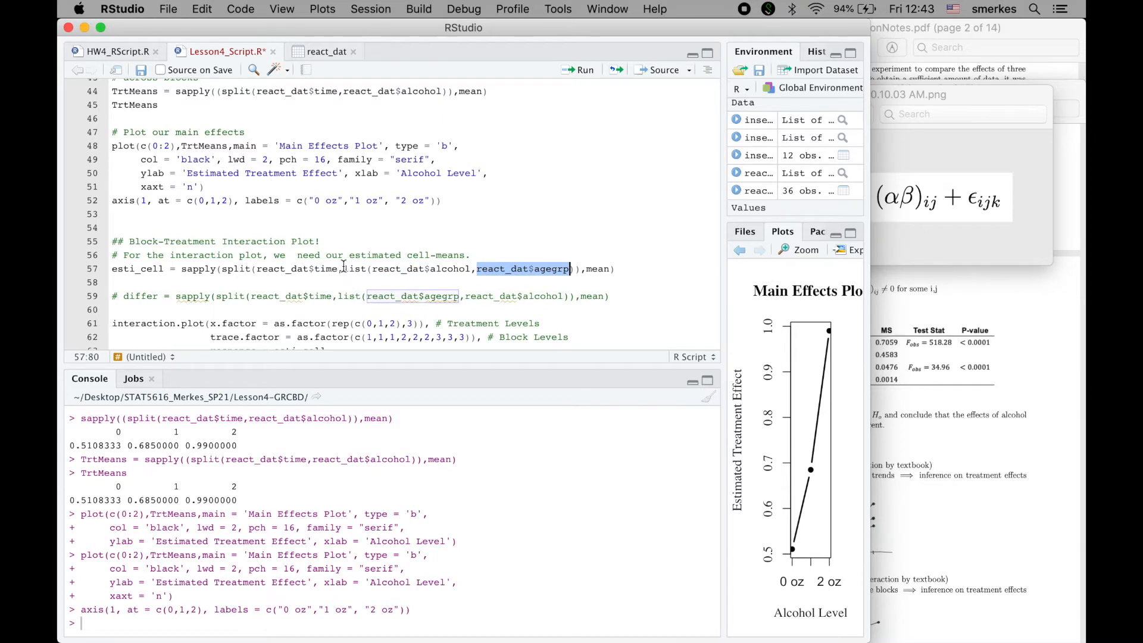
left_click_drag(344, 269, 574, 269)
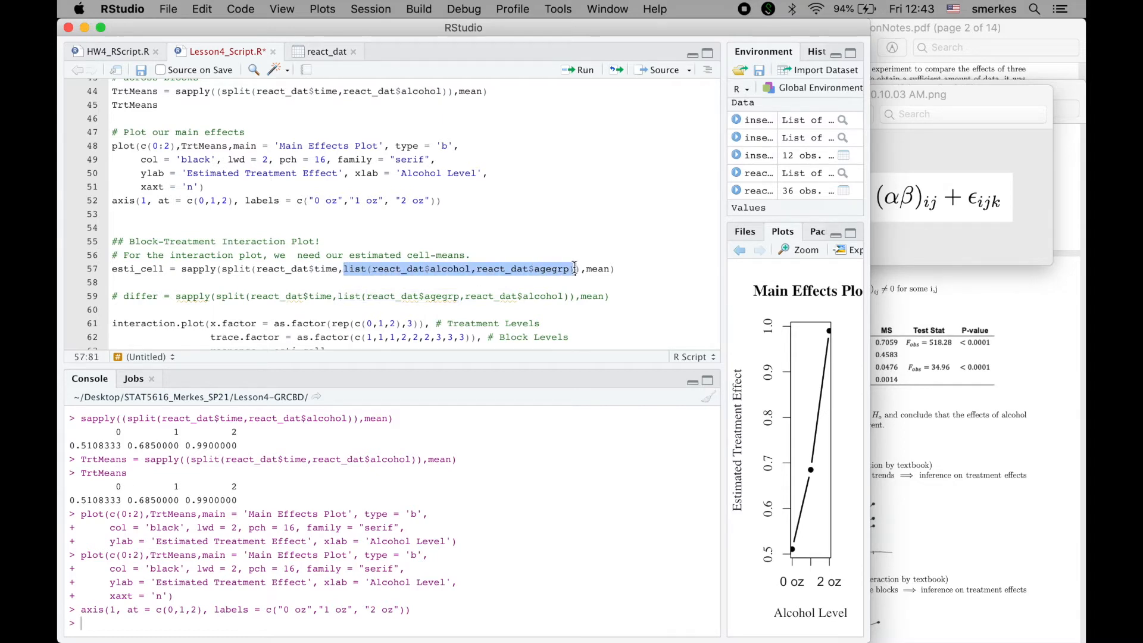
left_click_drag(222, 269, 581, 271)
key("super+c")
left_click(390, 589)
key("super+v")
key("Return")
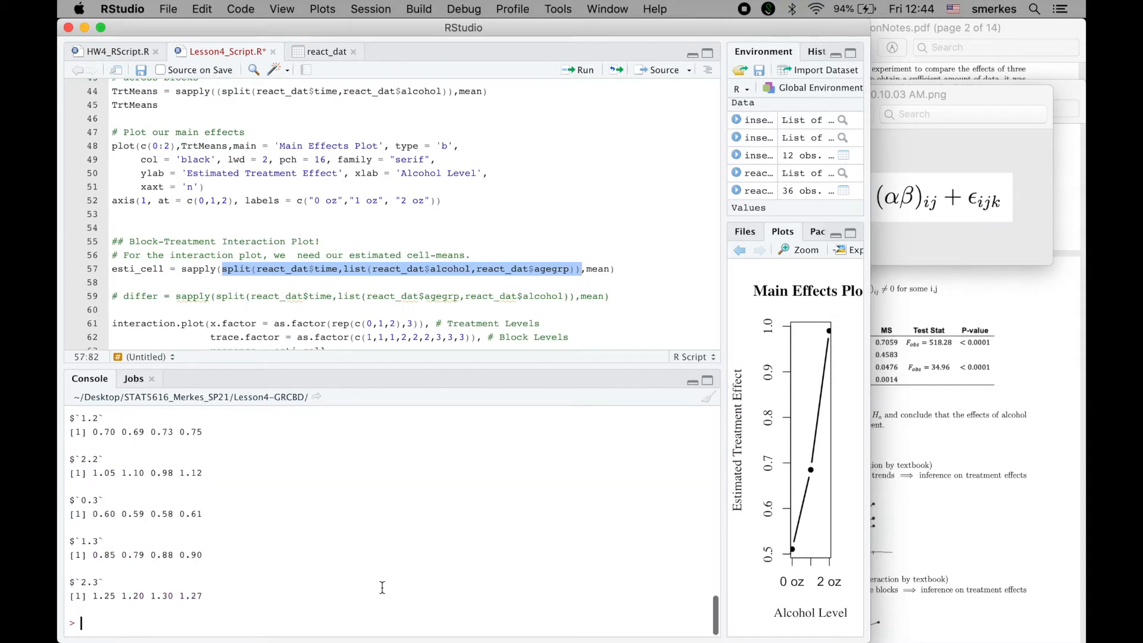
Examine the alcohol and age group labels in the split output and the sapply call that averages each group.
scroll(297, 518, "up", 2)
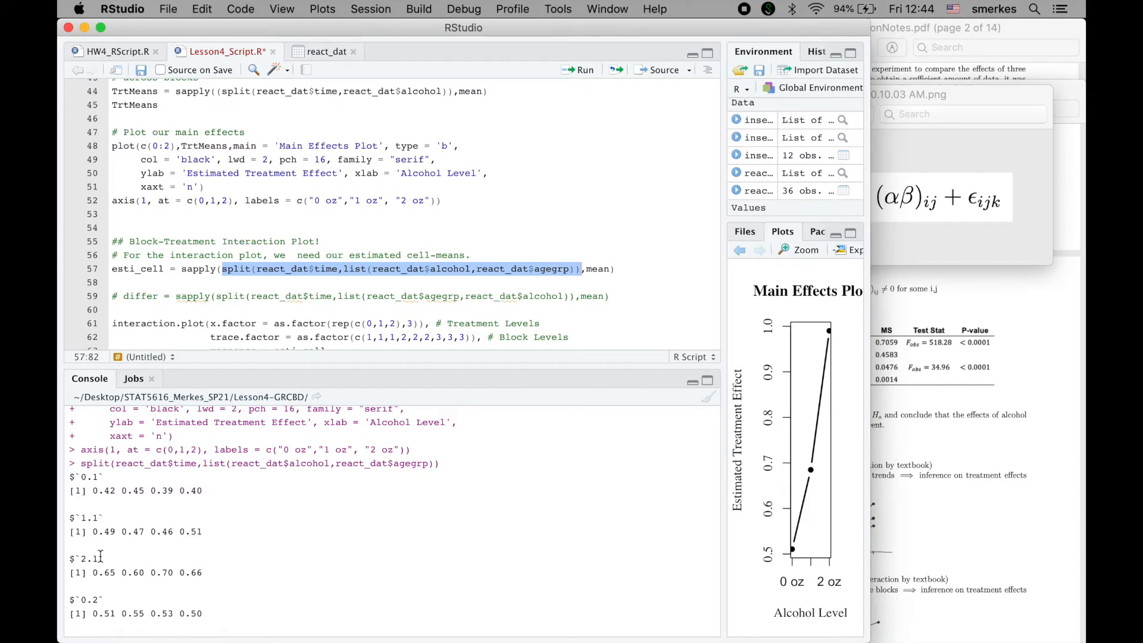
left_click_drag(87, 477, 81, 478)
left_click_drag(93, 477, 100, 477)
scroll(243, 531, "down", 5)
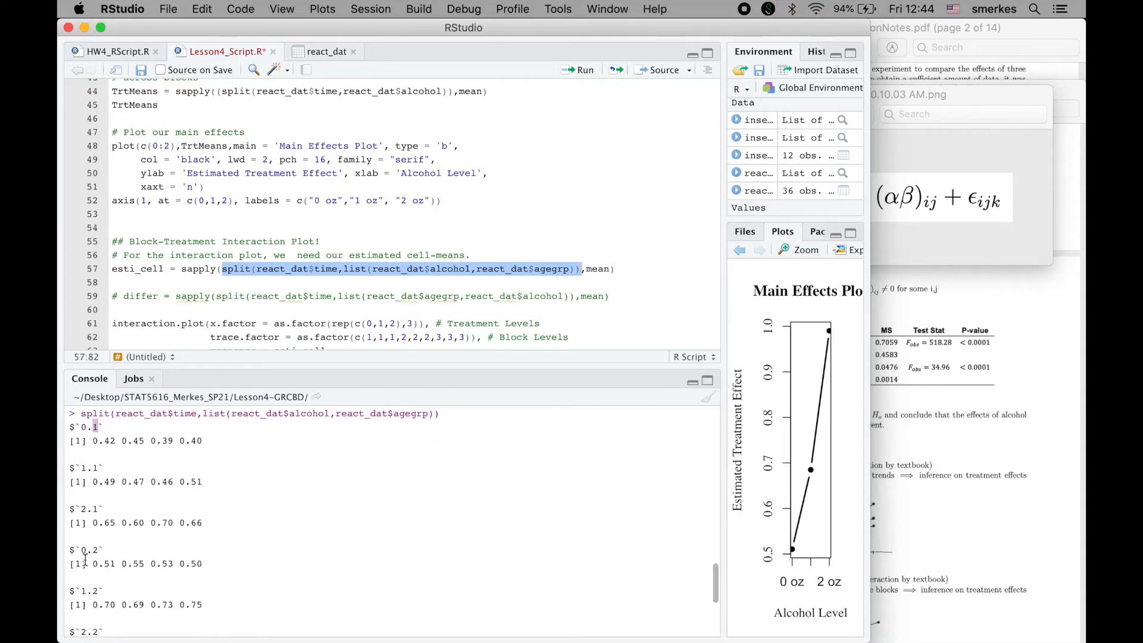
scroll(90, 564, "down", 2)
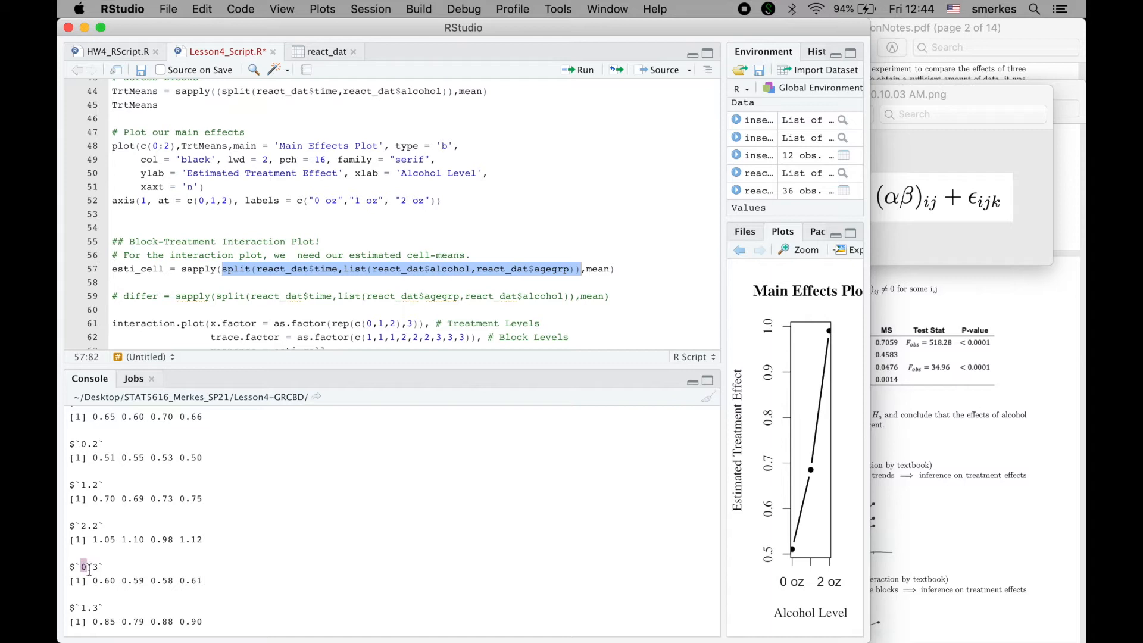
double_click(98, 566)
scroll(102, 563, "down", 2)
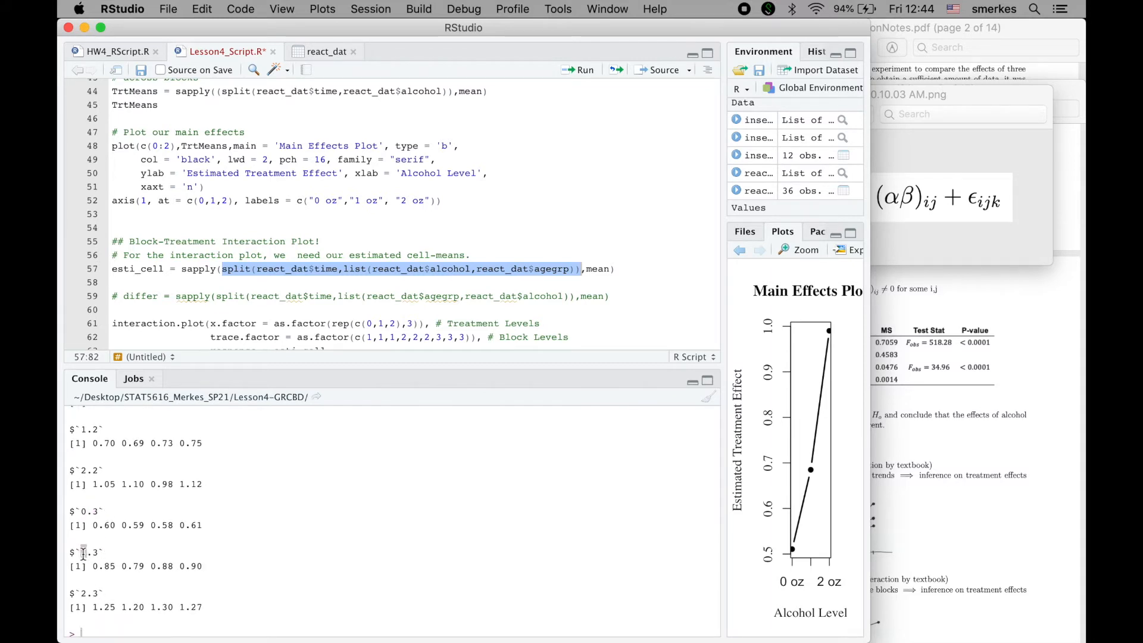
double_click(96, 553)
left_click(181, 269)
left_click_drag(182, 269, 619, 271)
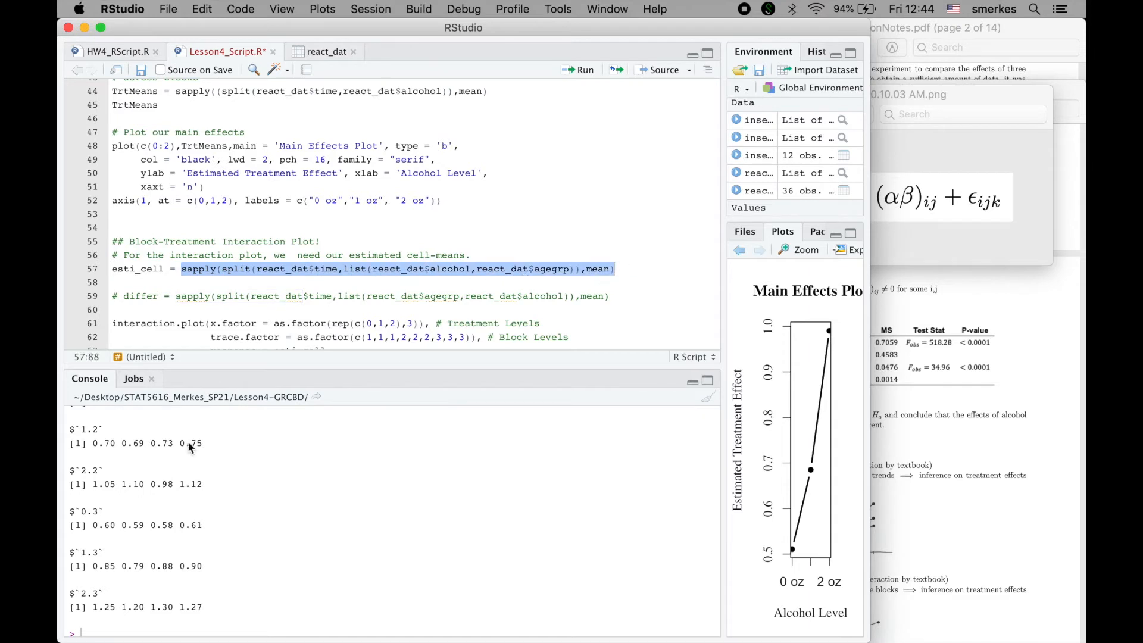
left_click_drag(93, 484, 206, 486)
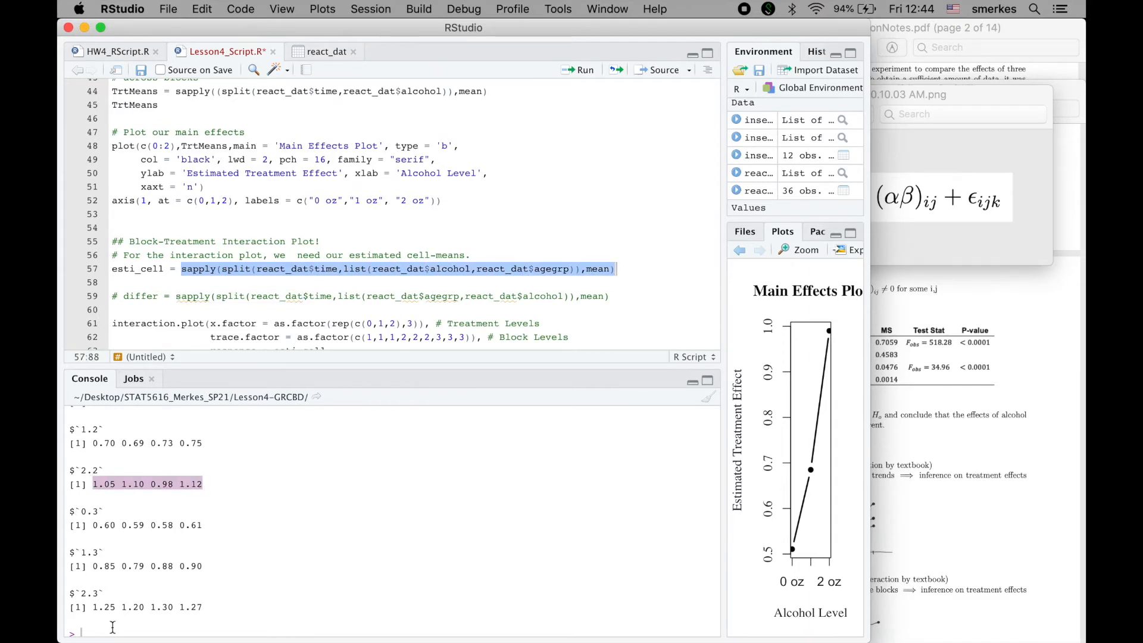
Run the esti_cell assignment line and print esti_cell in the console.
left_click_drag(112, 269, 663, 273)
key("super+Return")
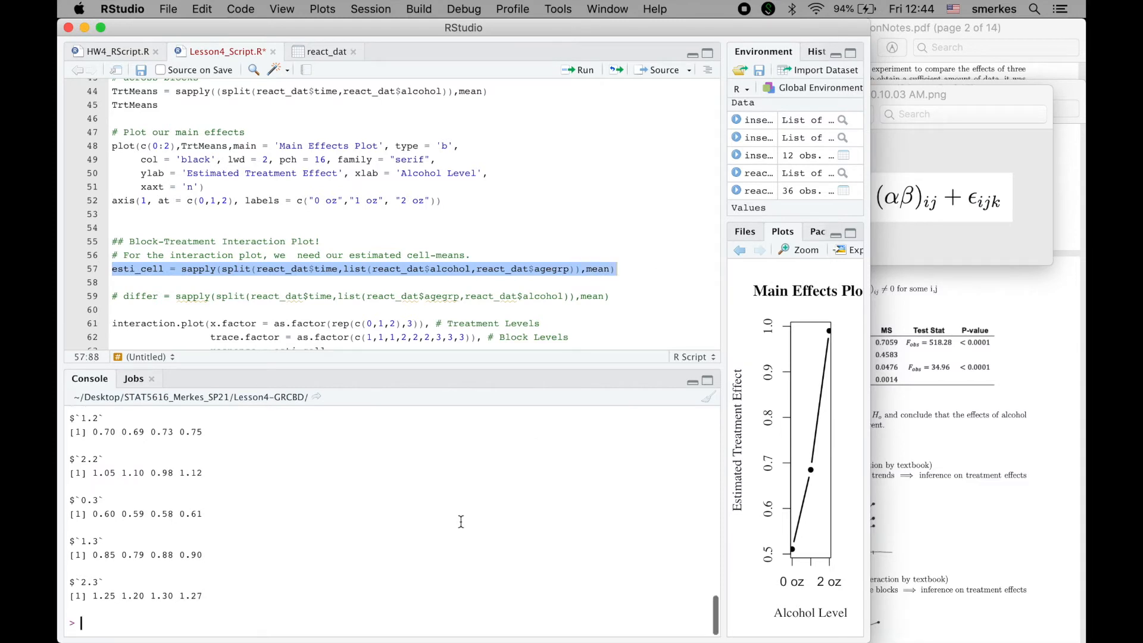
type("esti_cell")
key("Return")
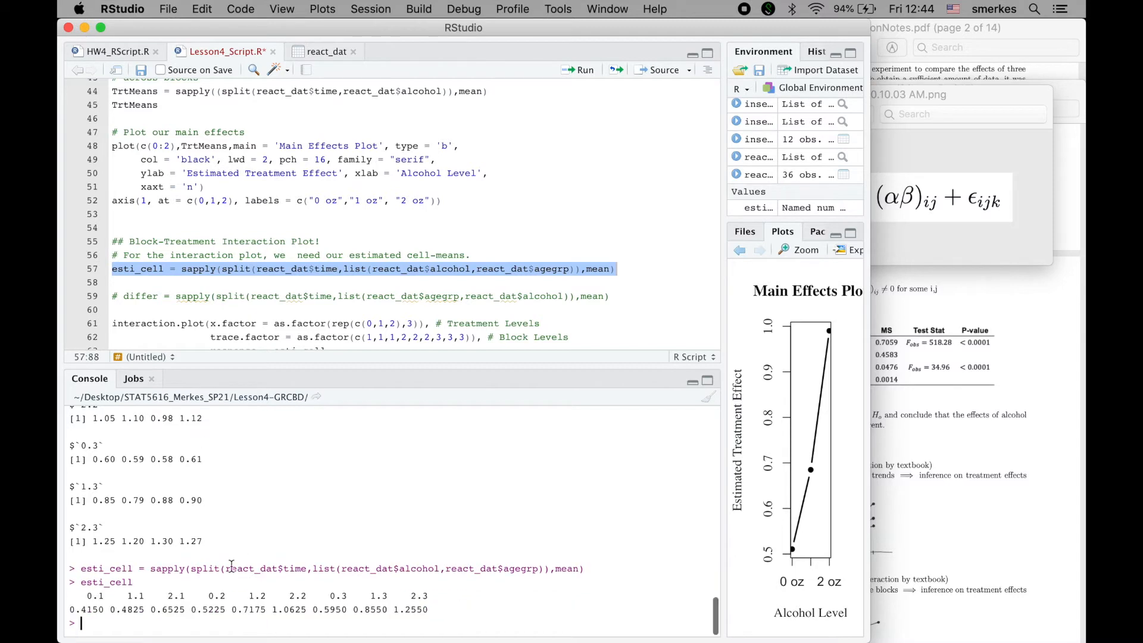
left_click_drag(70, 609, 465, 618)
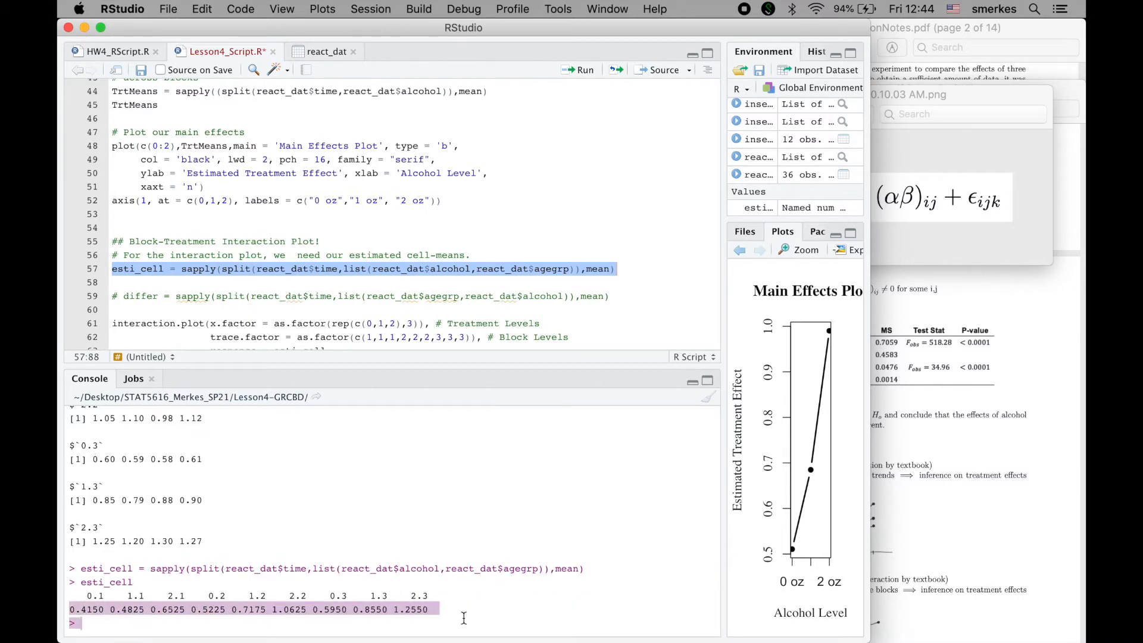
Compare the order of alcohol and agegrp in the esti_cell line with the labels of the printed cell means.
left_click(348, 282)
left_click_drag(373, 269, 569, 270)
left_click(477, 269)
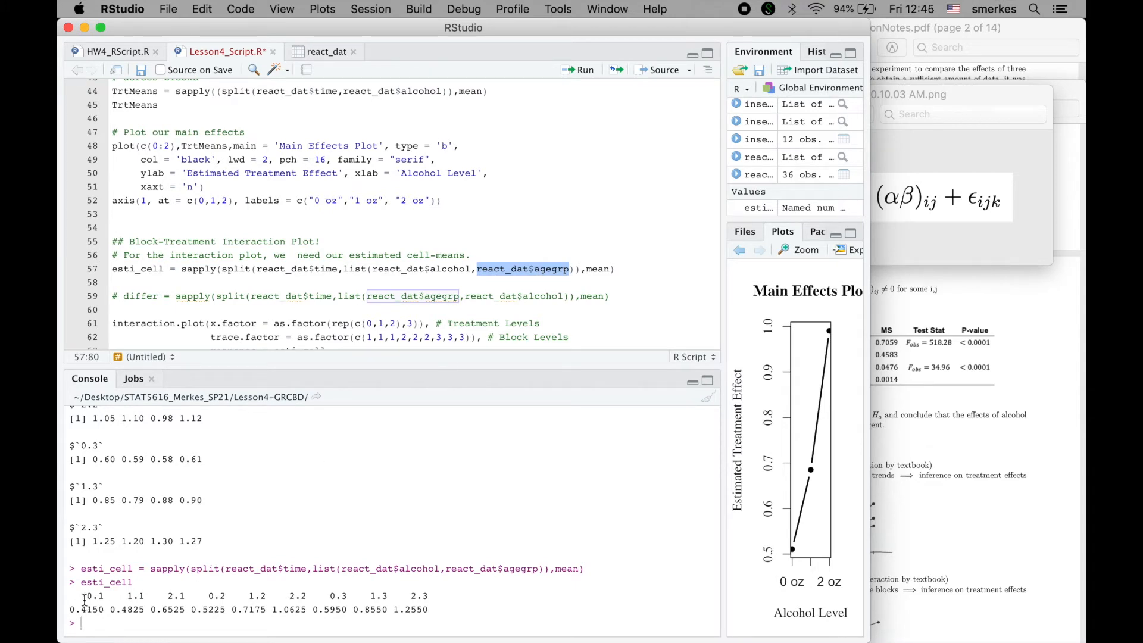
left_click_drag(86, 595, 357, 616)
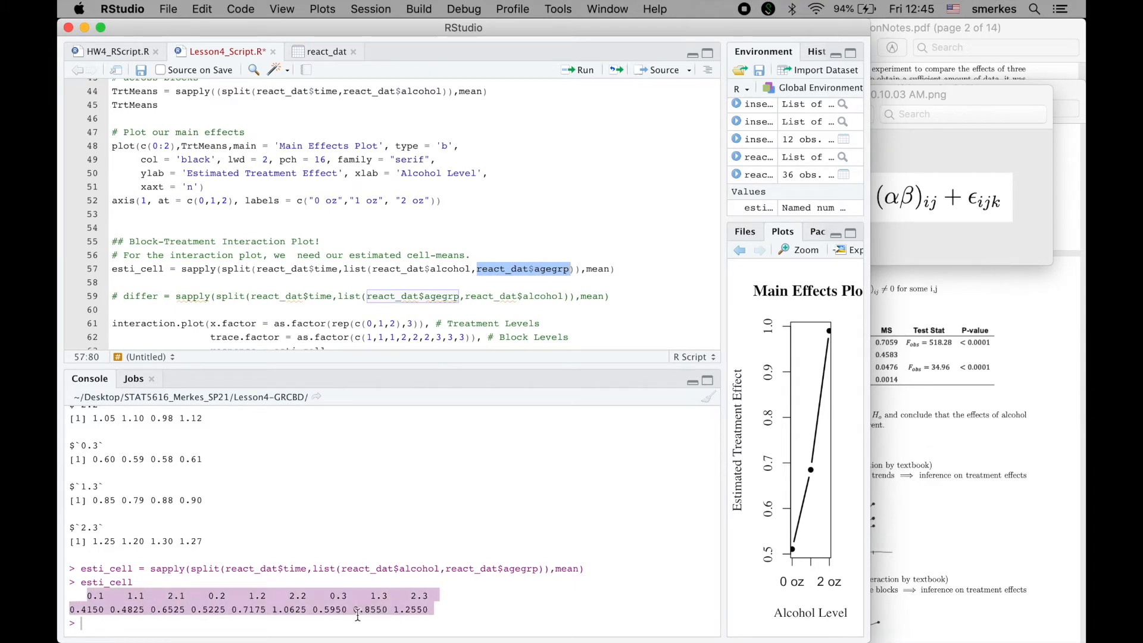
left_click(427, 269)
left_click_drag(530, 269, 553, 268)
Uncomment the differ line and run only its split(react_dat$time,list(react_dat$agegrp,react_dat$alcohol)) part.
left_click(119, 296)
key("BackSpace")
key("BackSpace")
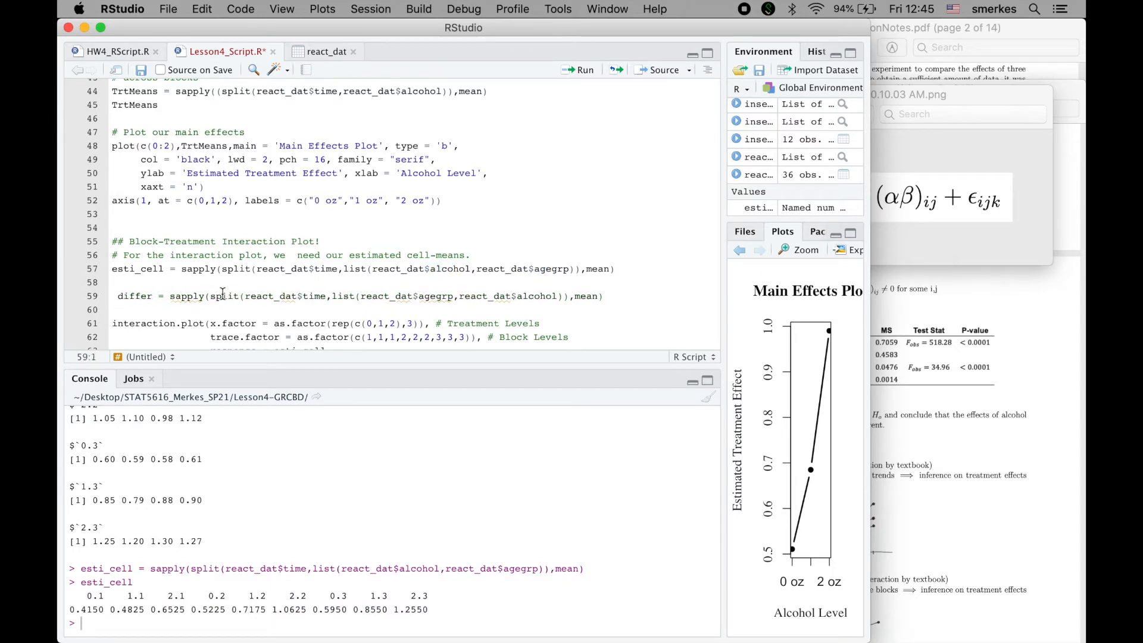
left_click_drag(361, 296, 552, 298)
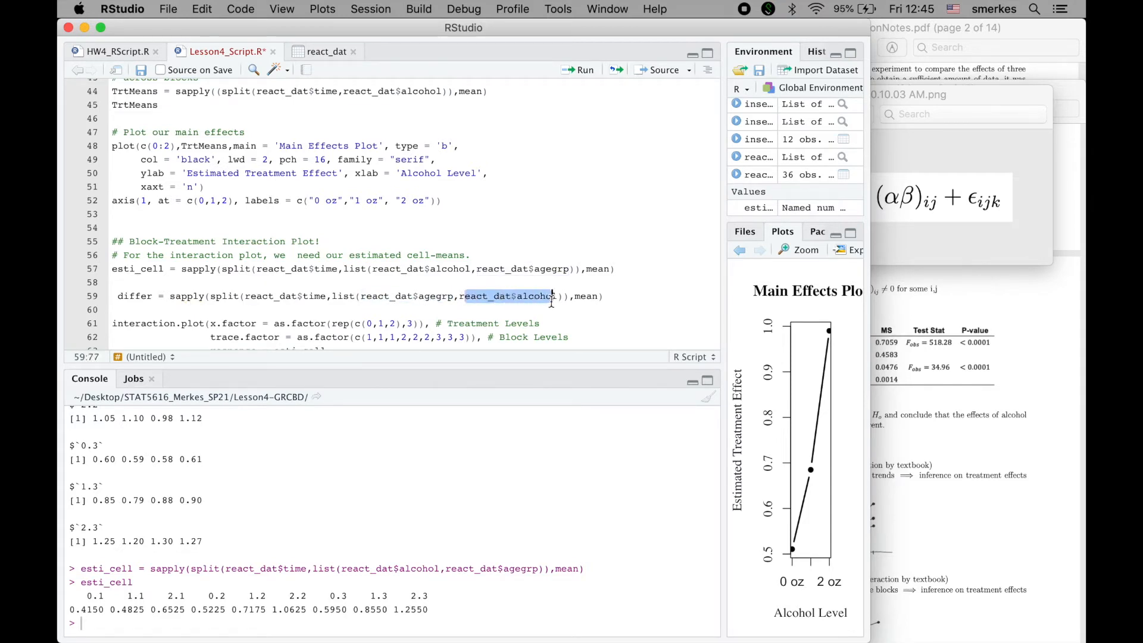
left_click_drag(211, 296, 570, 298)
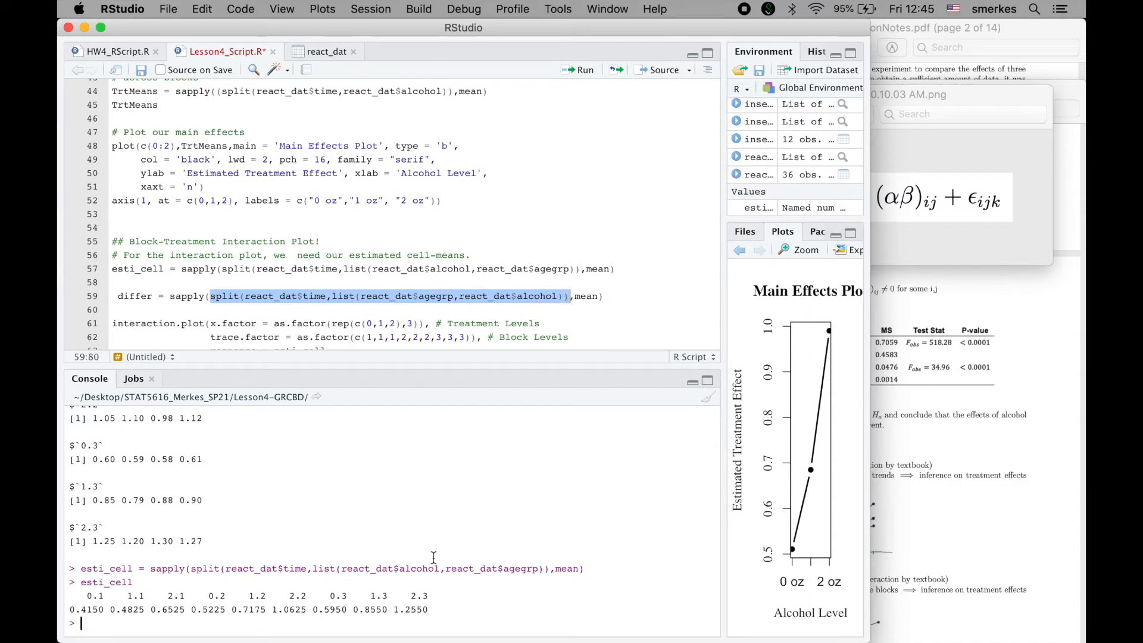
key("super+Return")
Examine how the group labels in the new split output follow the agegrp and alcohol order of the differ line.
scroll(164, 503, "up", 1)
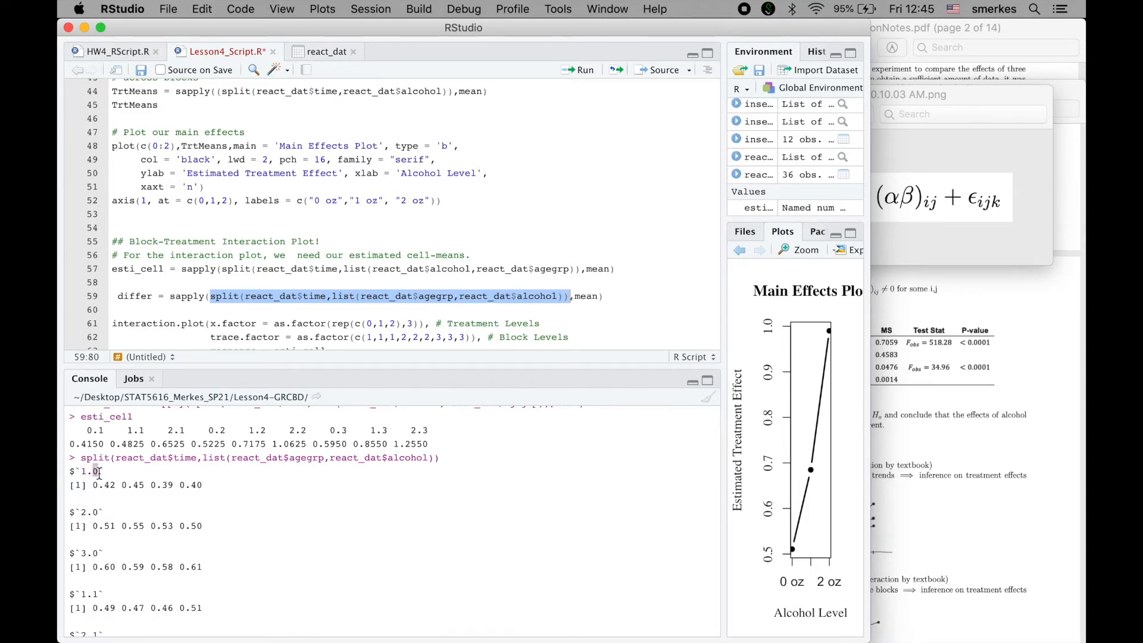
left_click_drag(94, 514, 103, 513)
left_click_drag(92, 554, 101, 553)
left_click(399, 295)
left_click(362, 296)
left_click_drag(369, 295, 558, 299)
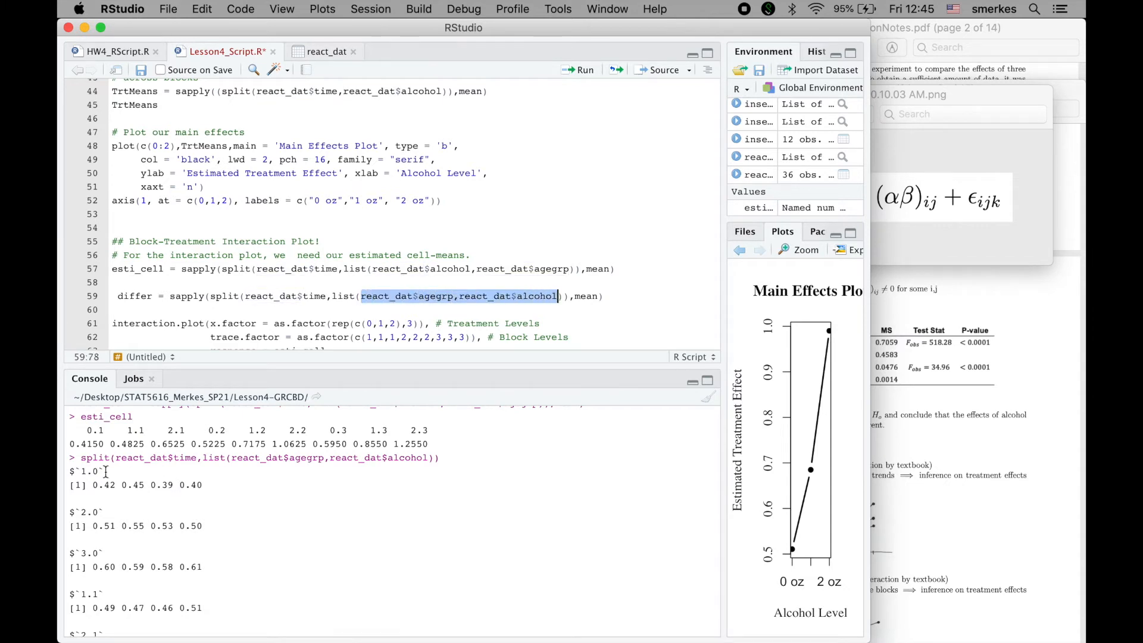
left_click_drag(82, 471, 94, 472)
Run the differ line's sapply call with mean, without assigning it, to print the cell means with agegrp first.
left_click_drag(170, 299, 611, 300)
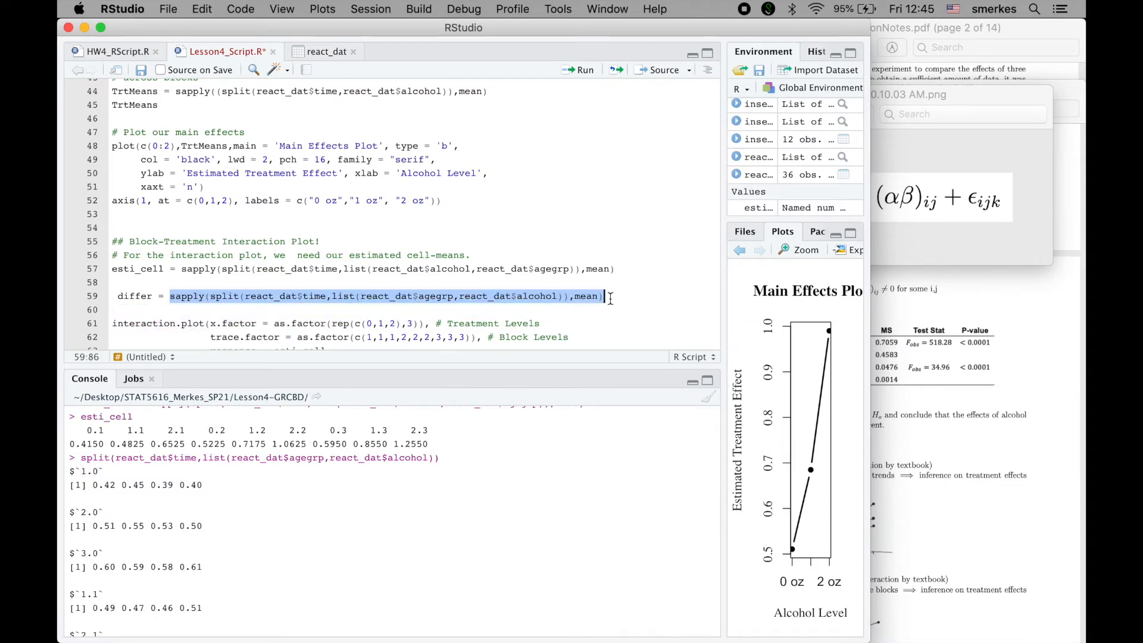
key("super+Return")
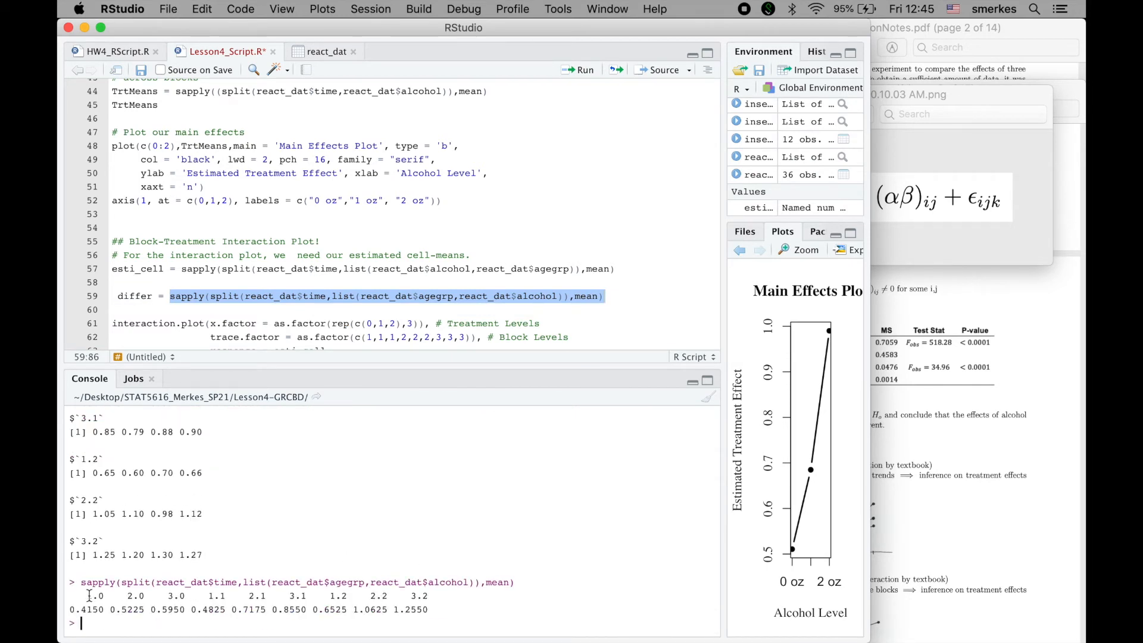
left_click_drag(88, 596, 93, 596)
left_click(101, 596)
left_click_drag(101, 596, 105, 604)
Compare the label order of the printed esti_cell means with that of the agegrp-first means.
scroll(132, 565, "up", 10)
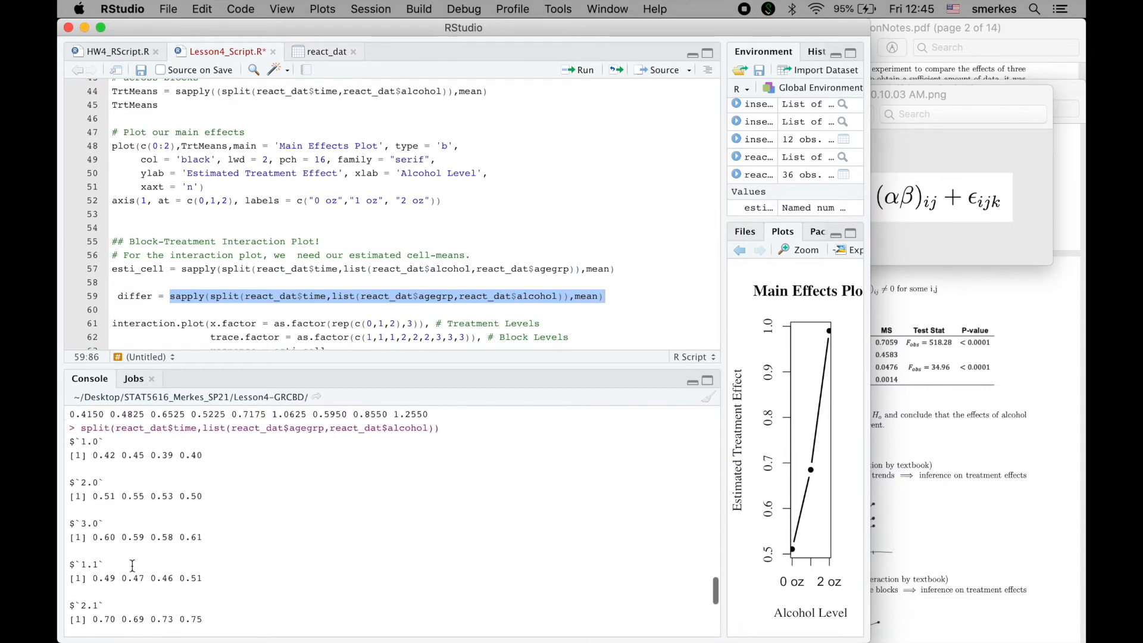
scroll(132, 565, "up", 1)
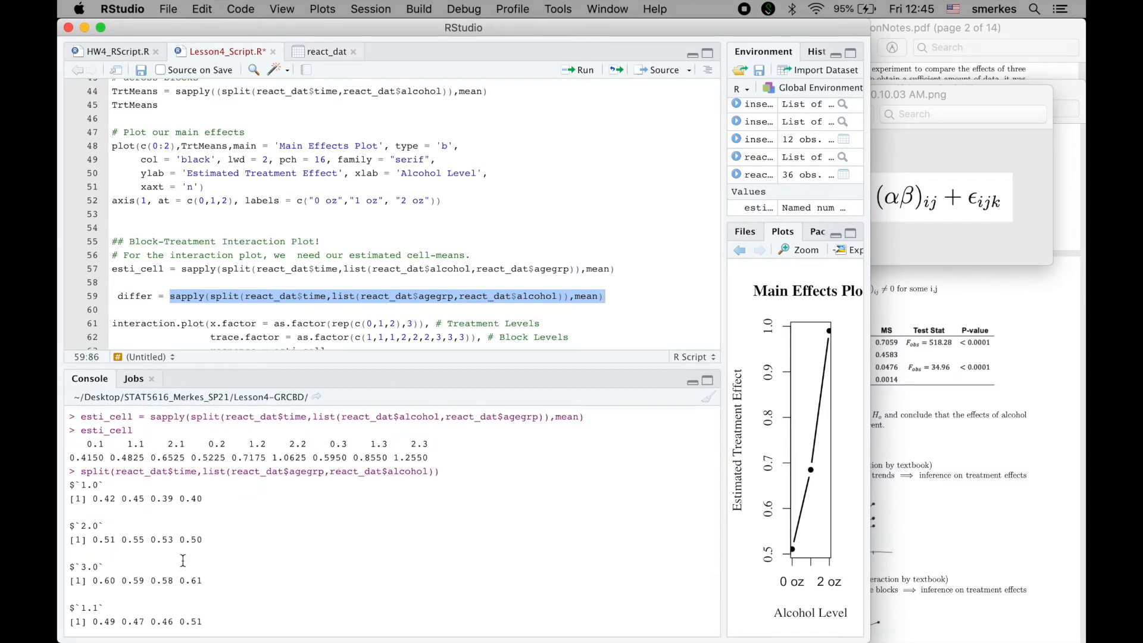
key("super+Return")
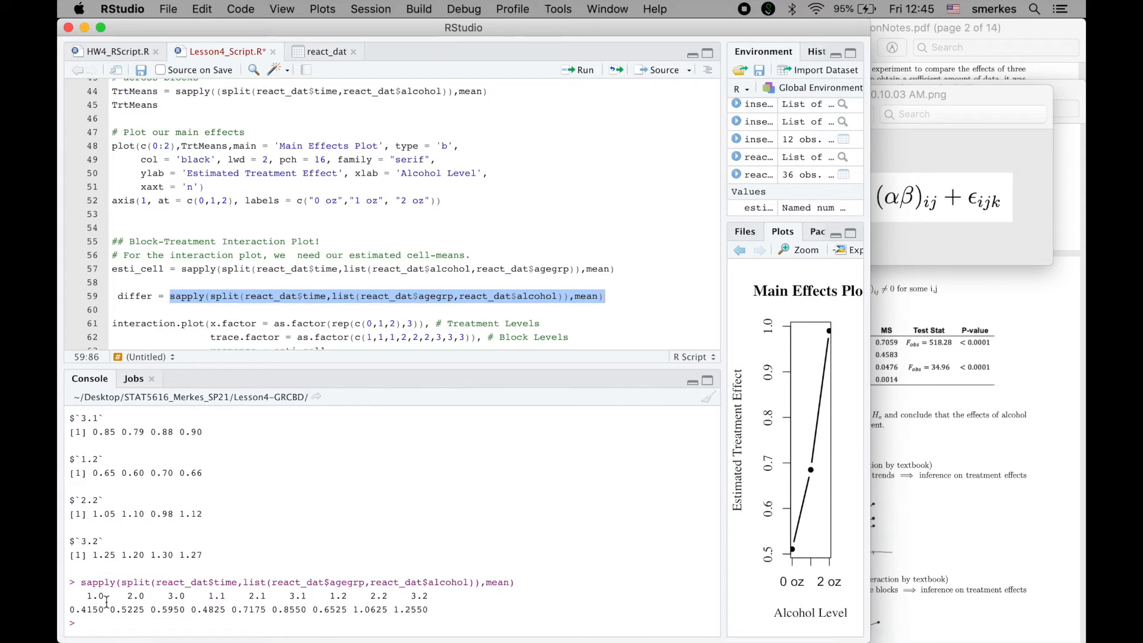
scroll(102, 597, "up", 10)
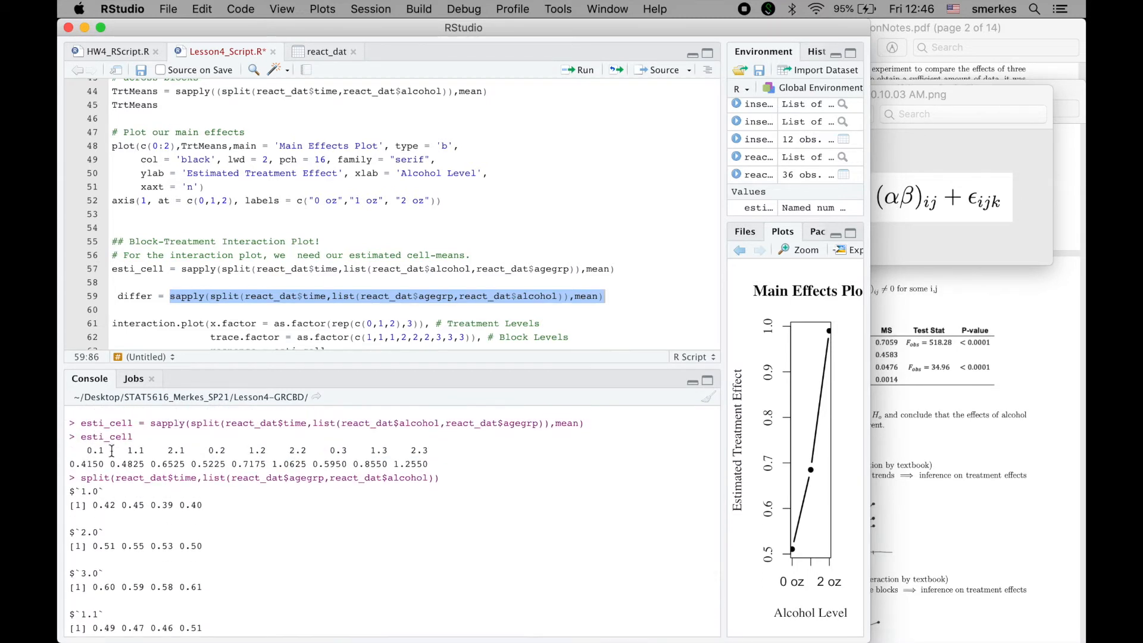
key("super+Return")
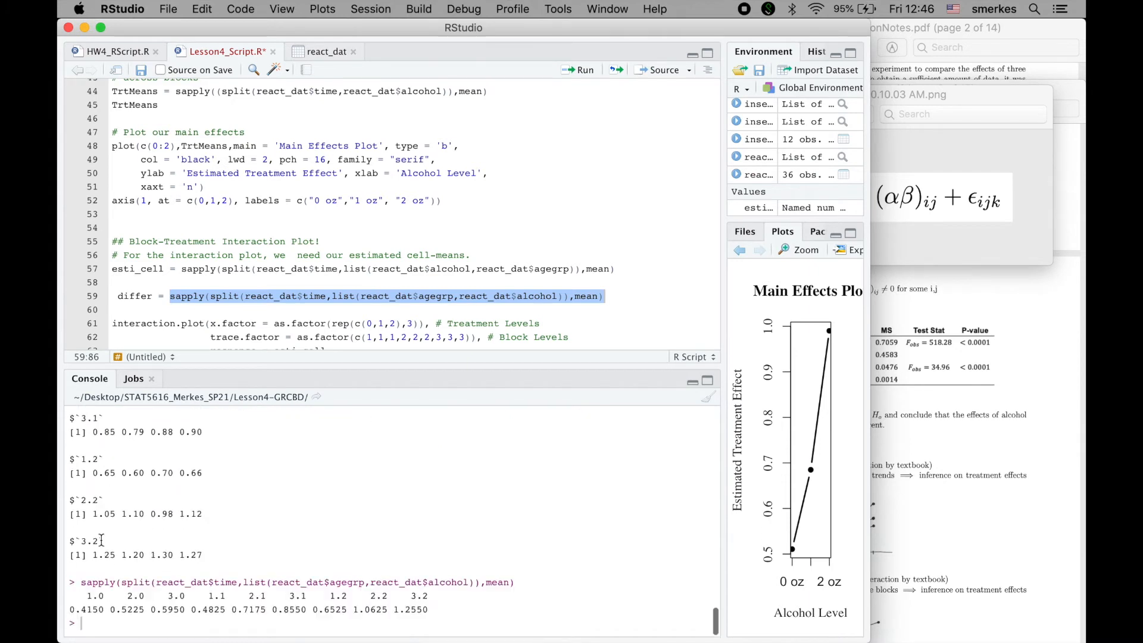
left_click_drag(90, 596, 430, 602)
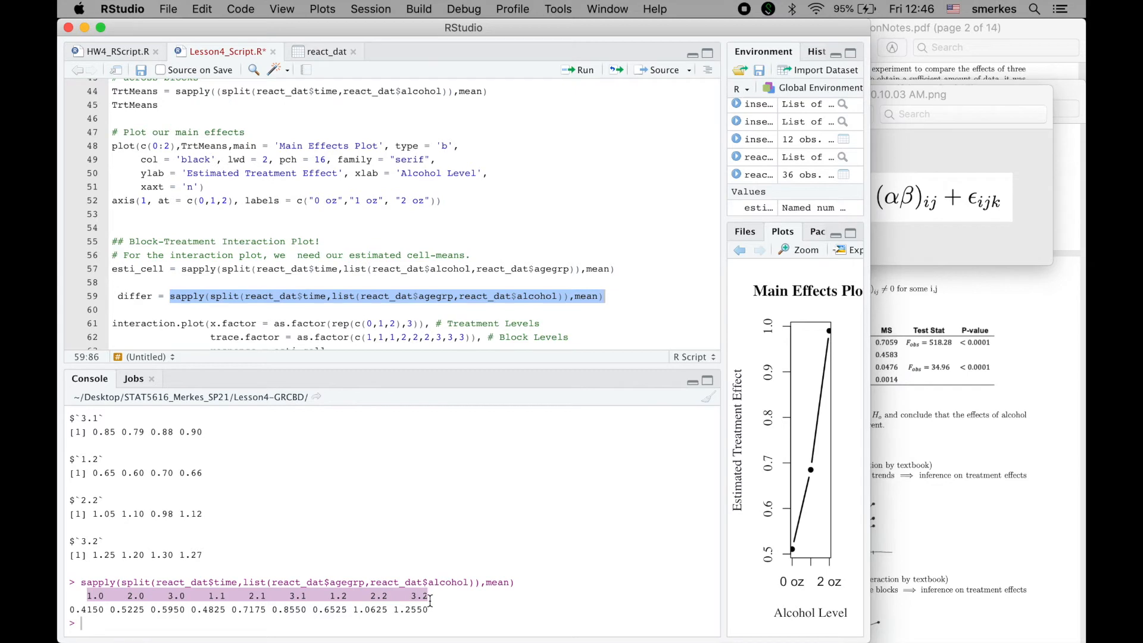
Comment out the differ line again and append "u_{ij}" to the comment about estimated cell-means.
left_click(119, 296)
type("#")
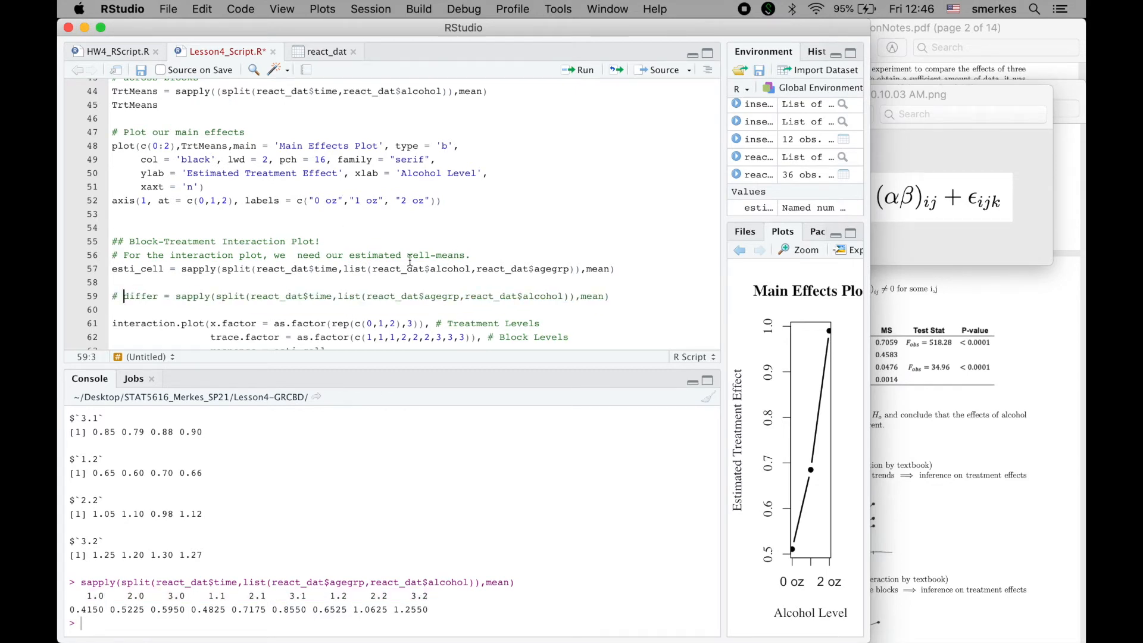
left_click(485, 255)
type("u_{ij")
Examine the x.factor and trace.factor arguments of the interaction.plot call and their treatment and block level comments.
scroll(501, 276, "down", 5)
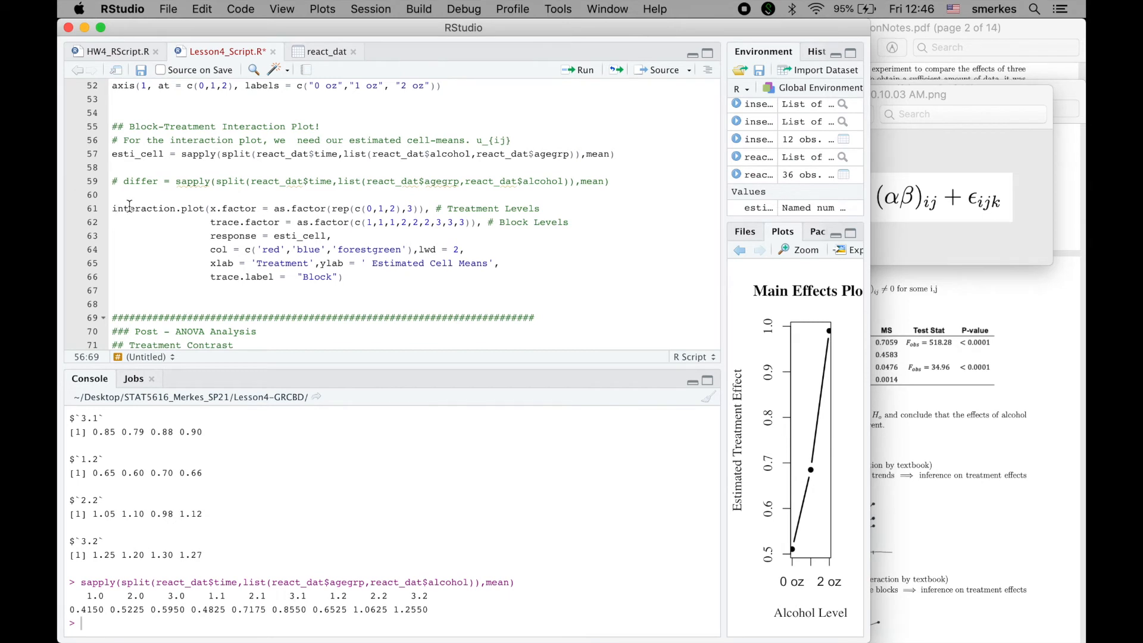
left_click_drag(211, 208, 310, 208)
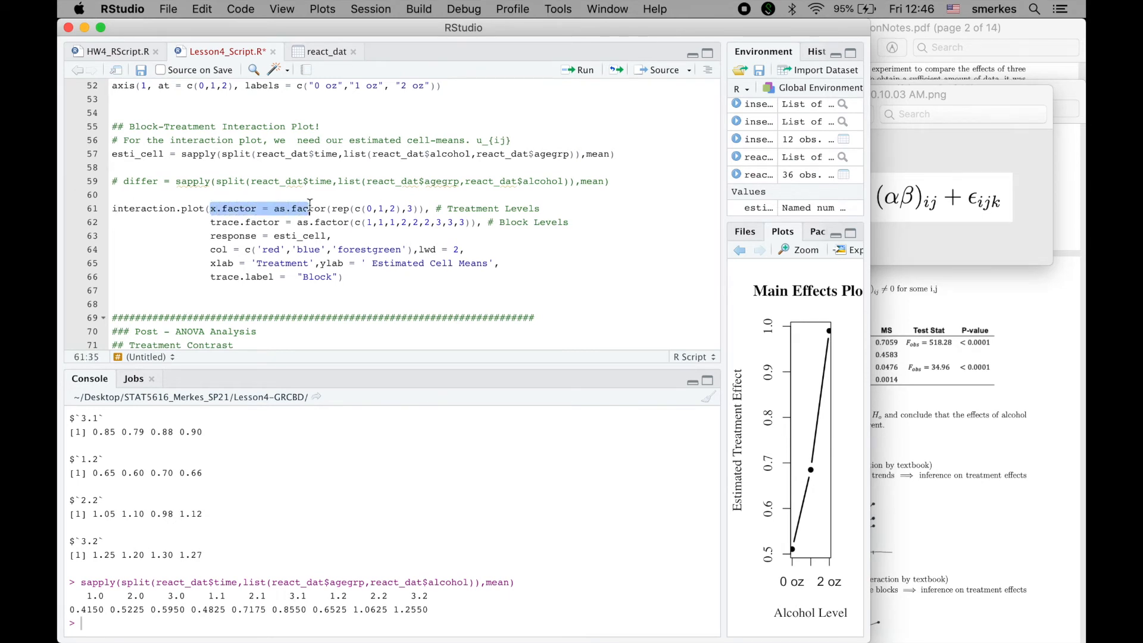
left_click_drag(440, 207, 540, 208)
mouse_move(210, 222)
left_mouse_down()
mouse_move(334, 235)
mouse_move(491, 222)
mouse_move(476, 221)
left_mouse_up()
left_click_drag(274, 208, 426, 208)
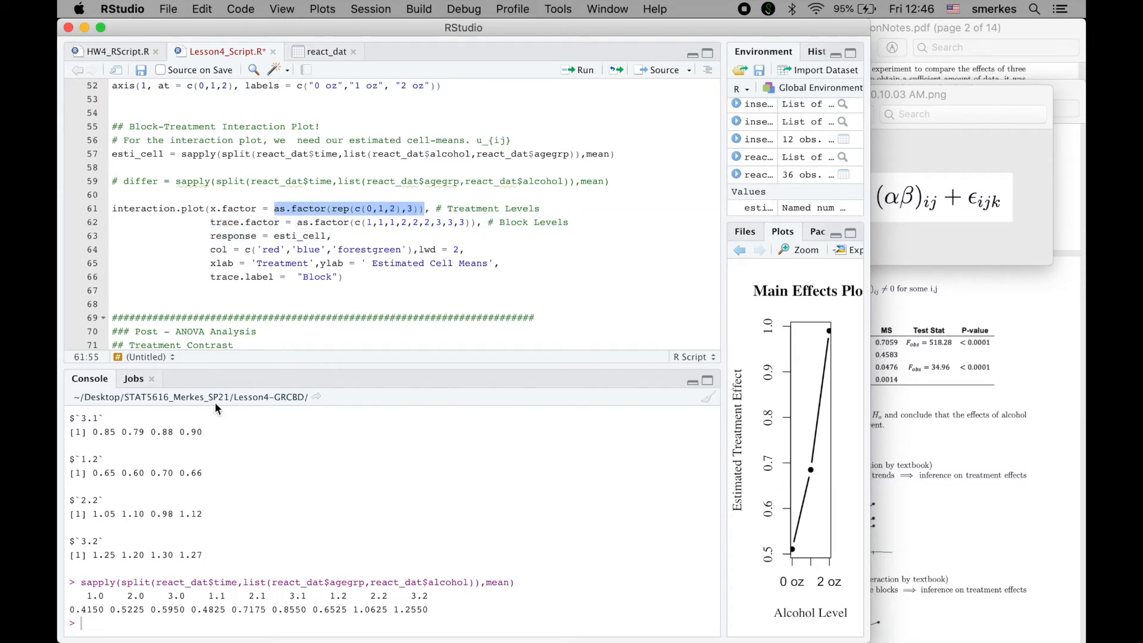
Print esti_cell in the console and check the order of its cell labels.
left_click(208, 597)
type("esti")
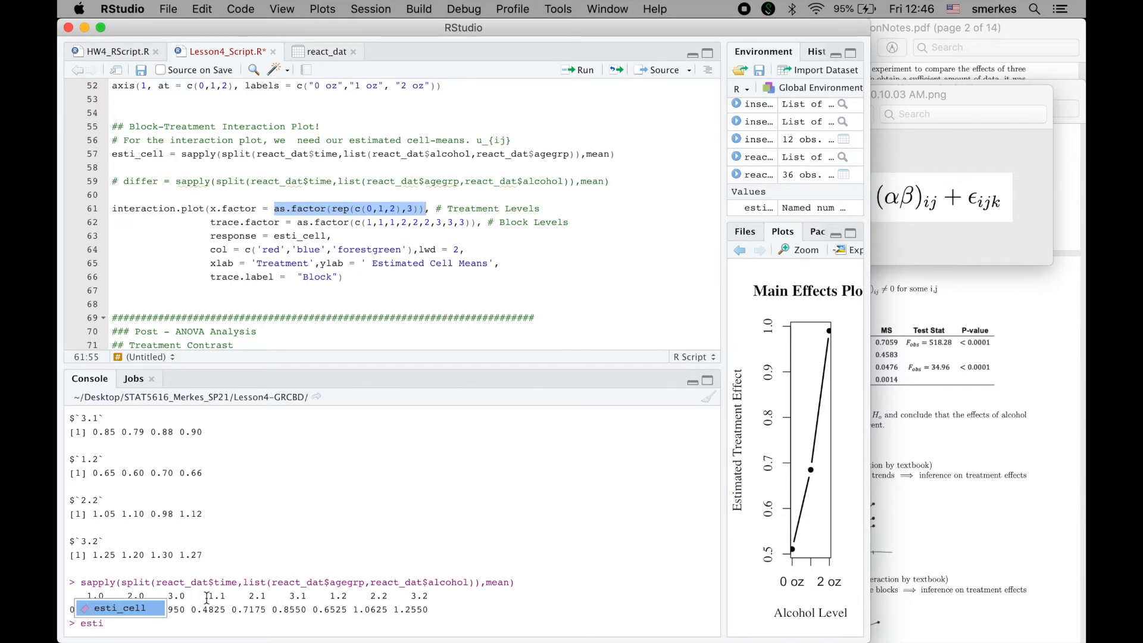
key("Tab")
key("Return")
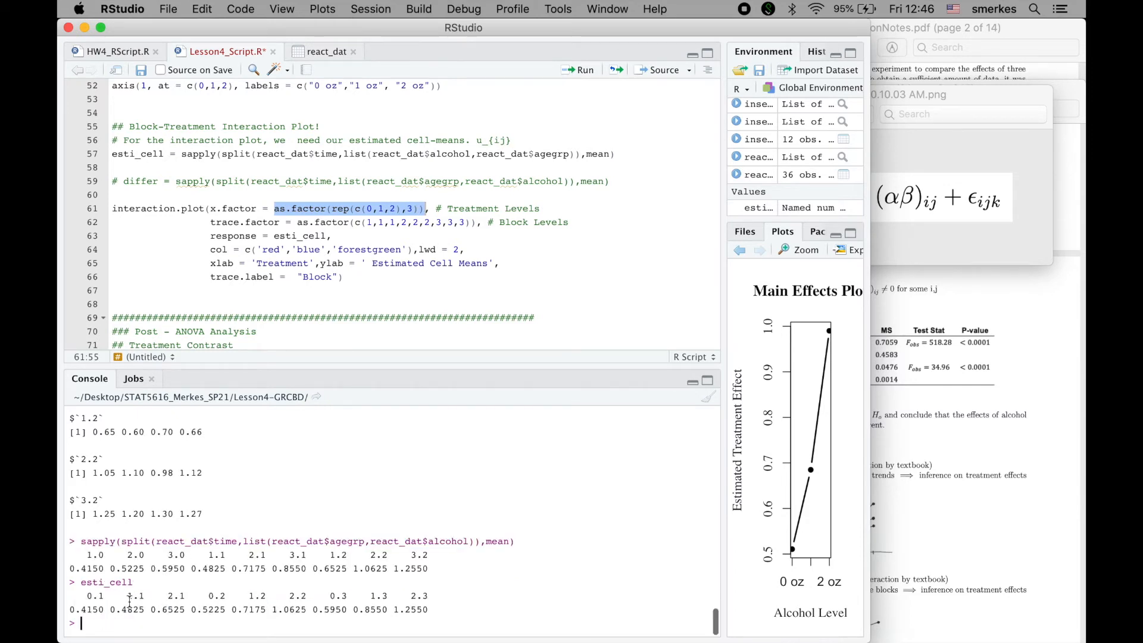
left_click_drag(87, 595, 94, 596)
left_click(128, 596)
Evaluate rep(c(0,1,2),3) from the x.factor argument in the console and compare it with the esti_cell labels.
left_click(275, 208)
left_click_drag(332, 209, 419, 209)
key("super+c")
left_click(309, 546)
key("super+v")
key("Return")
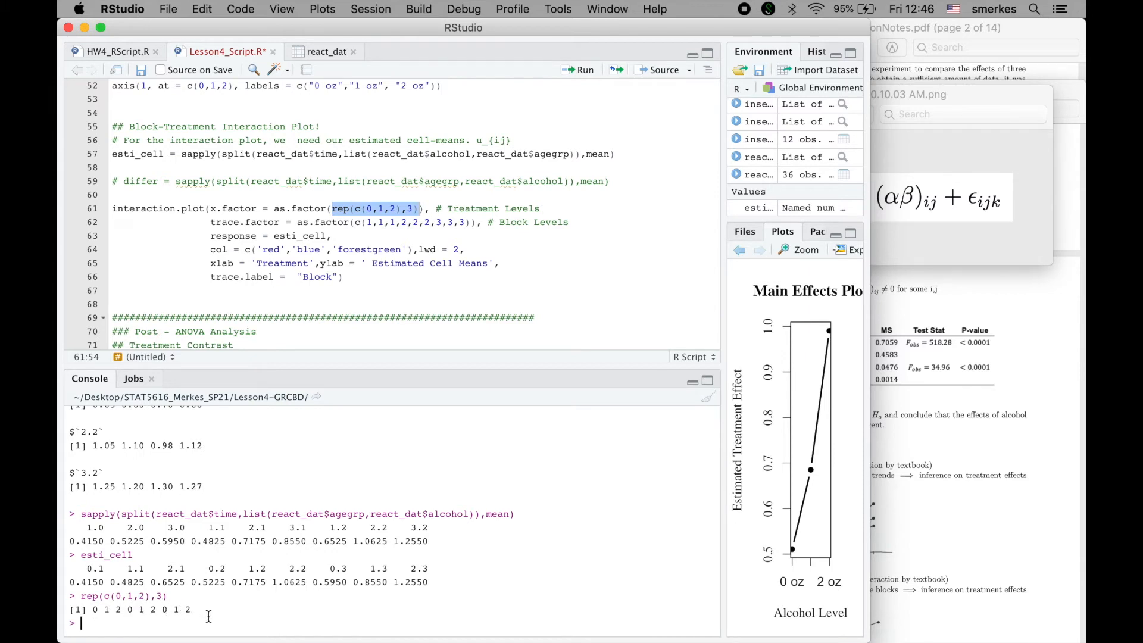
left_click_drag(273, 208, 424, 209)
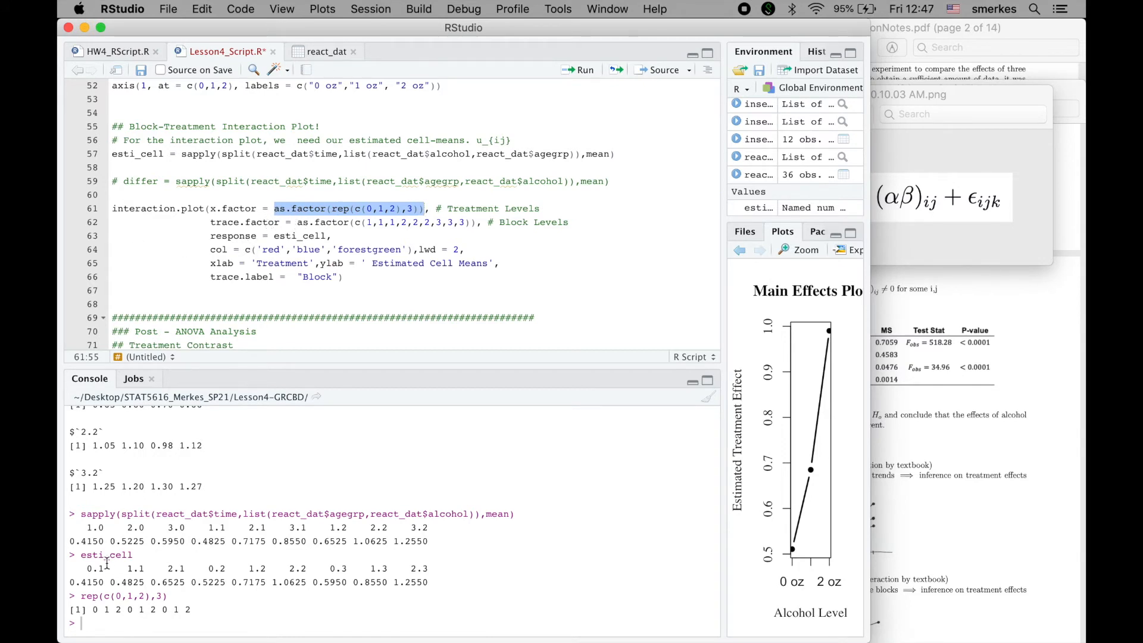
left_click_drag(99, 570, 230, 569)
Run the whole interaction.plot call and widen the plot area to show the block-treatment interaction plot.
left_click_drag(112, 208, 349, 279)
key("super+Return")
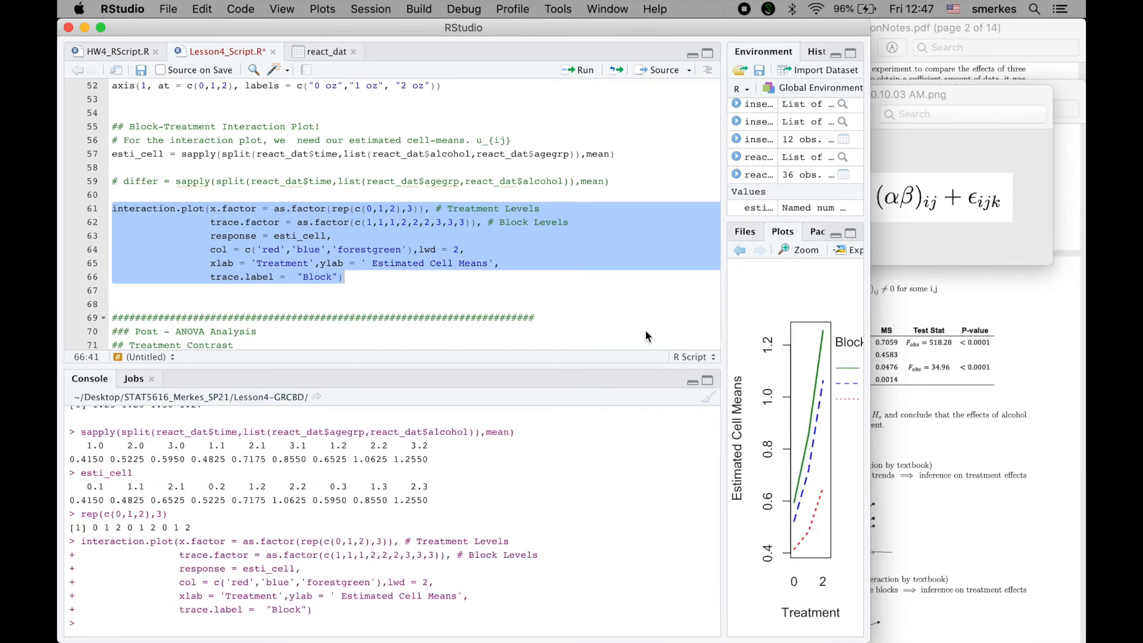
left_click_drag(724, 333, 539, 327)
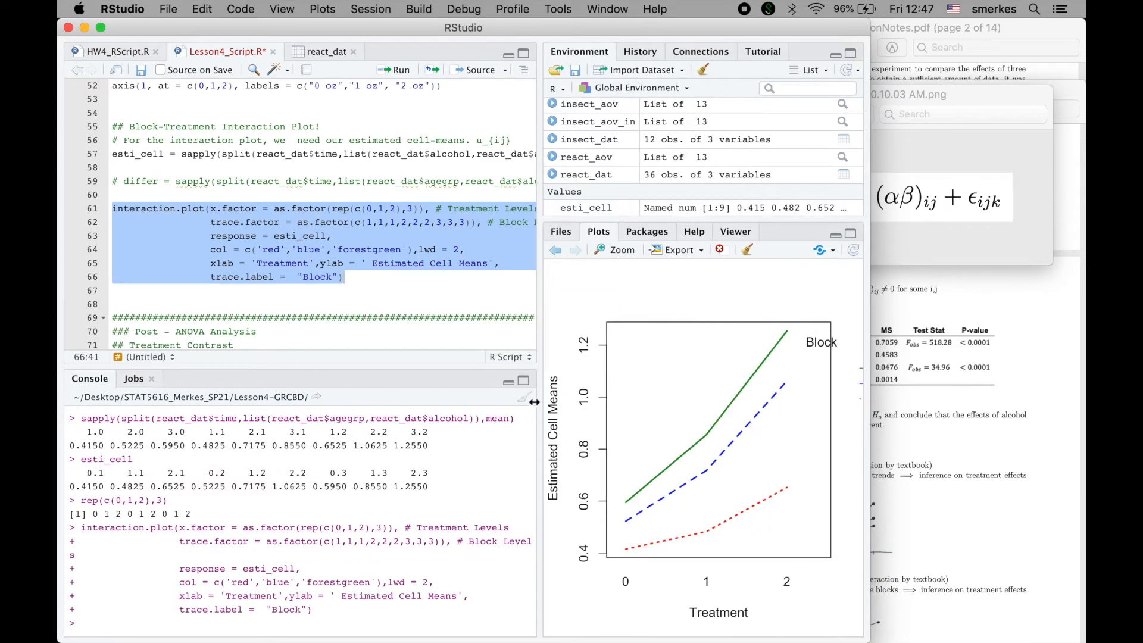
Run the commented differ assignment without its comment mark, print differ in the console, and check its order against the x.factor argument.
left_click_drag(124, 181, 158, 180)
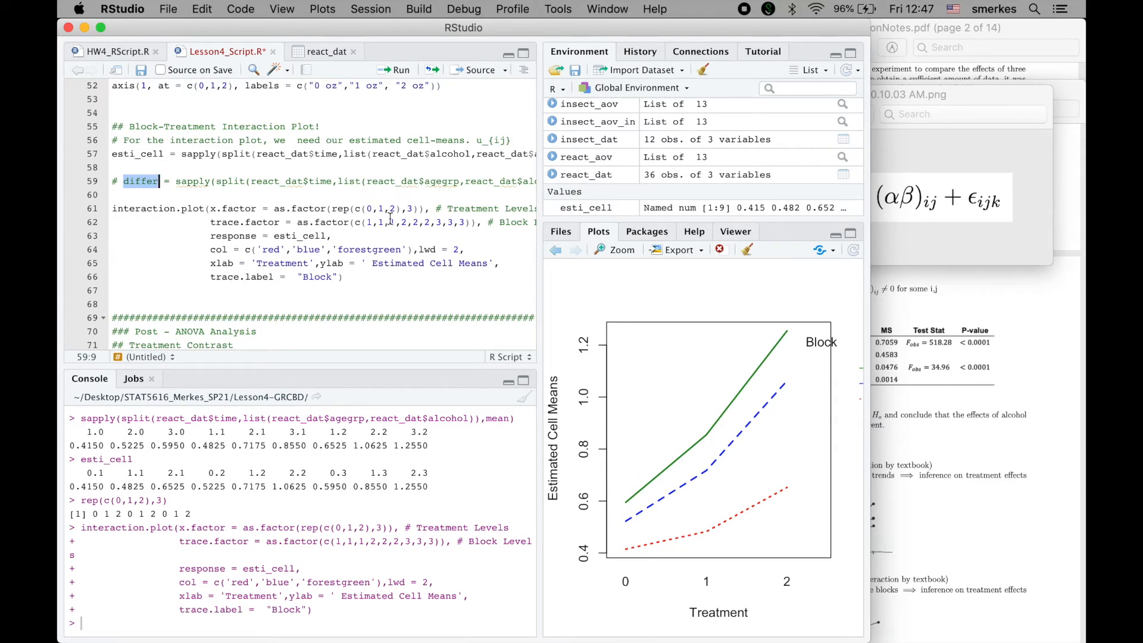
type("iffer")
key("Return")
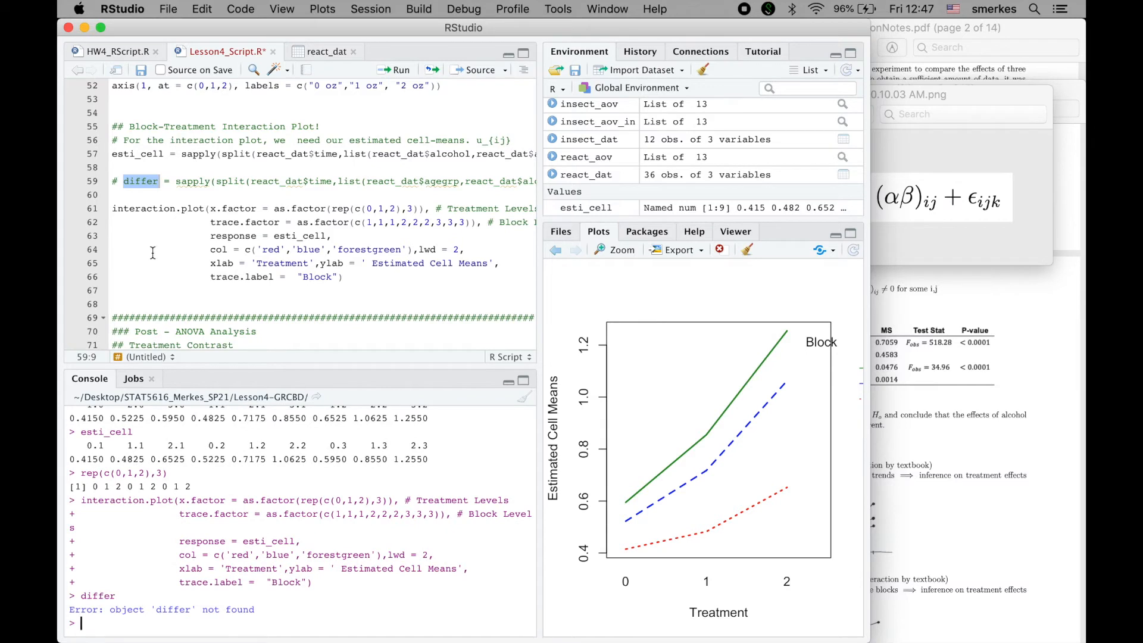
left_click_drag(124, 181, 180, 196)
key("super+Return")
left_click(169, 571)
type("differ")
key("Return")
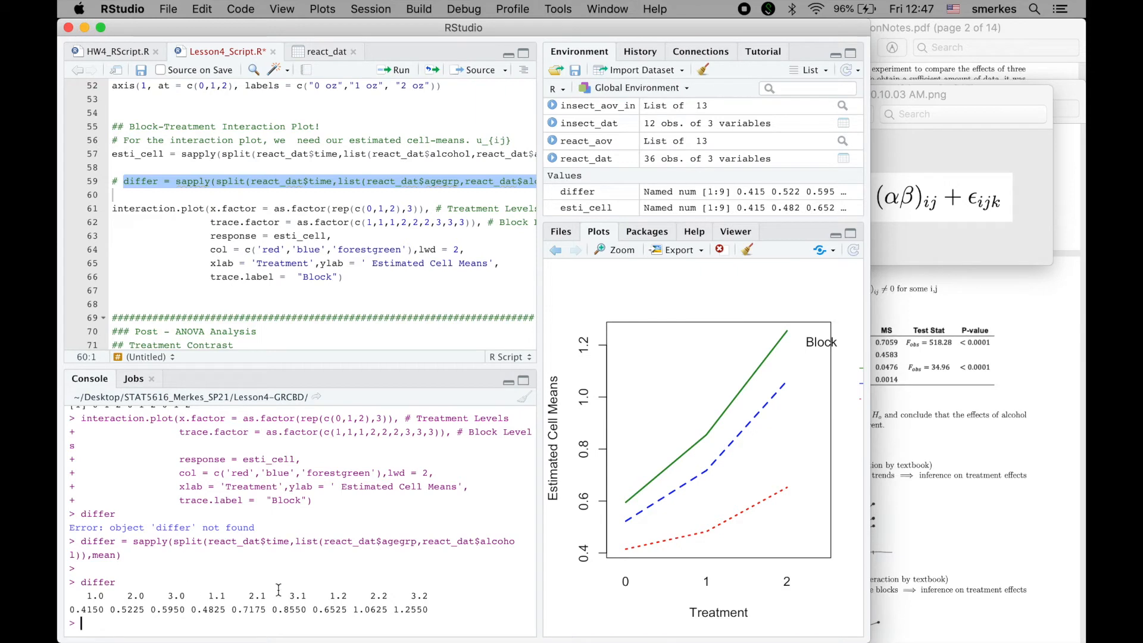
left_click_drag(210, 208, 419, 209)
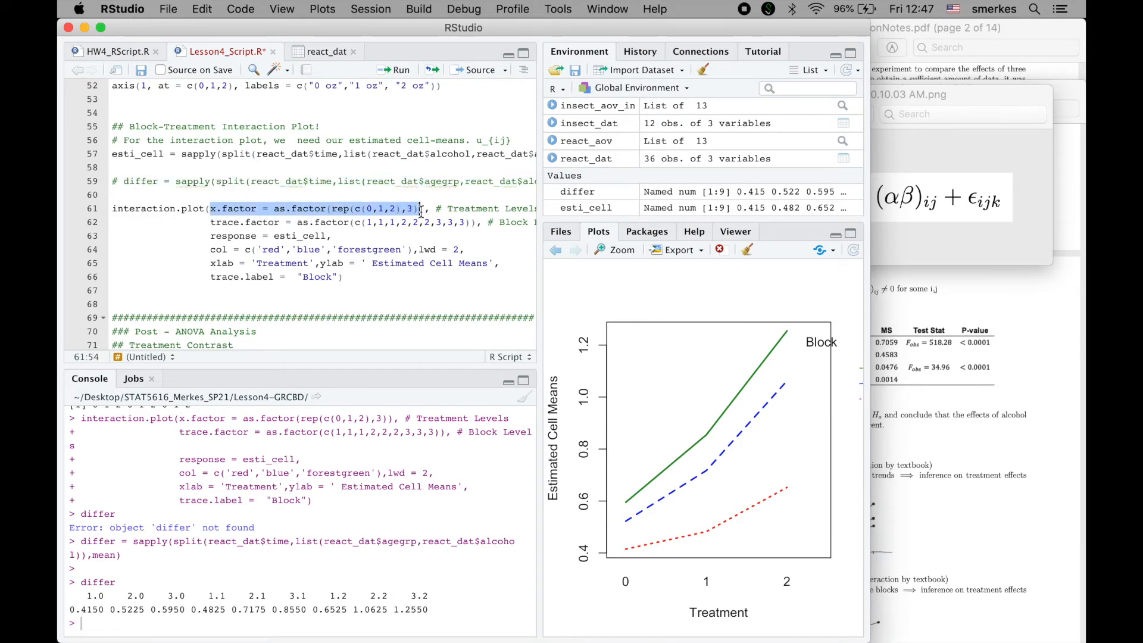
left_click(330, 300)
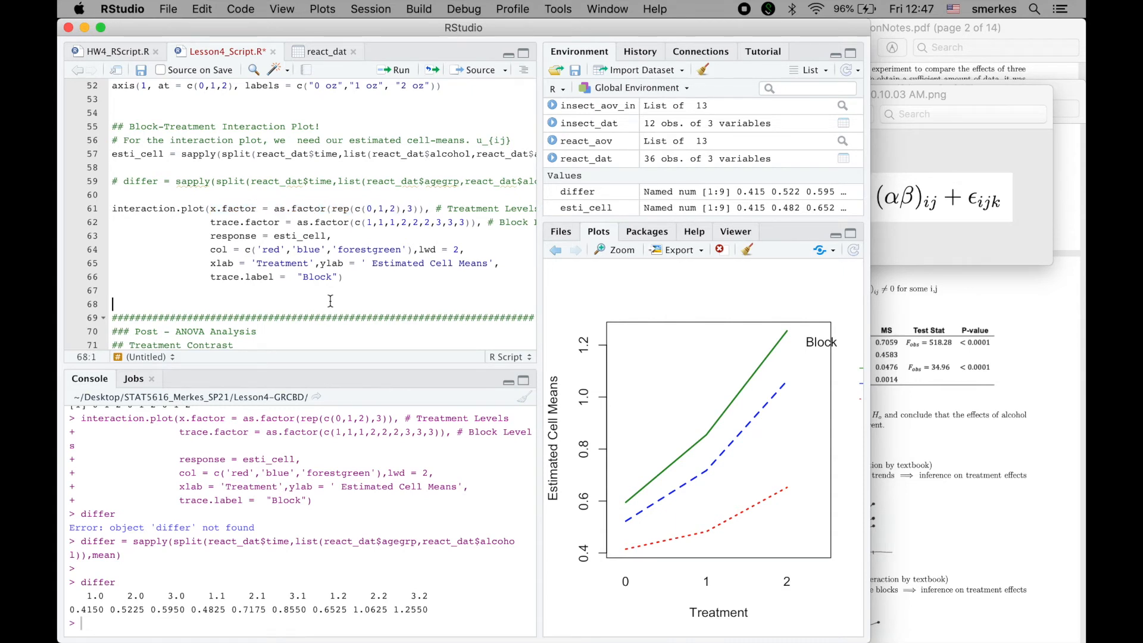
Switch to Lesson4_SkeletonNotes.pdf in Preview and examine the reaction time treatment effect contrast hypotheses and coefficients on page 13.
scroll(330, 301, "down", 3)
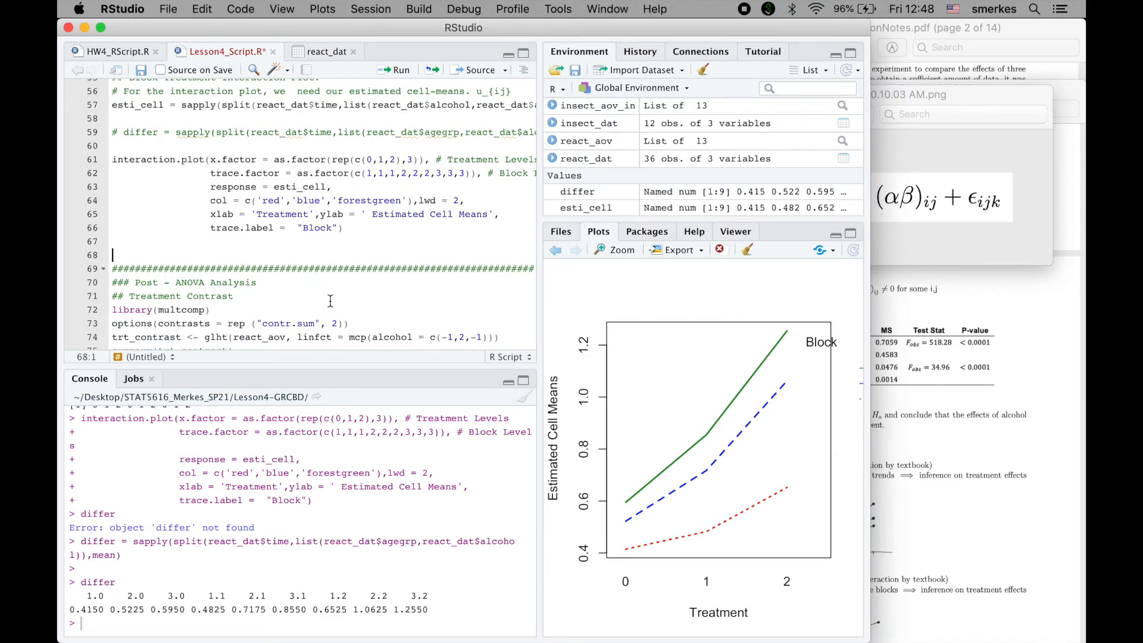
left_click(983, 363)
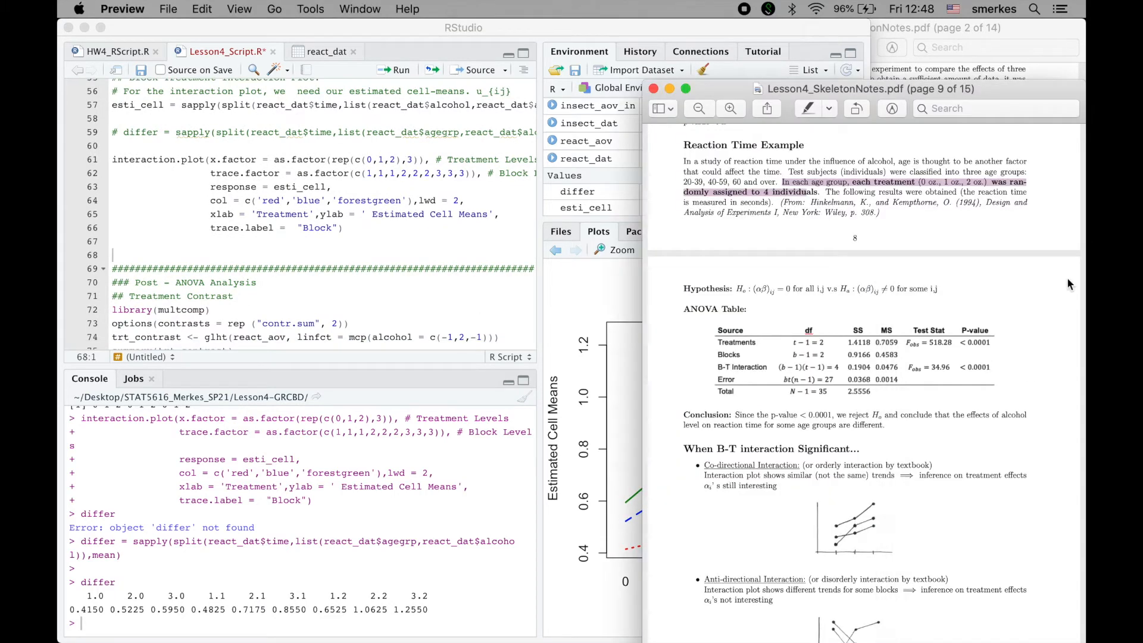
scroll(929, 381, "down", 10)
scroll(919, 363, "down", 15)
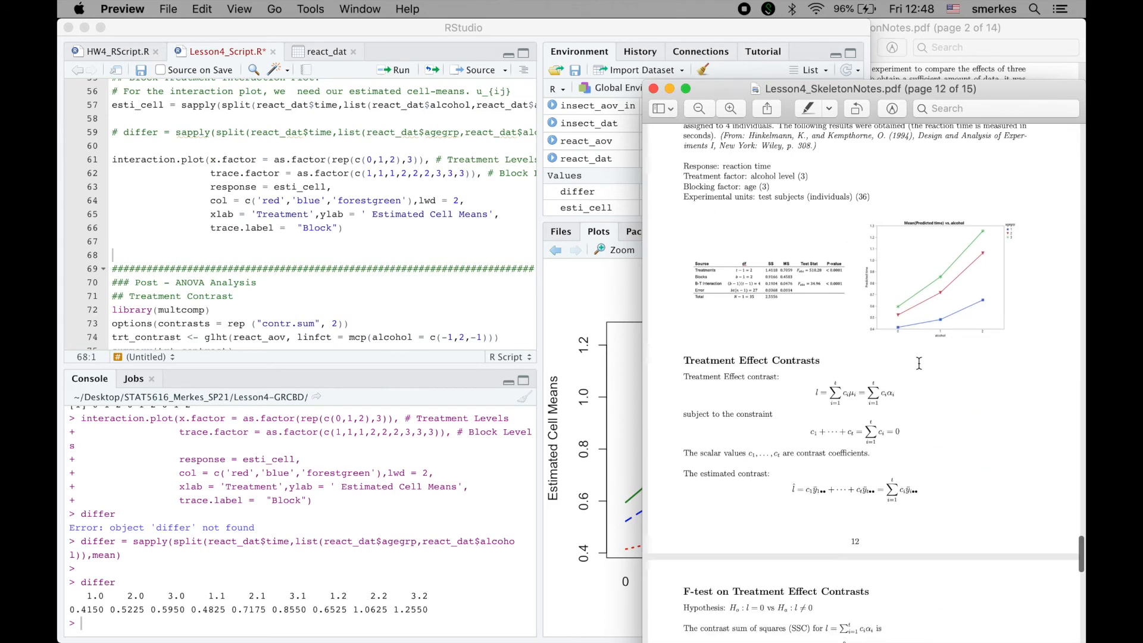
scroll(918, 363, "down", 10)
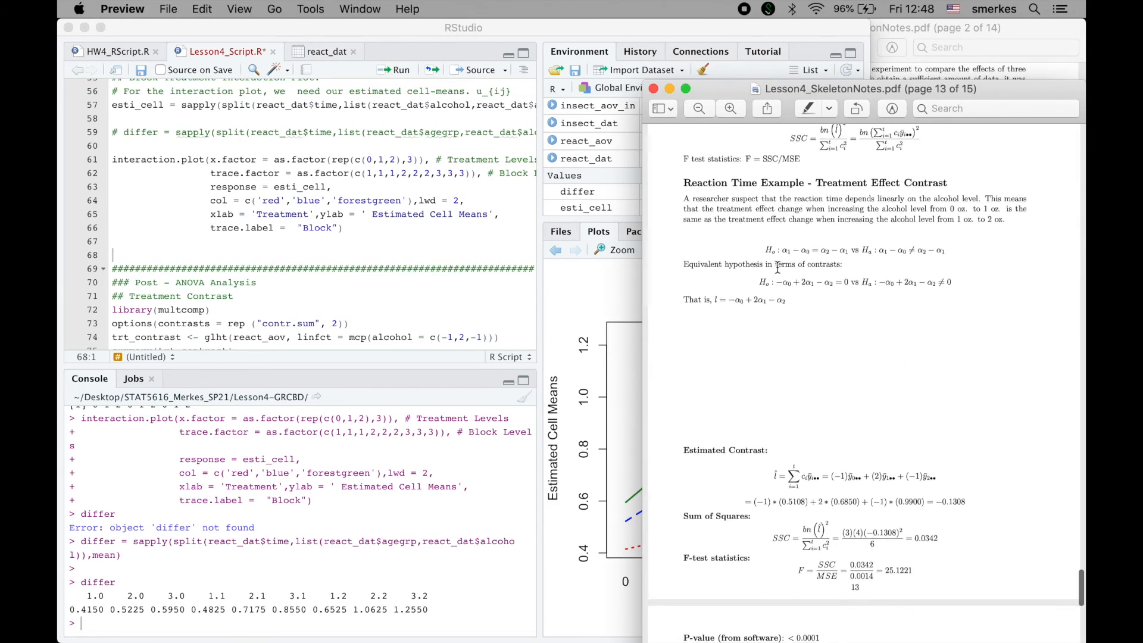
left_click_drag(766, 247, 949, 249)
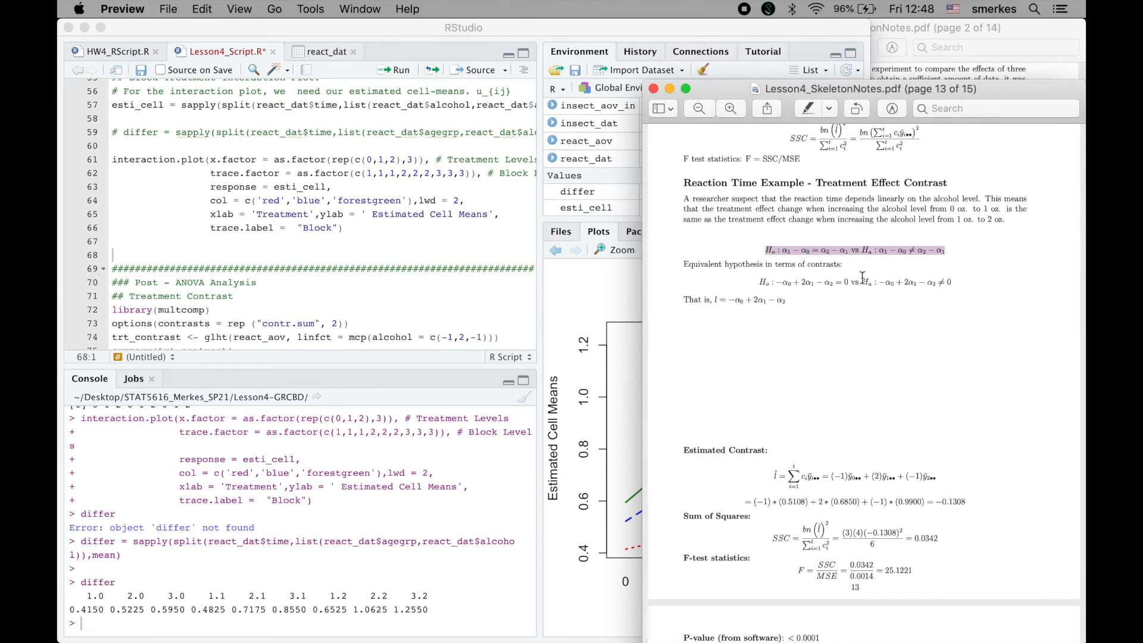
left_click_drag(712, 300, 790, 302)
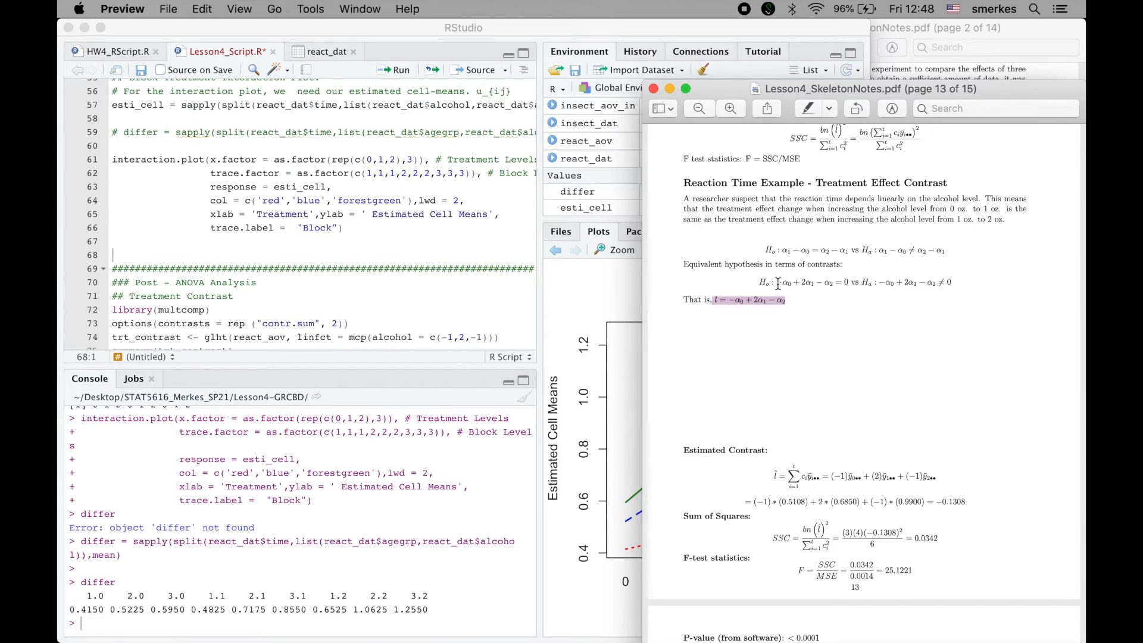
left_click_drag(778, 284, 848, 284)
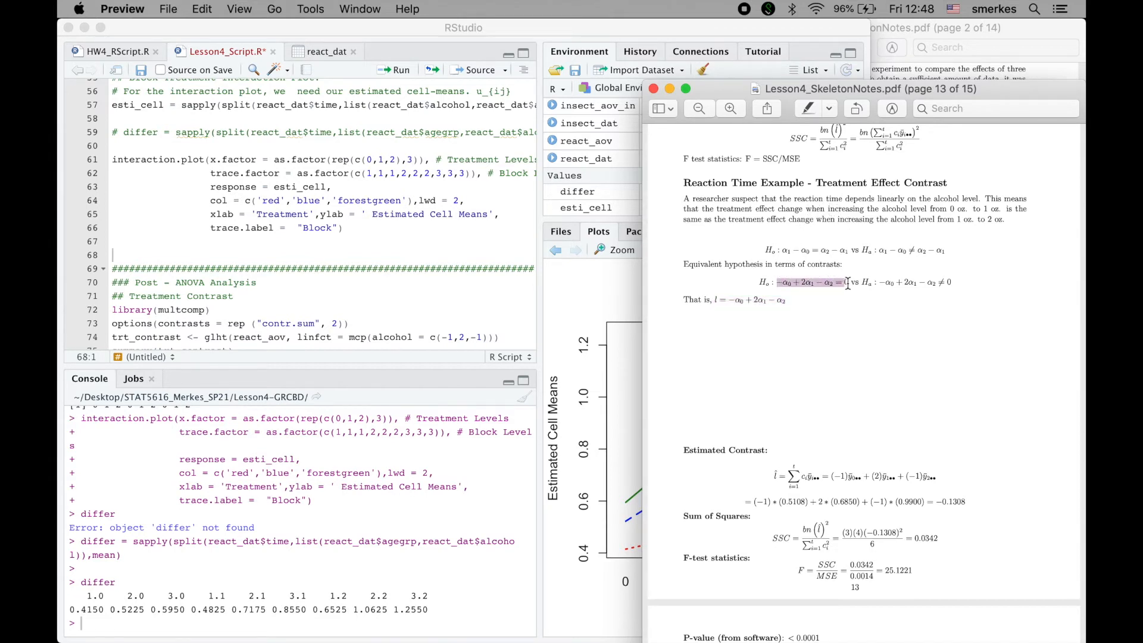
left_click(780, 286)
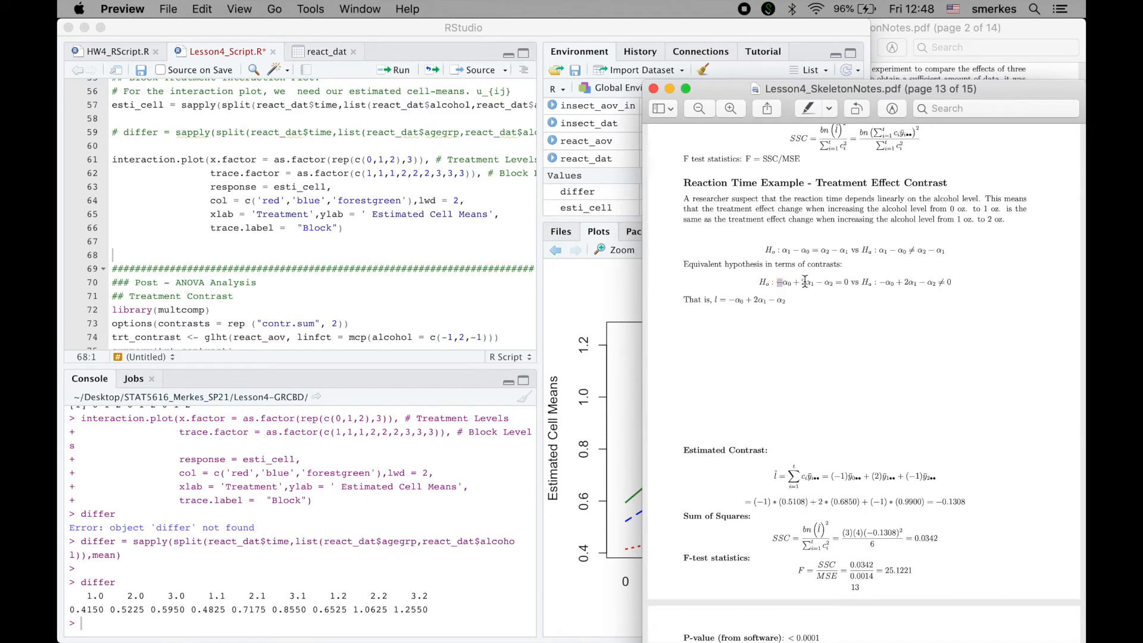
left_click_drag(825, 283, 818, 283)
Return to RStudio and run the library(multcomp) and contr.sum options lines of the Treatment Contrast section.
scroll(413, 313, "down", 1)
scroll(414, 317, "down", 5)
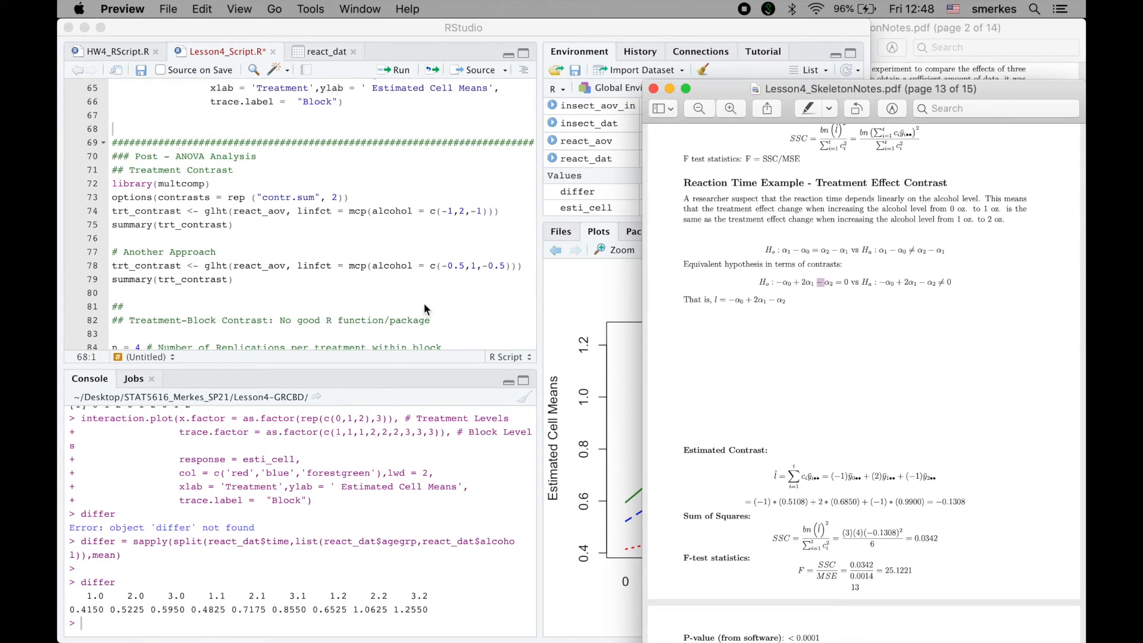
left_click(216, 186)
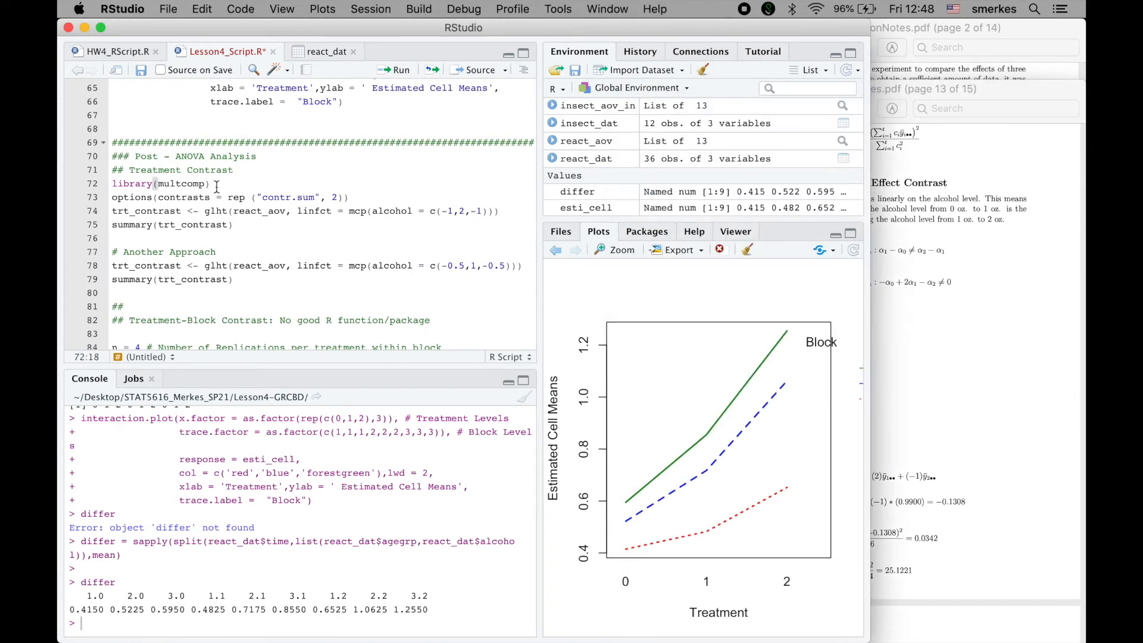
key("super+Return")
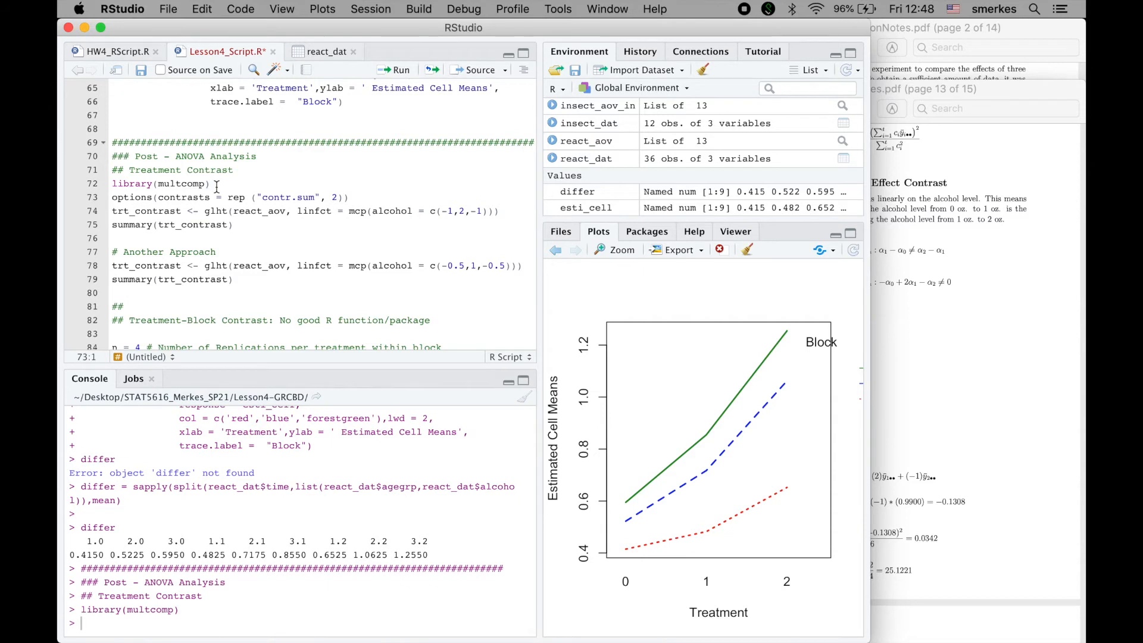
key("super+Return")
left_click_drag(112, 197, 344, 197)
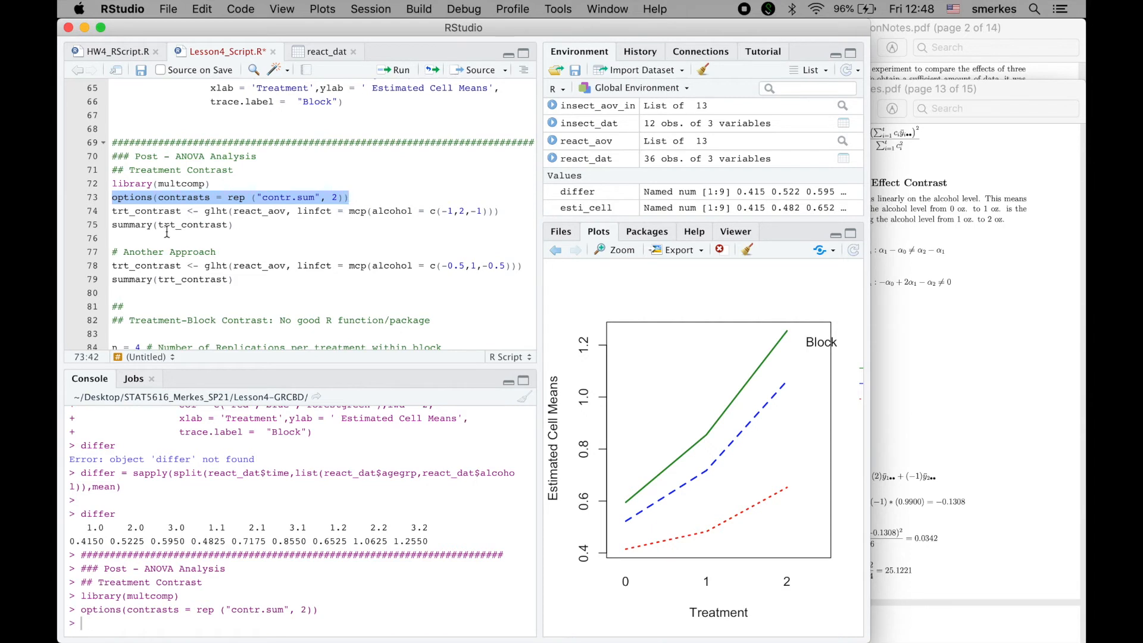
Compare the c(-1,2,-1) coefficients in the glht call with the contrast l in the lesson notes.
left_click_drag(112, 211, 483, 211)
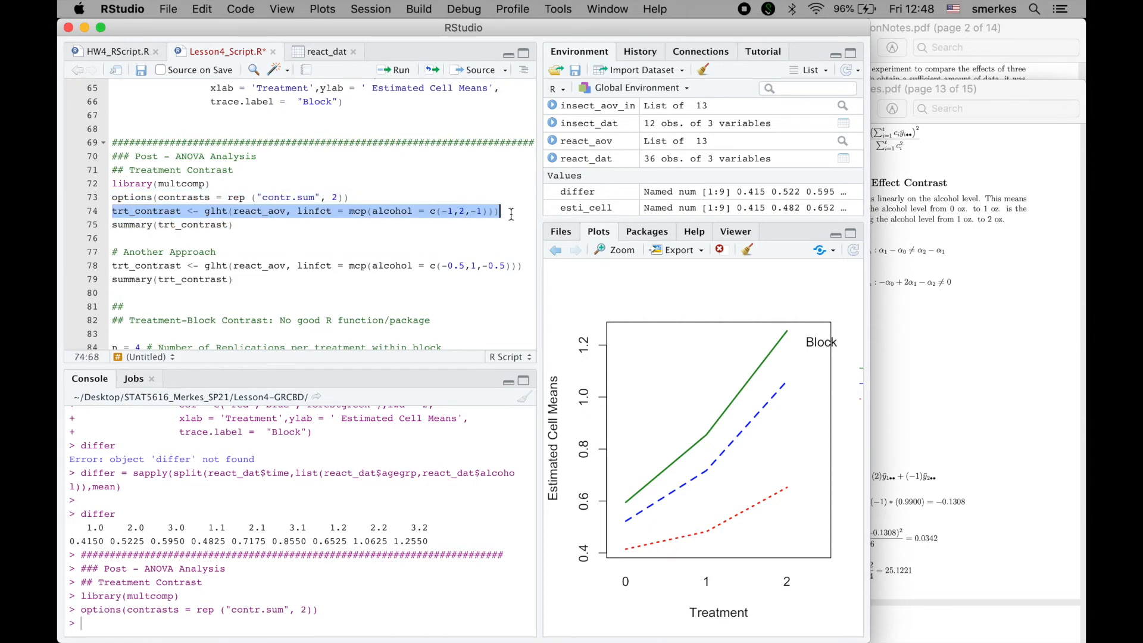
left_click(443, 211)
double_click(462, 212)
left_click_drag(482, 211, 470, 211)
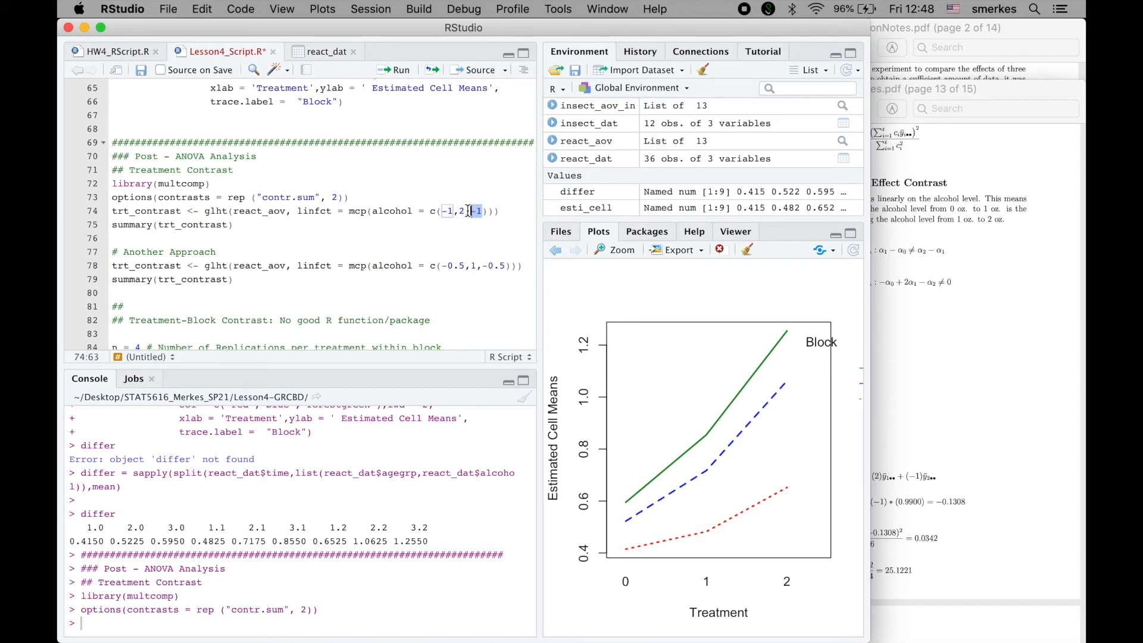
left_click(981, 333)
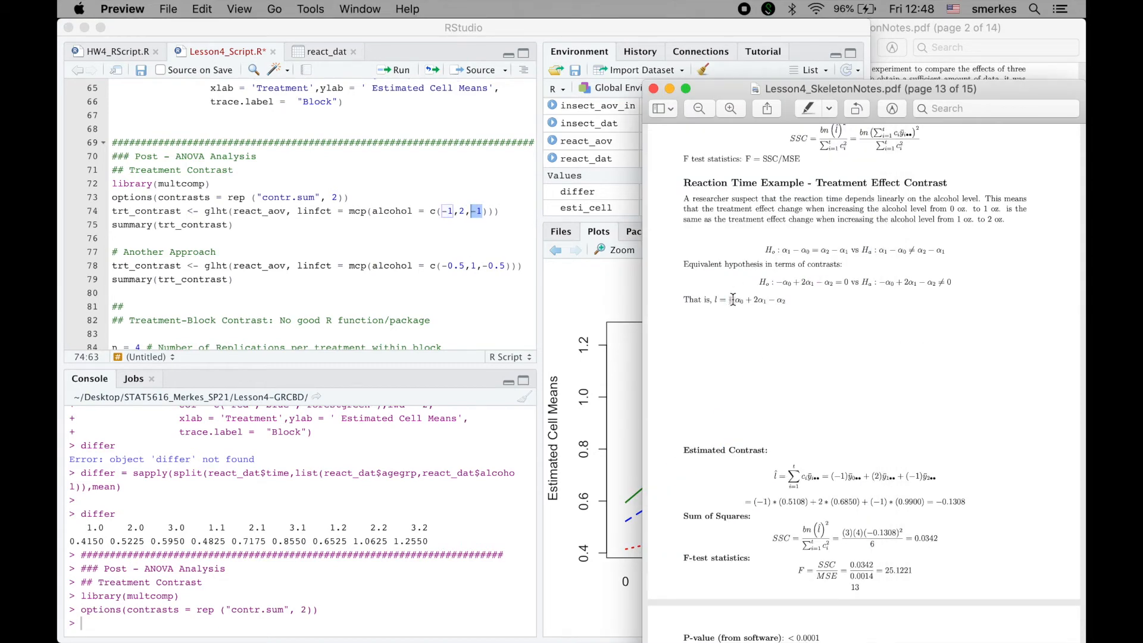
Run the glht treatment contrast with c(-1,2,-1) and its summary, and check the model fit, t value and p-value.
left_click(407, 211)
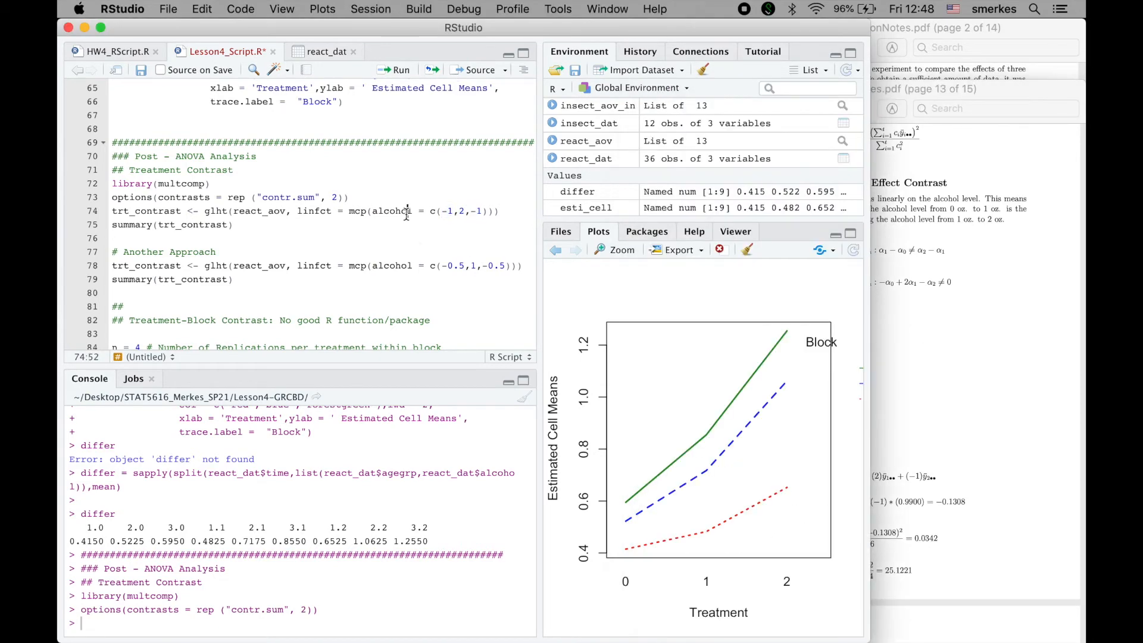
key("super+Return")
key("super+Return")
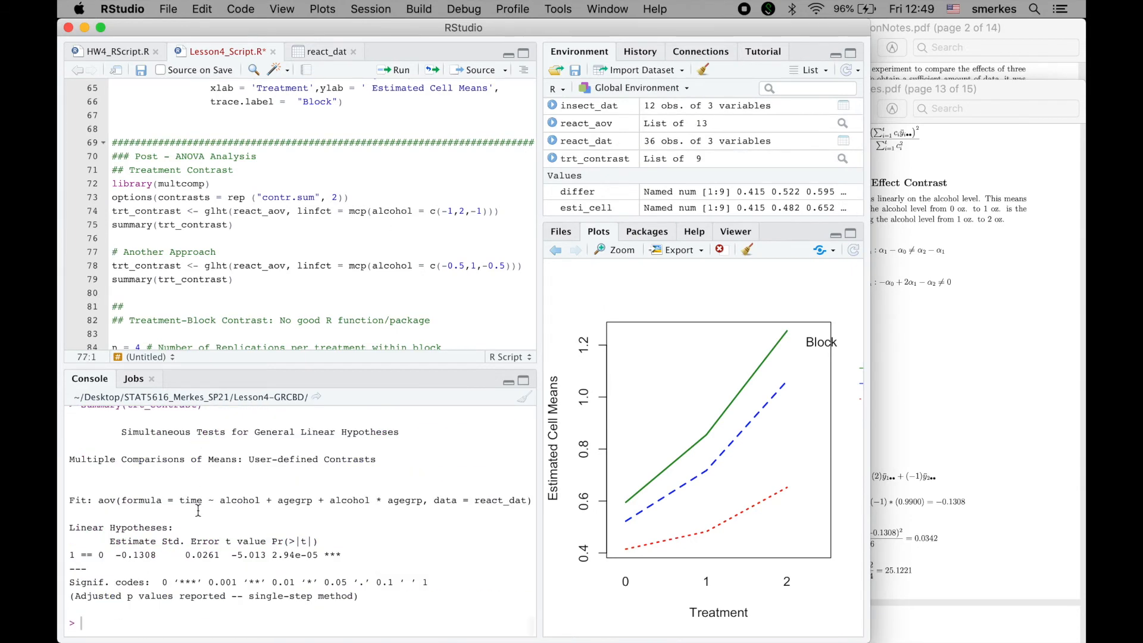
scroll(198, 511, "up", 5)
left_click_drag(70, 502, 497, 528)
left_click_drag(236, 554, 325, 557)
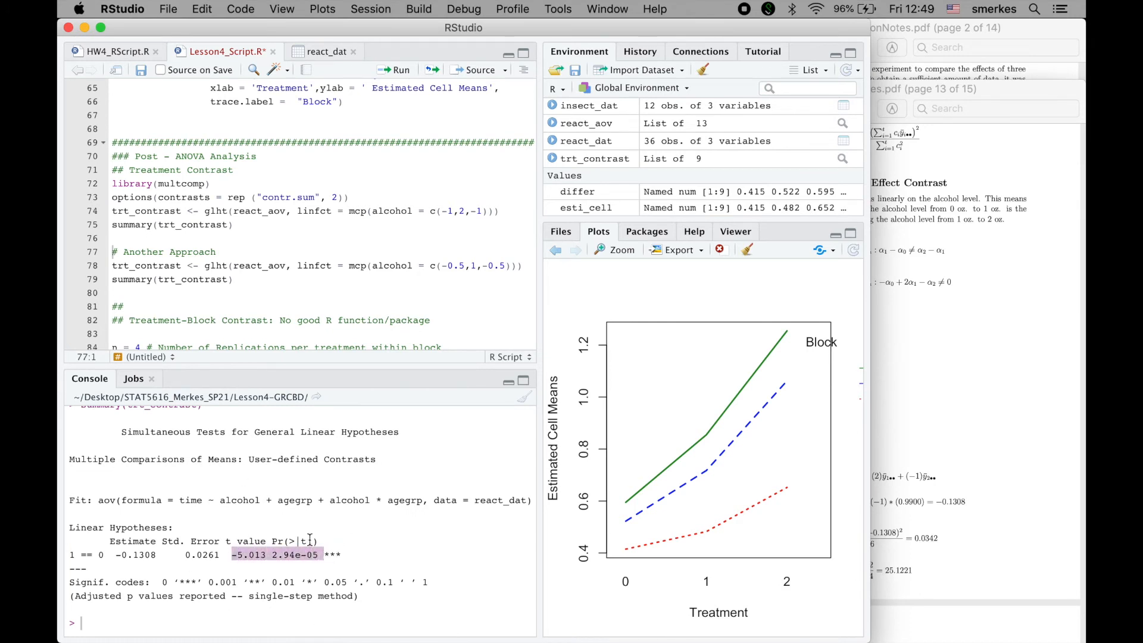
Append ":: JMP Users" to the "Another Approach" comment.
left_click(234, 253)
type("::")
type(" IMP")
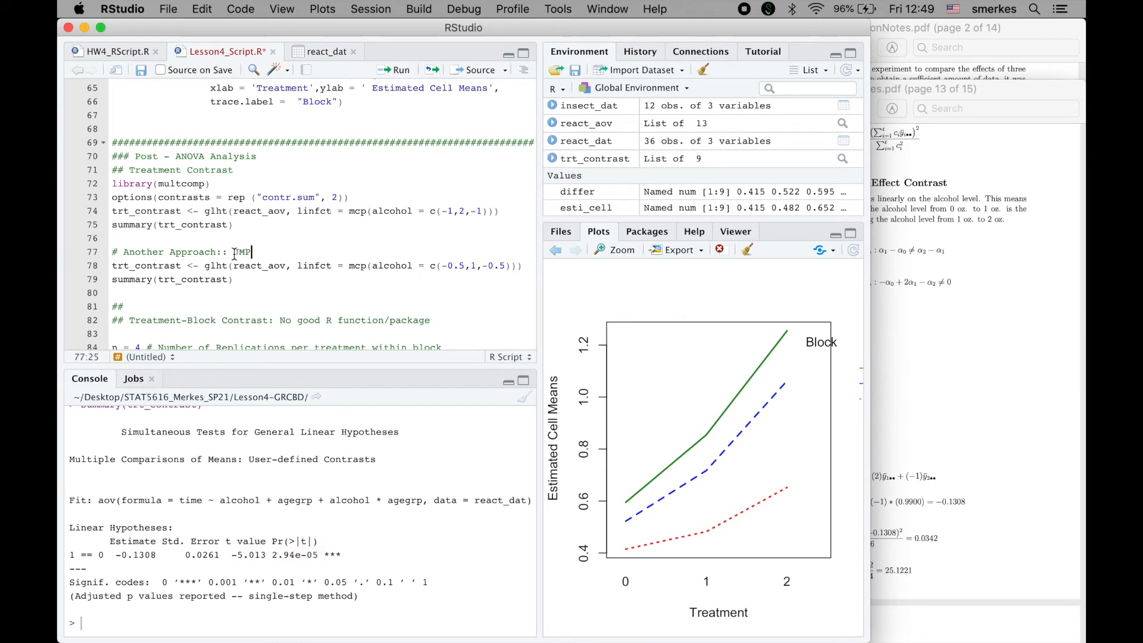
type(" Users")
Compare the two contrast coefficient vectors, and run the glht call with c(-0.5,1,-0.5) and its summary.
scroll(411, 271, "down", 2)
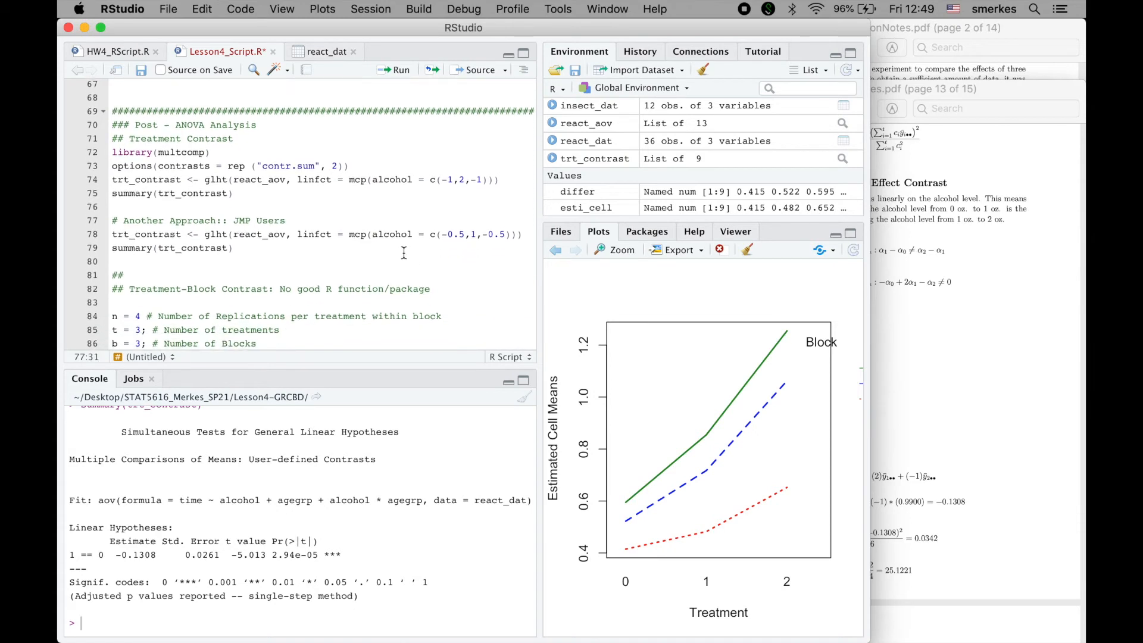
left_click_drag(429, 236, 510, 235)
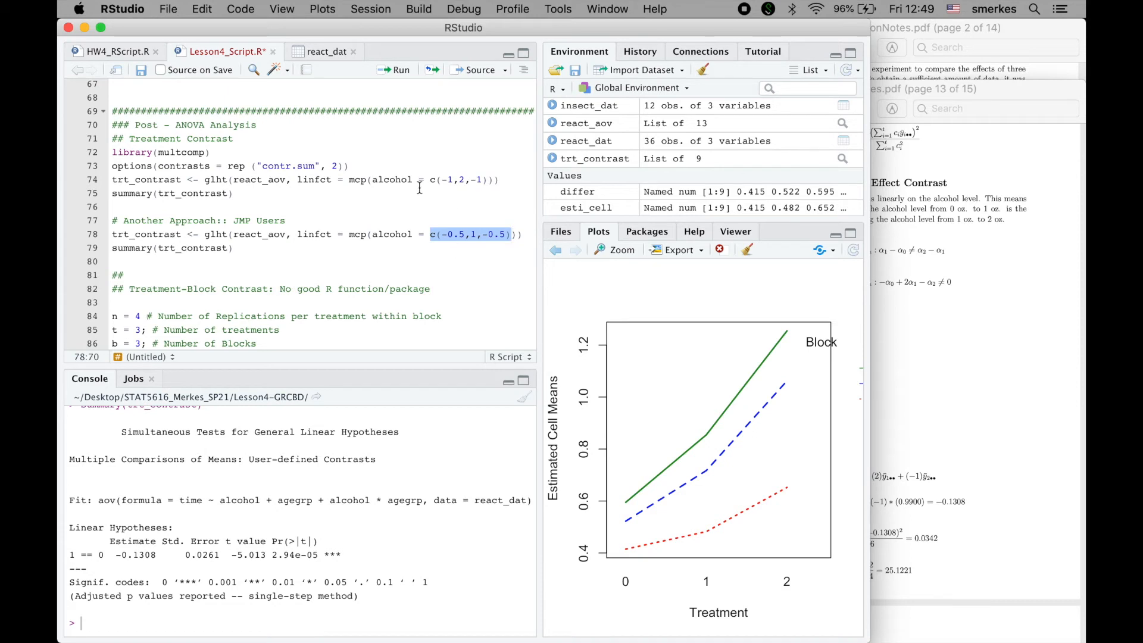
left_click_drag(429, 180, 490, 184)
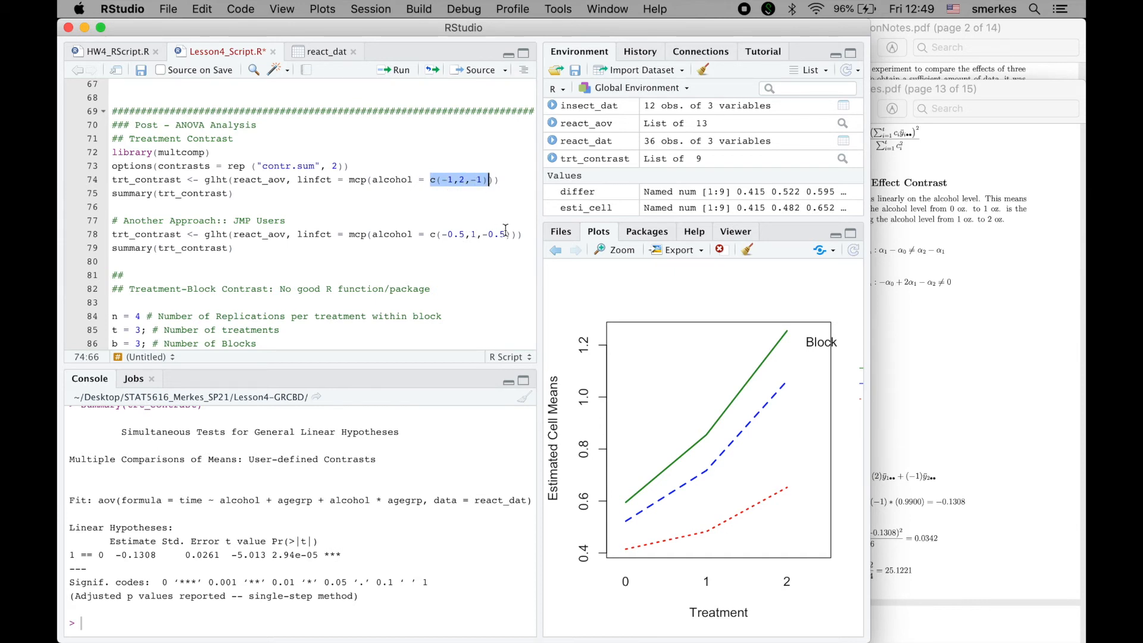
left_click(278, 235)
key("super+Return")
key("super+Return")
Enlarge the console and compare the estimates and standard errors of the two treatment contrast summaries.
left_click_drag(249, 362, 259, 132)
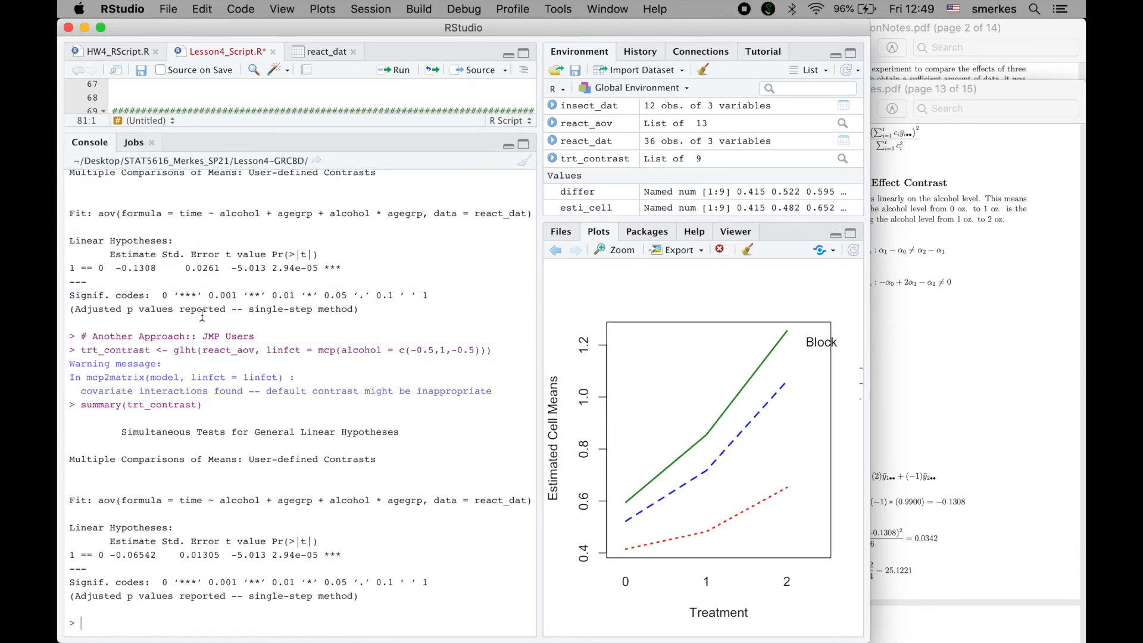
left_click_drag(110, 554, 213, 555)
left_click_drag(116, 268, 218, 267)
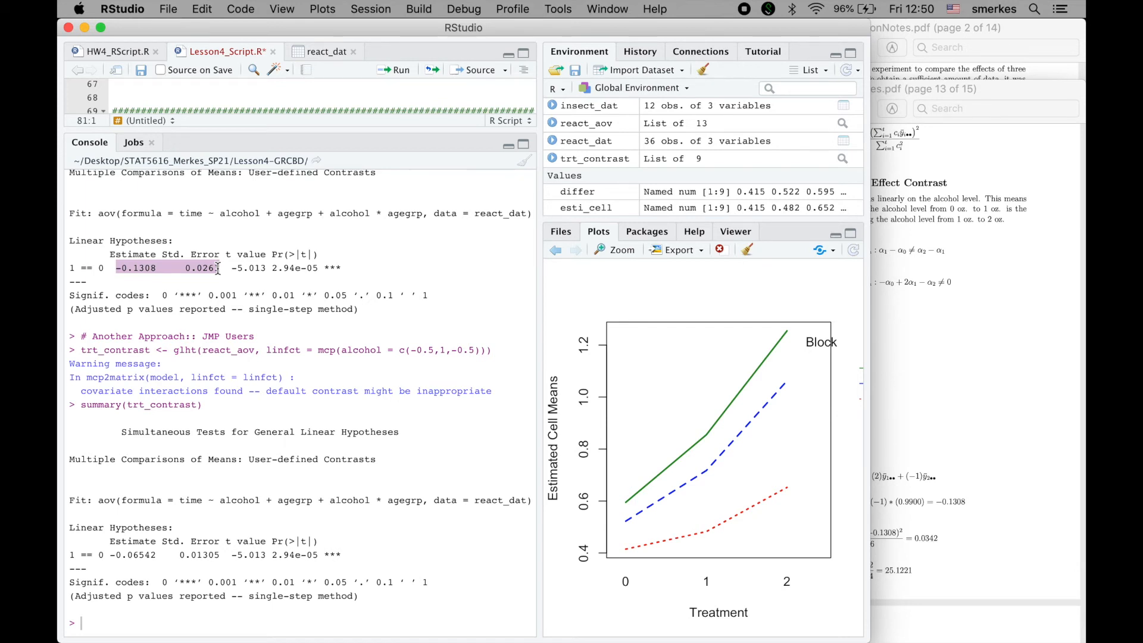
Compare the t values and p-values of the two treatment contrast summaries, and enlarge the script editor again.
left_click_drag(218, 268, 220, 268)
left_click_drag(232, 555, 321, 555)
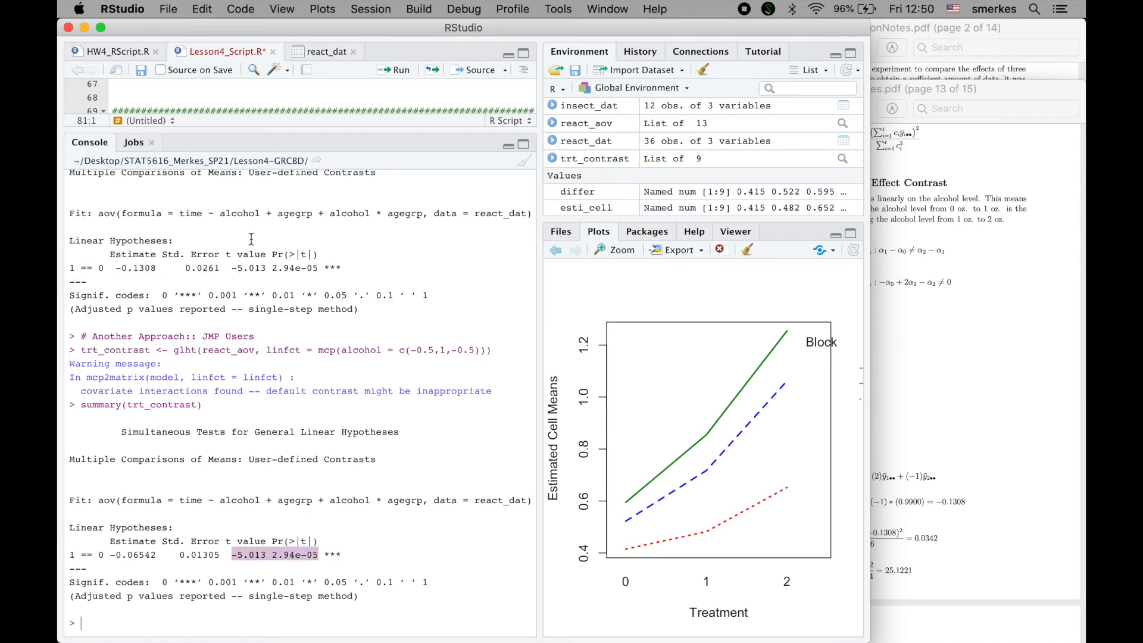
left_click_drag(233, 268, 320, 268)
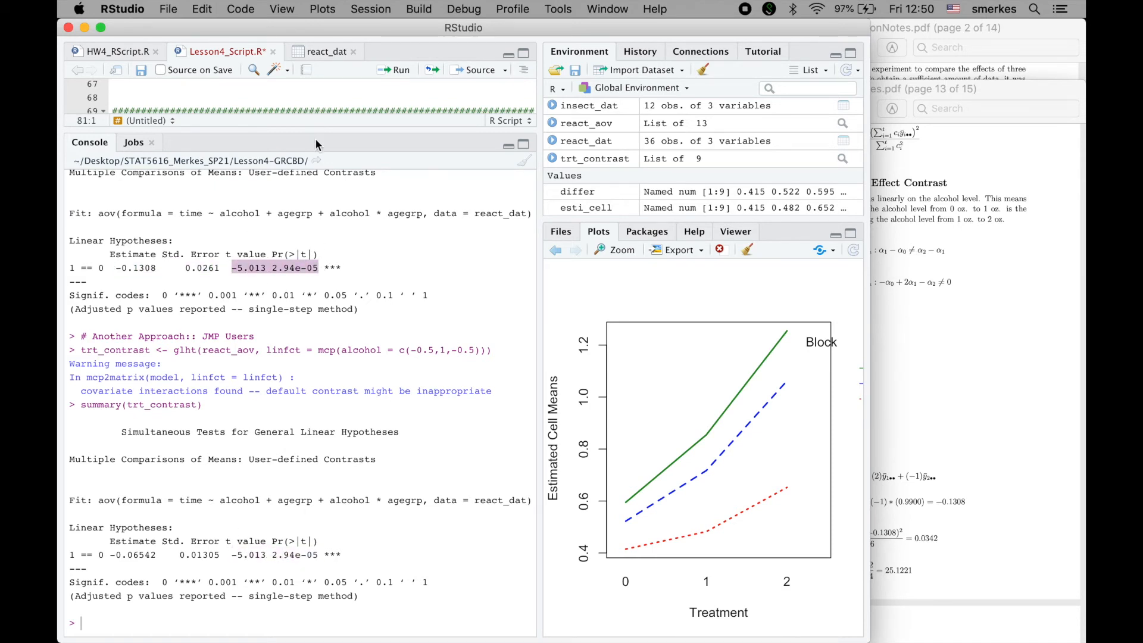
left_click_drag(316, 133, 317, 380)
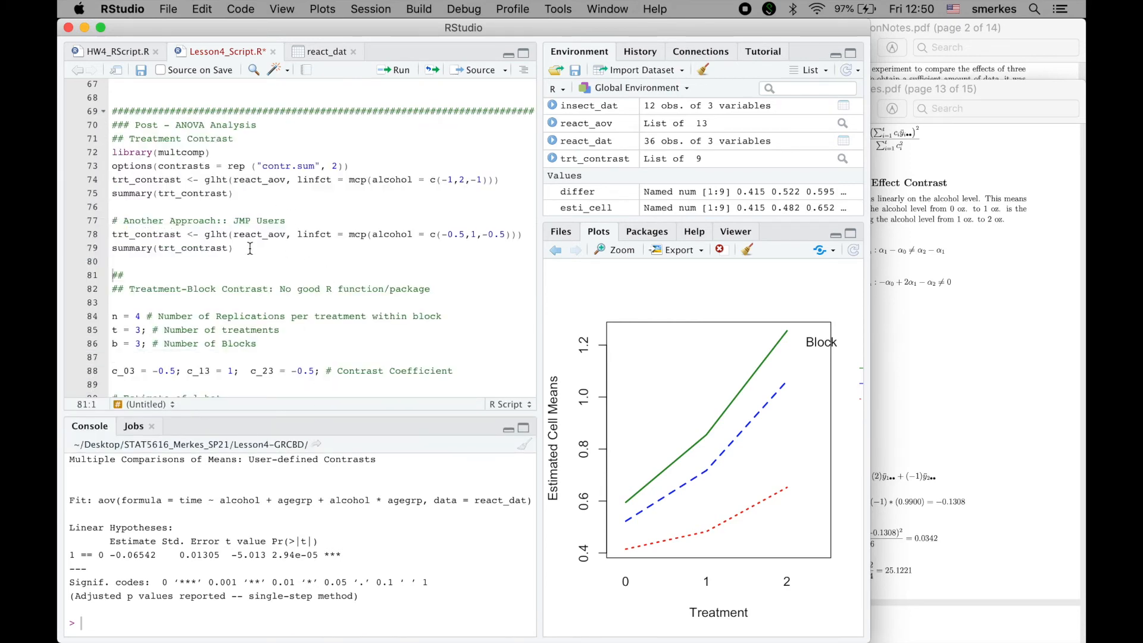
Switch to Lesson4_SkeletonNotes.pdf in Preview and look through the treatment effect contrast example and the main effect plot page.
left_click(930, 366)
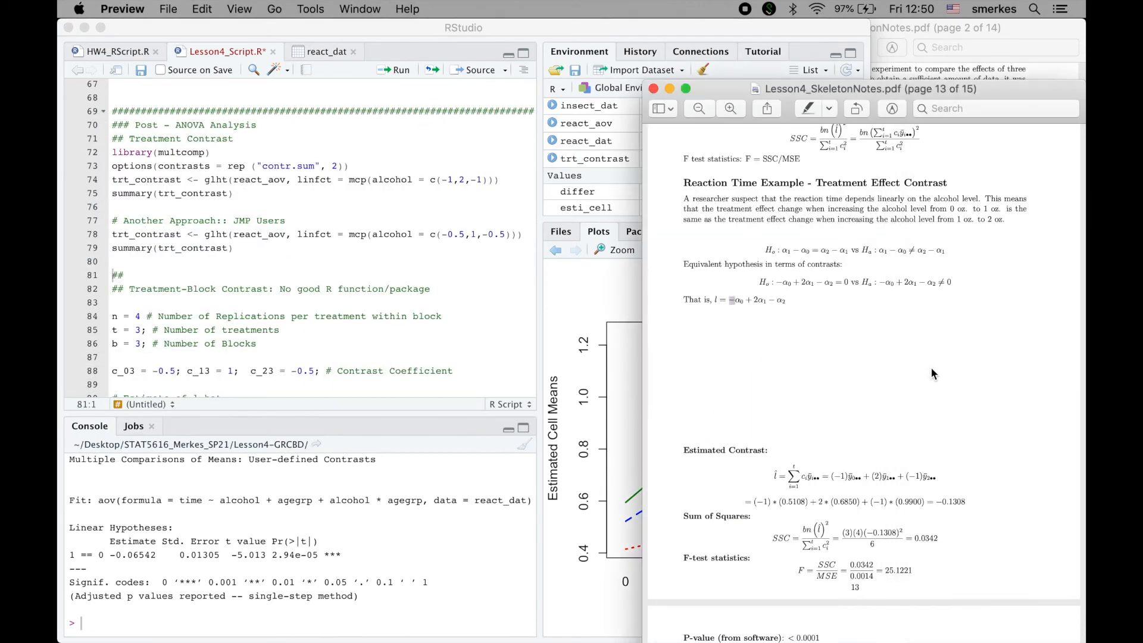
scroll(867, 378, "down", 10)
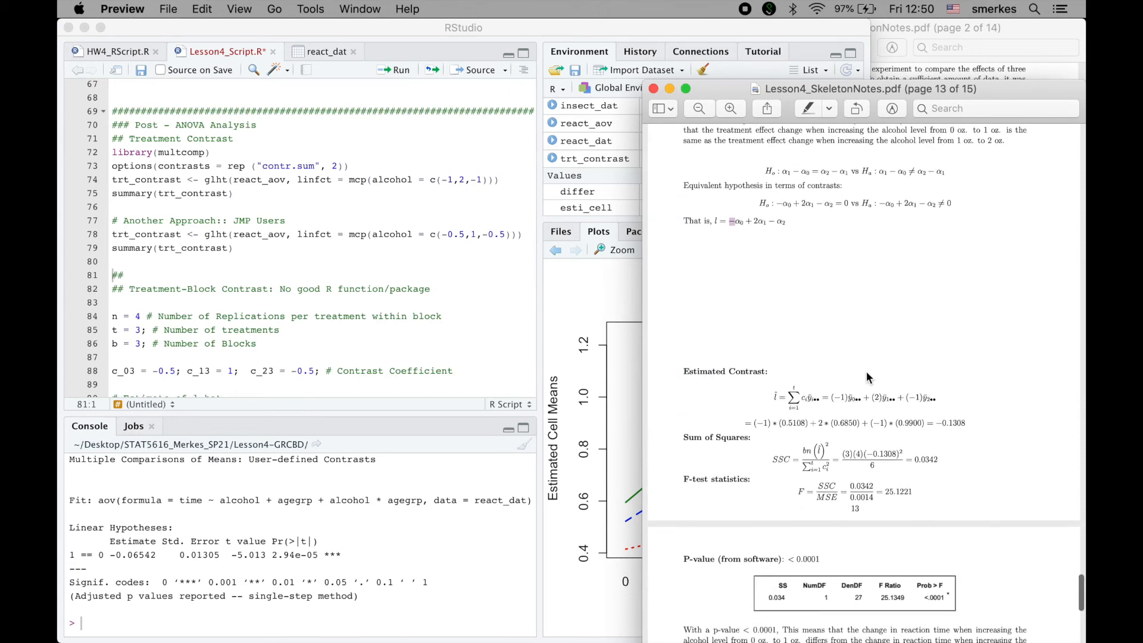
scroll(868, 377, "down", 3)
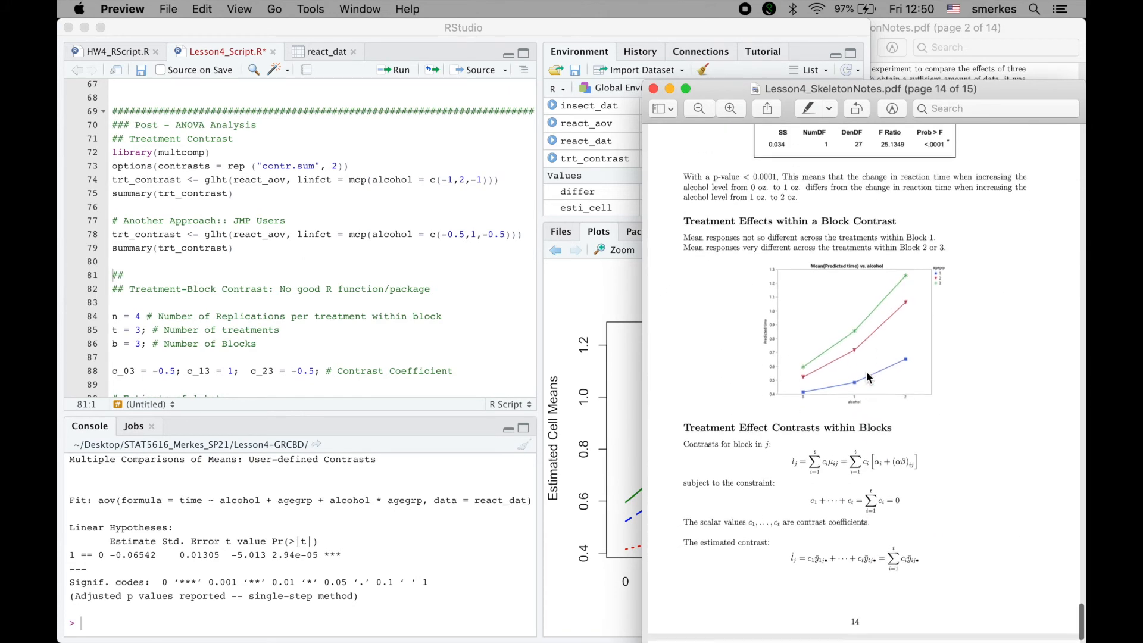
scroll(813, 282, "down", 2)
left_click_drag(689, 182, 845, 190)
scroll(846, 229, "up", 15)
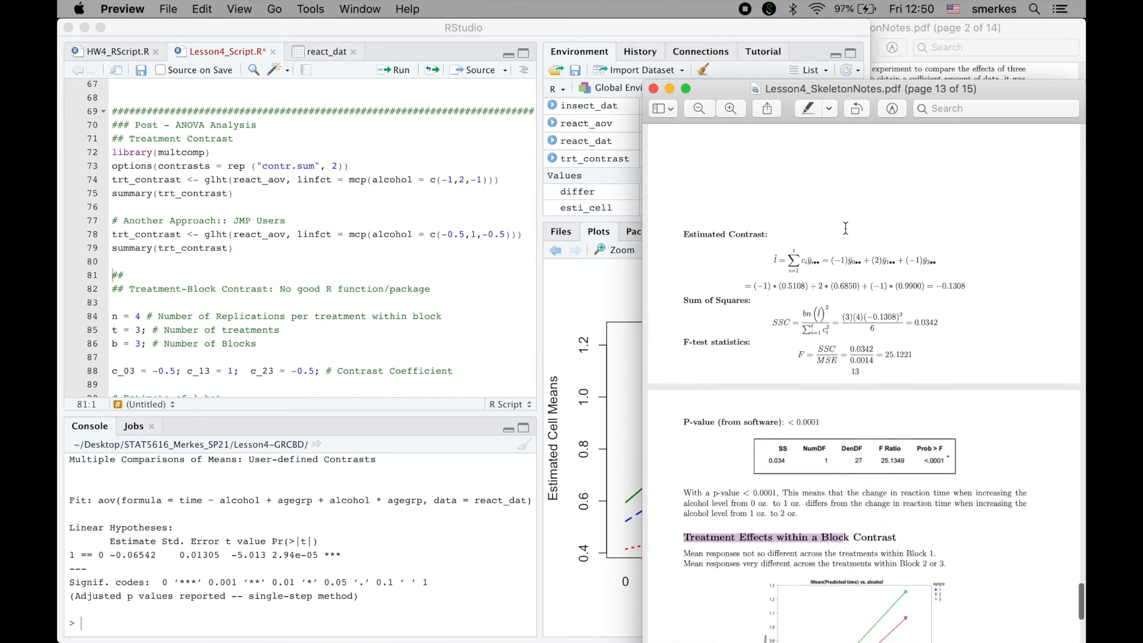
scroll(845, 230, "up", 10)
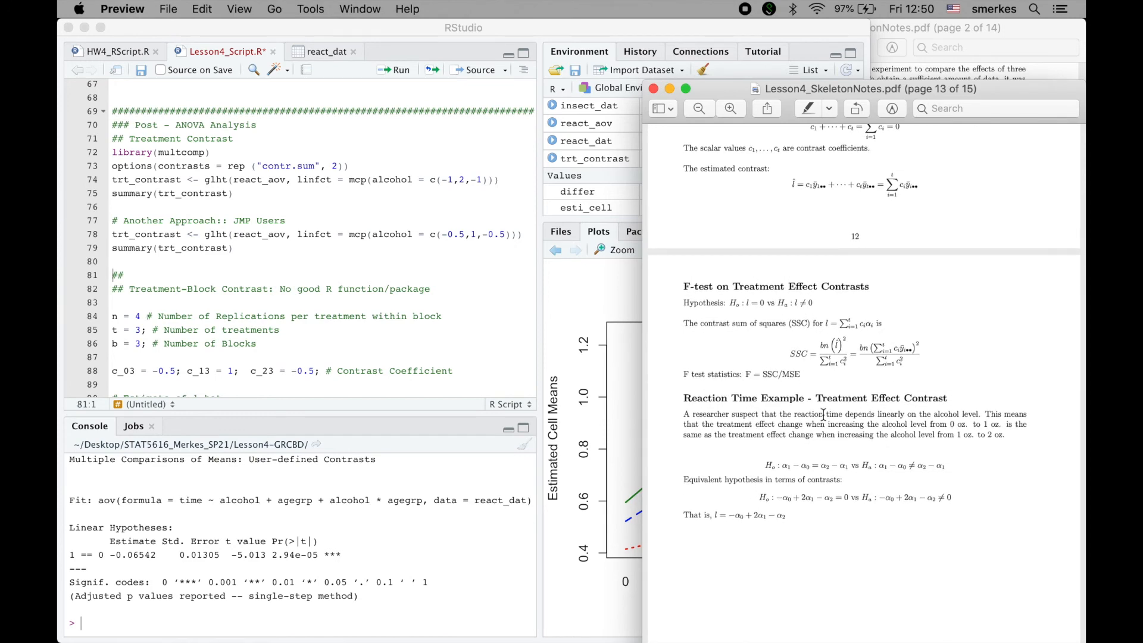
scroll(823, 414, "up", 20)
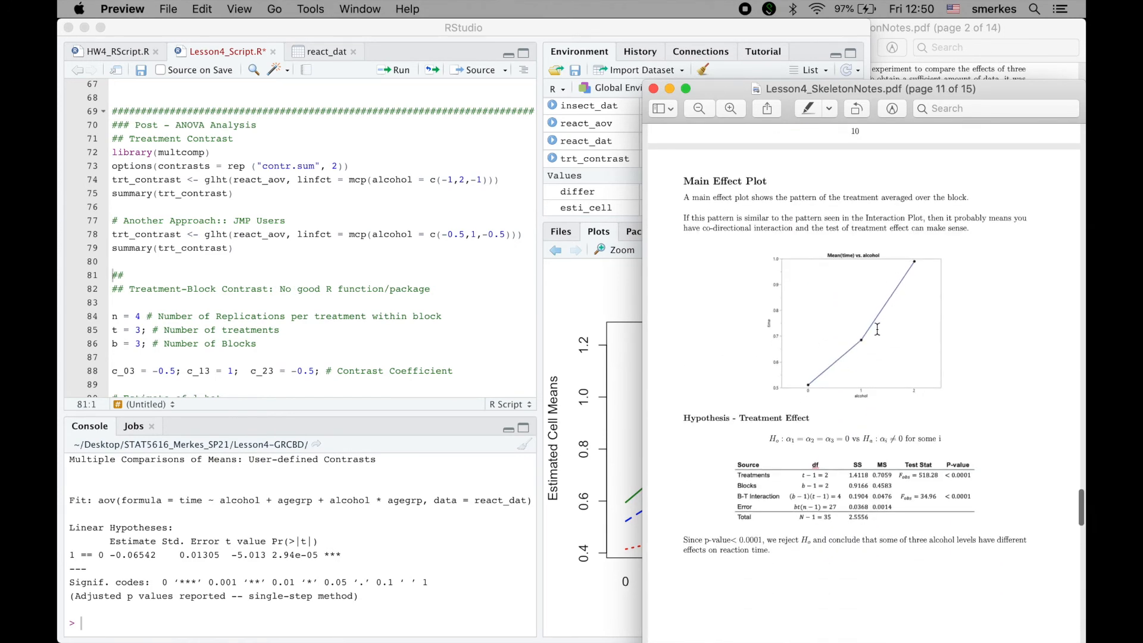
scroll(827, 374, "down", 20)
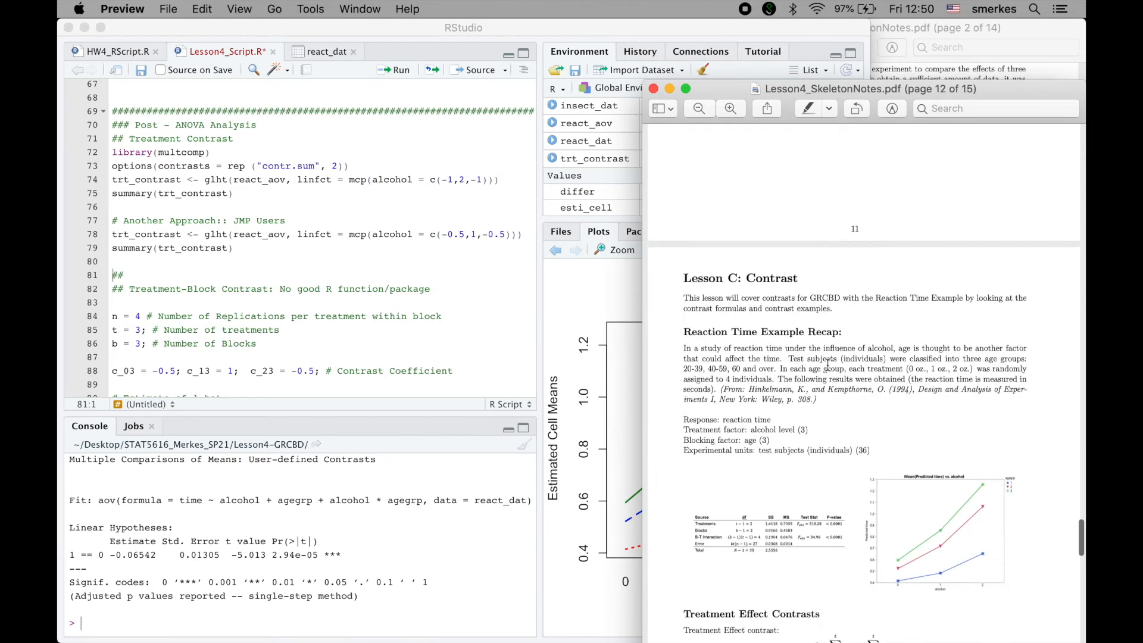
Read the notes on treatment effect contrasts within blocks, including the interaction plot and the F-test formulas on page 15.
scroll(828, 364, "down", 15)
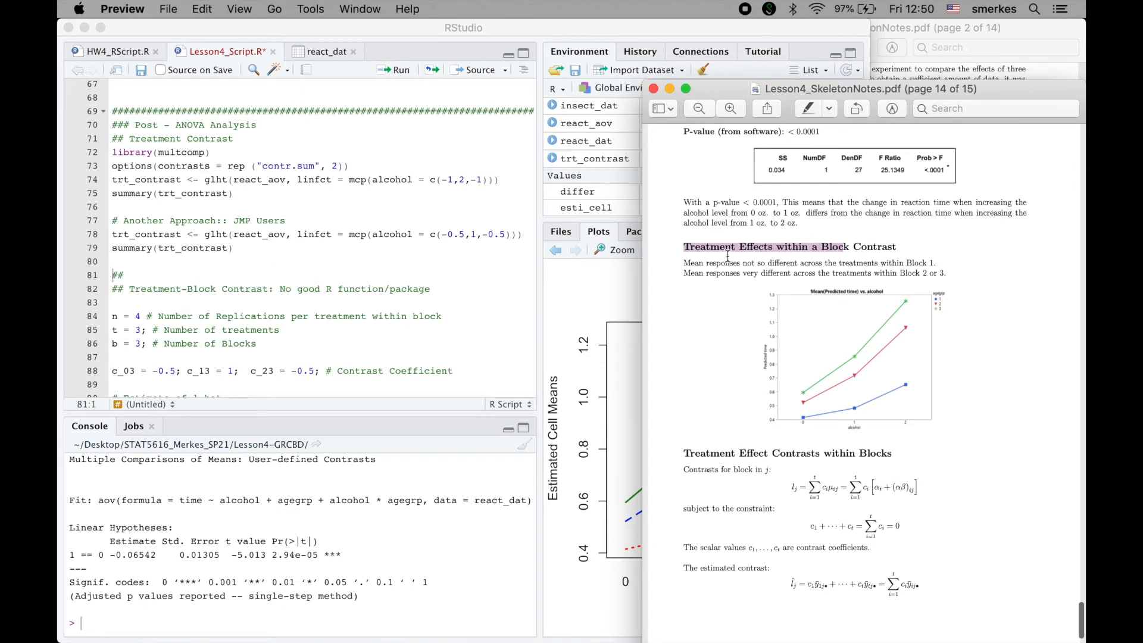
scroll(705, 238, "down", 2)
left_click(687, 223)
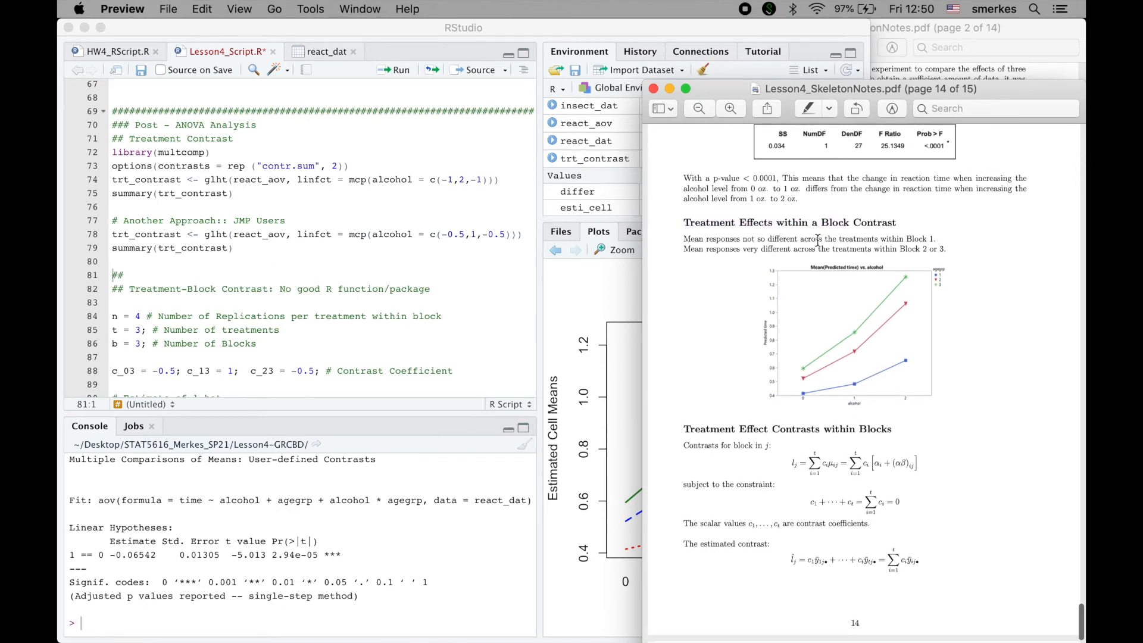
scroll(821, 263, "down", 2)
scroll(838, 274, "down", 1)
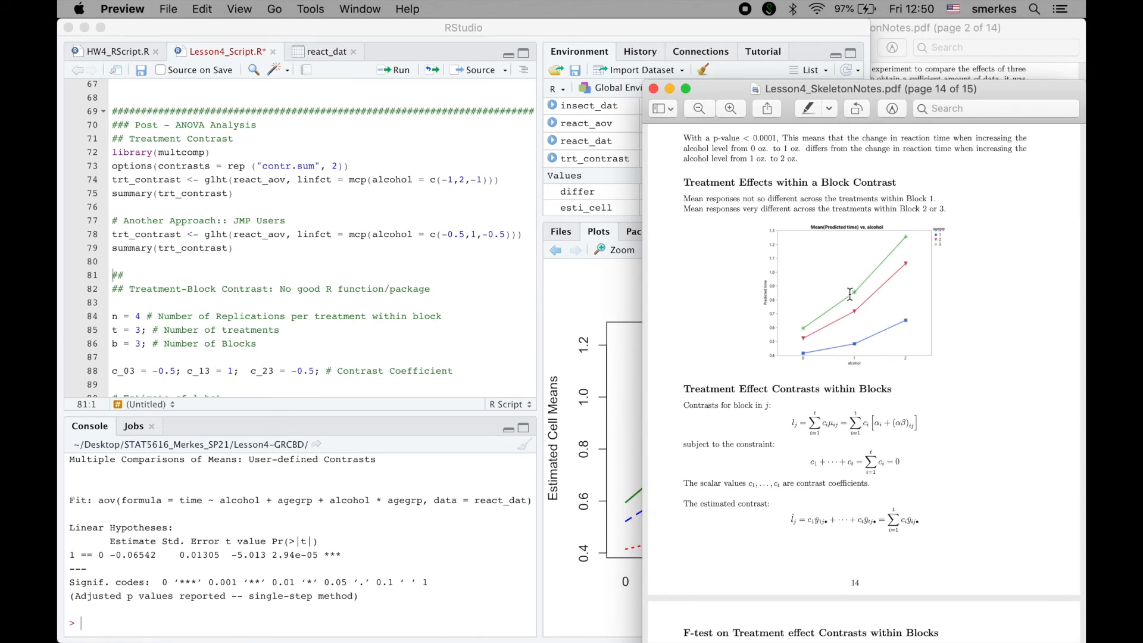
scroll(850, 294, "down", 10)
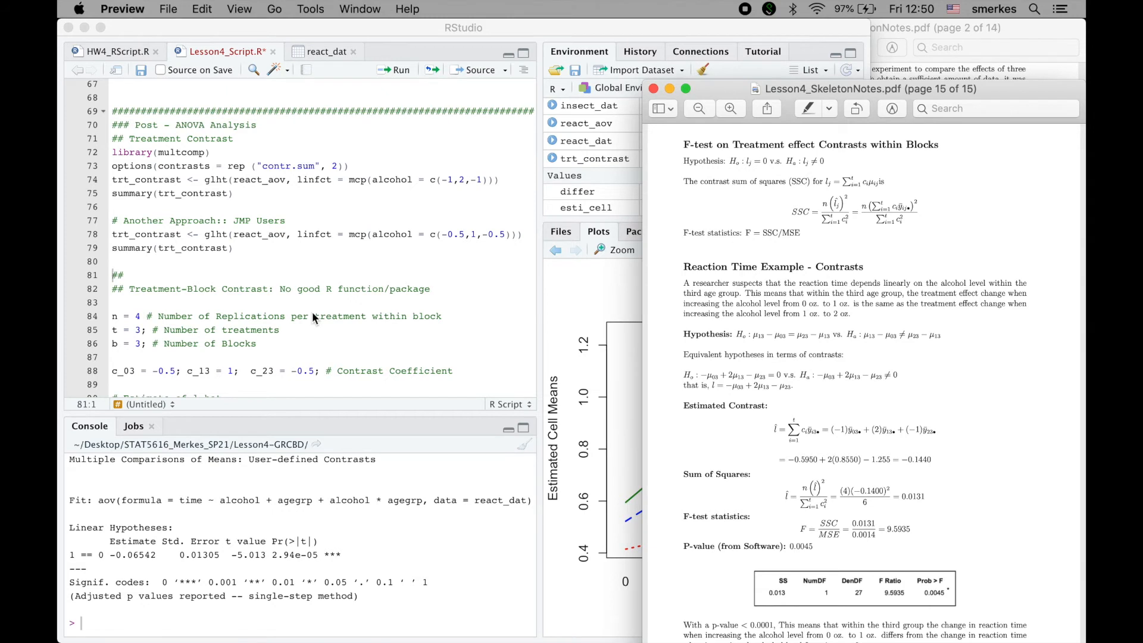
In the Treatment-Block Contrast section of the R script, run the assignments n = 4, t = 3 and b = 3.
scroll(312, 313, "down", 3)
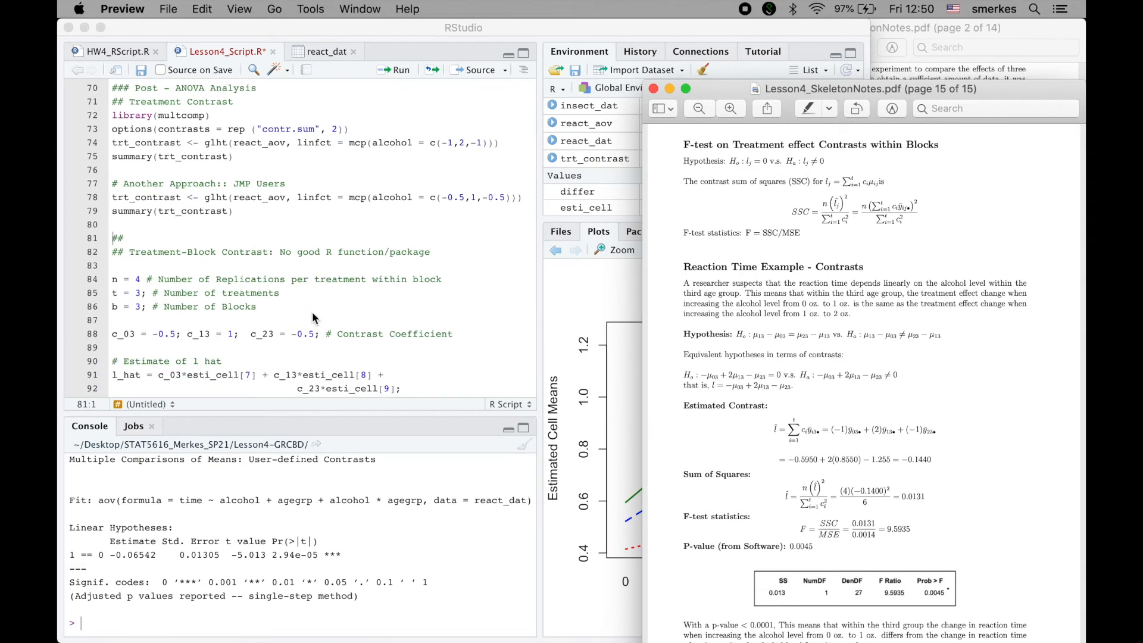
scroll(312, 318, "down", 11)
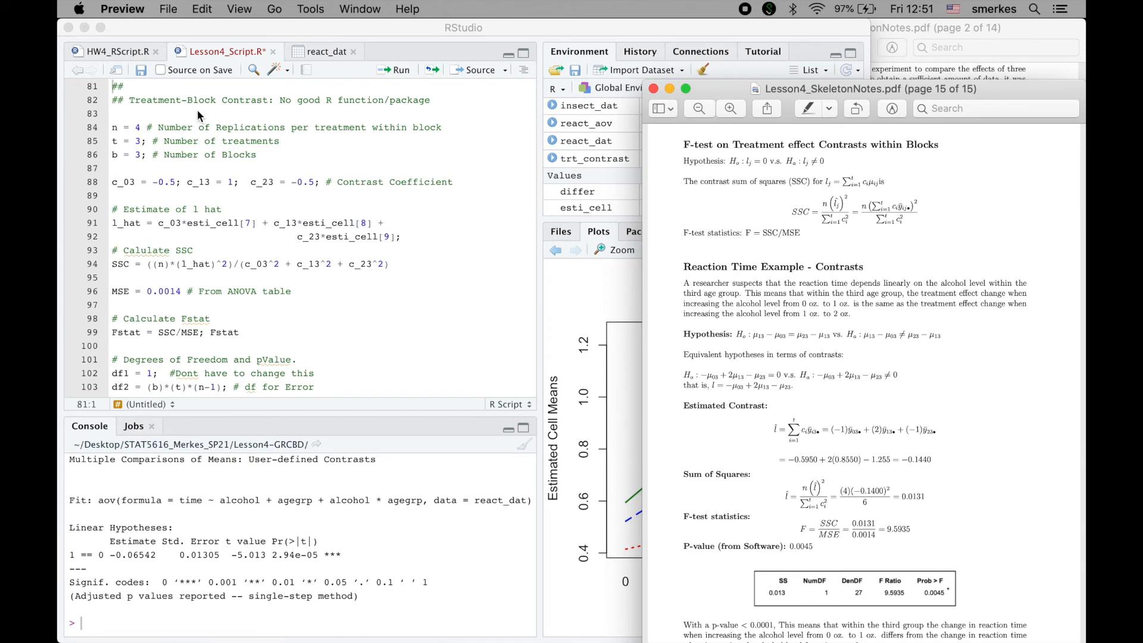
left_click(270, 137)
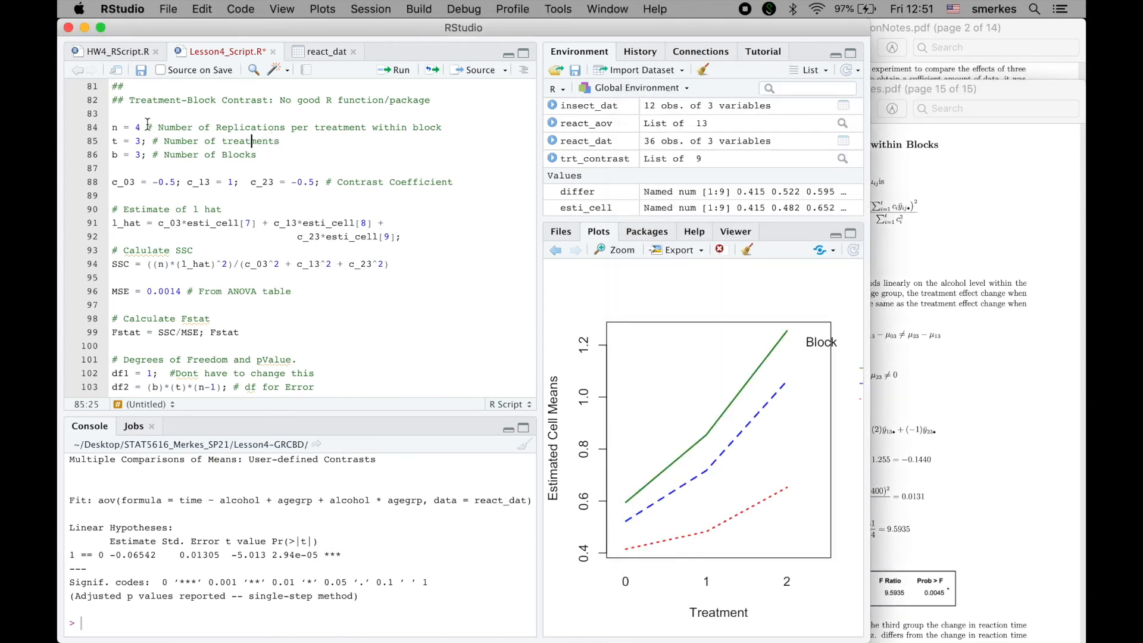
left_click_drag(113, 126, 280, 157)
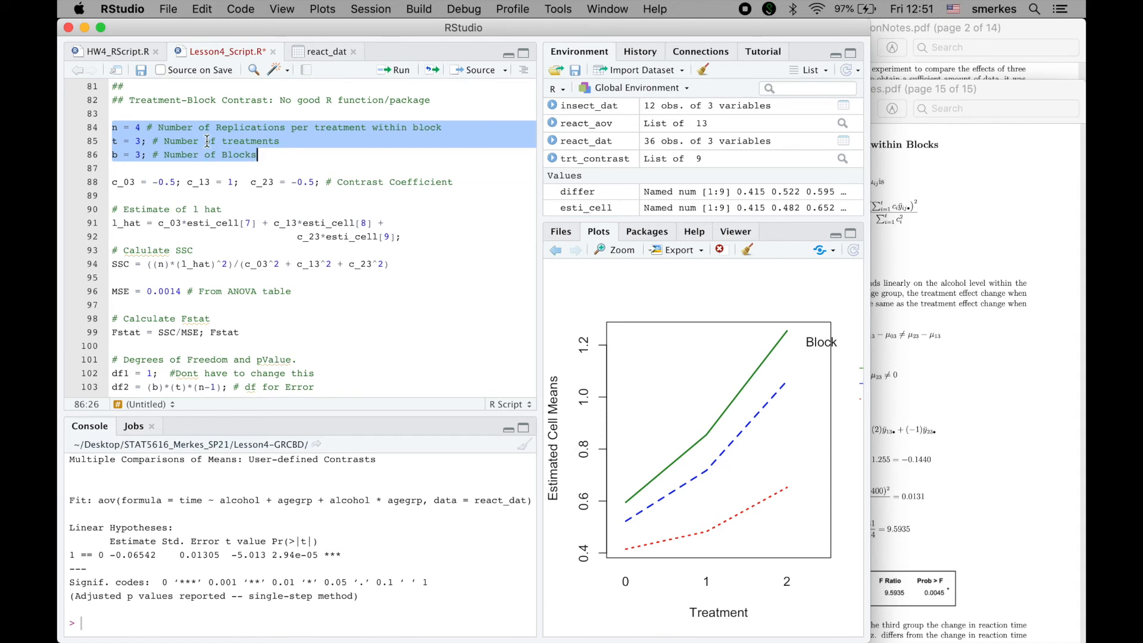
key("super+Return")
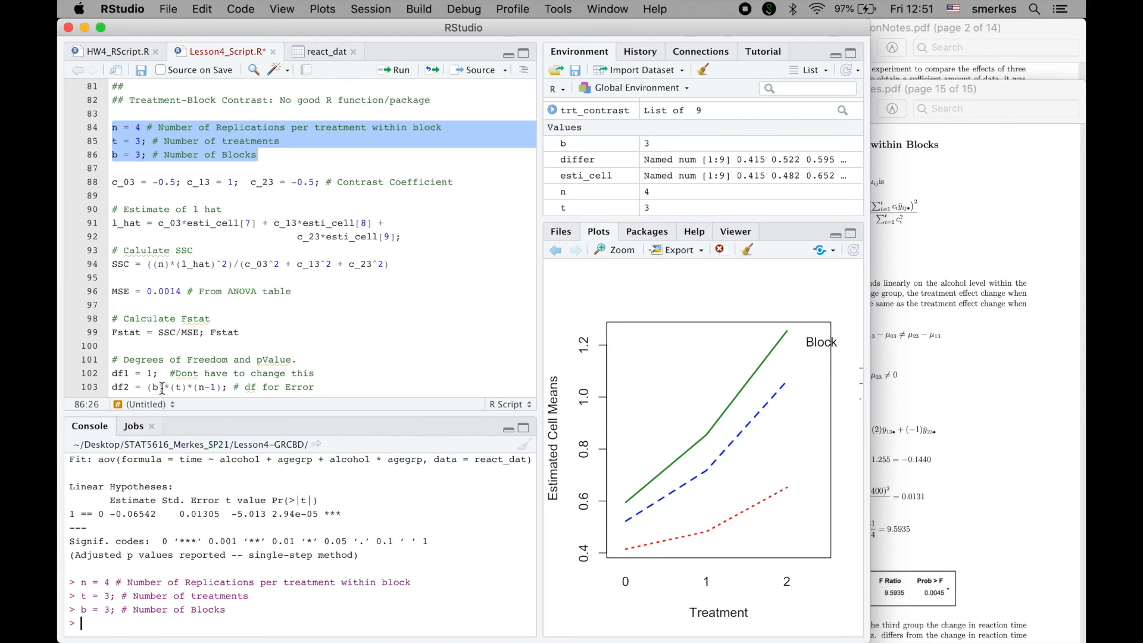
Split the contrast coefficient line so that c_03, c_13 and c_23 are each assigned on their own line.
left_click(186, 182)
key("Return")
left_click(176, 196)
key("Return")
left_click_drag(113, 183, 134, 182)
key("super+z")
left_click(128, 196)
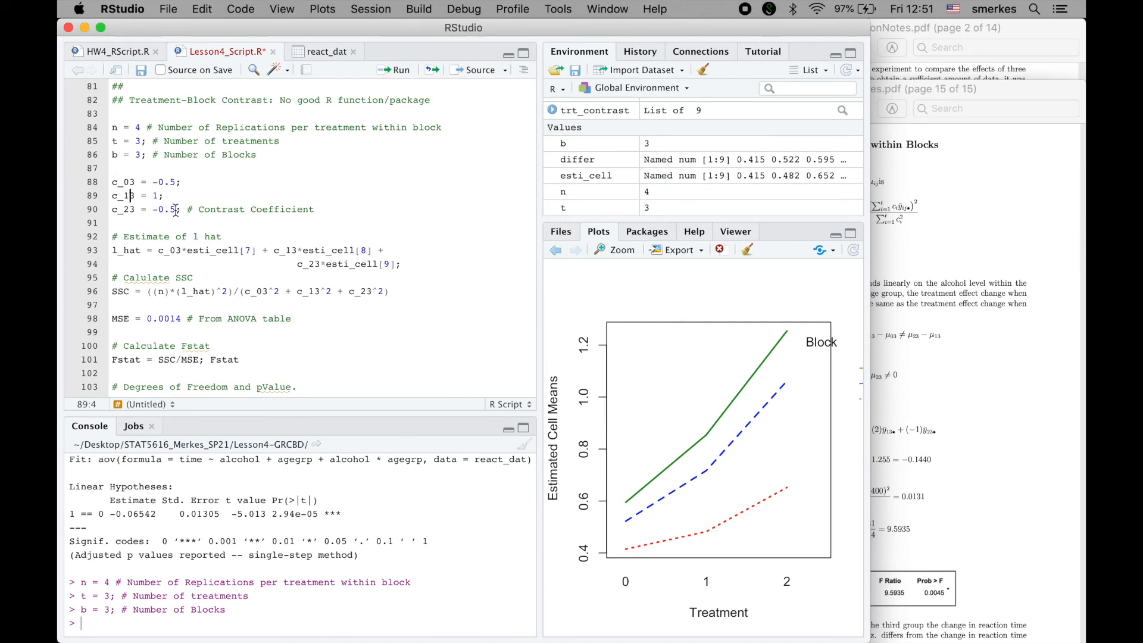
Compare the script's l_hat formula and its esti_cell indices 7, 8 and 9 with the estimated contrast in the PDF notes.
left_click(998, 398)
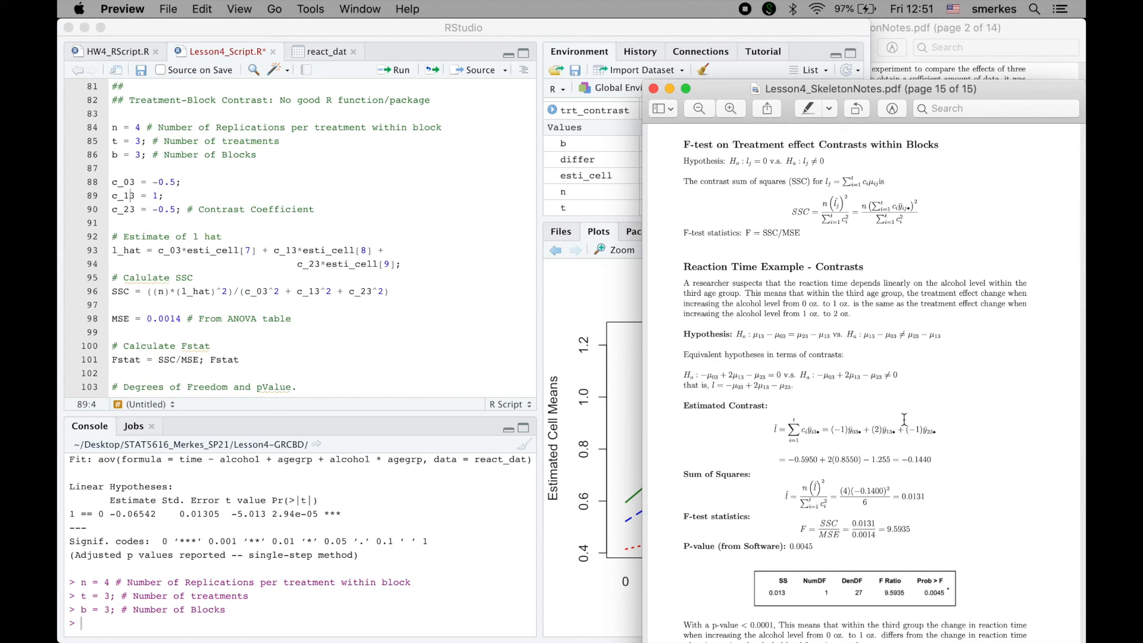
left_click(160, 269)
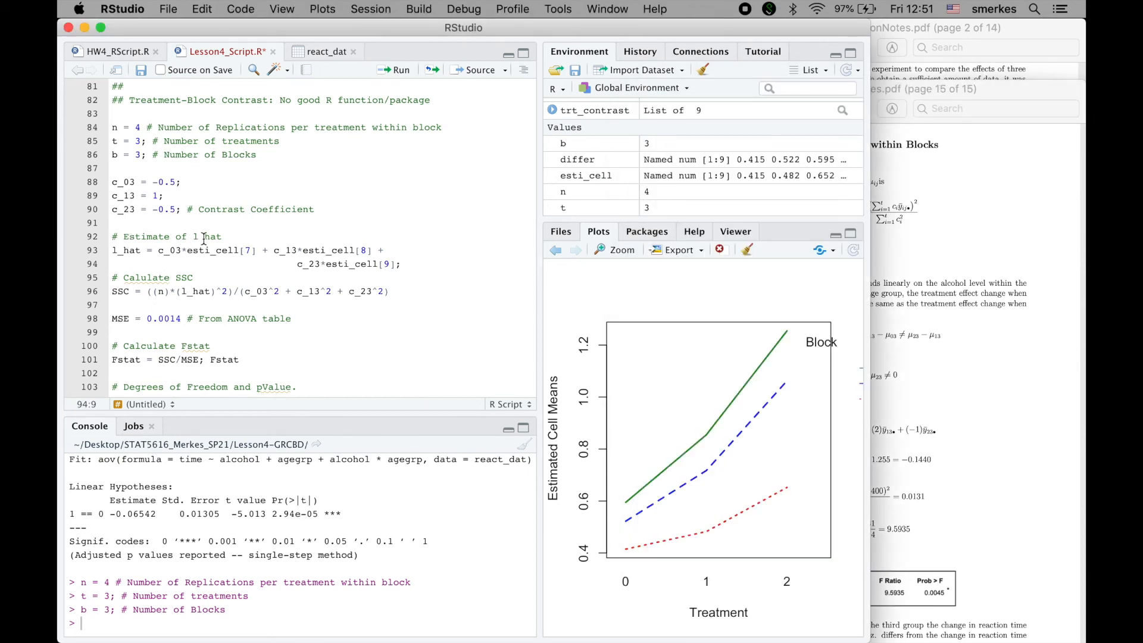
scroll(205, 238, "down", 2)
left_click(1017, 469)
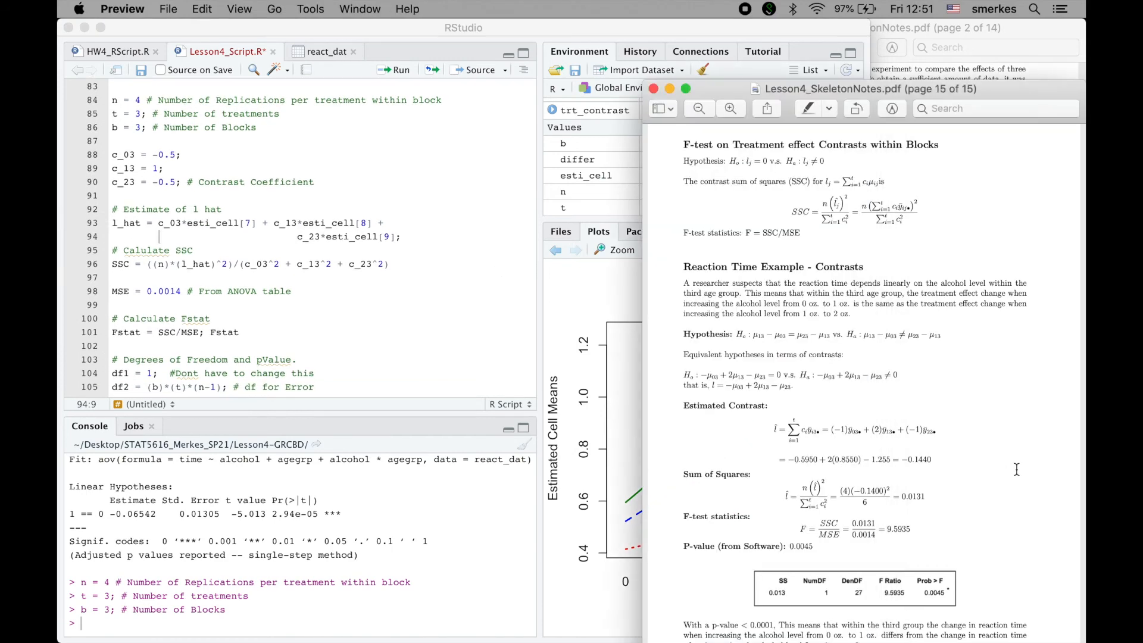
scroll(858, 434, "down", 3)
left_click(293, 223)
left_click_drag(188, 224, 241, 223)
left_click(255, 223)
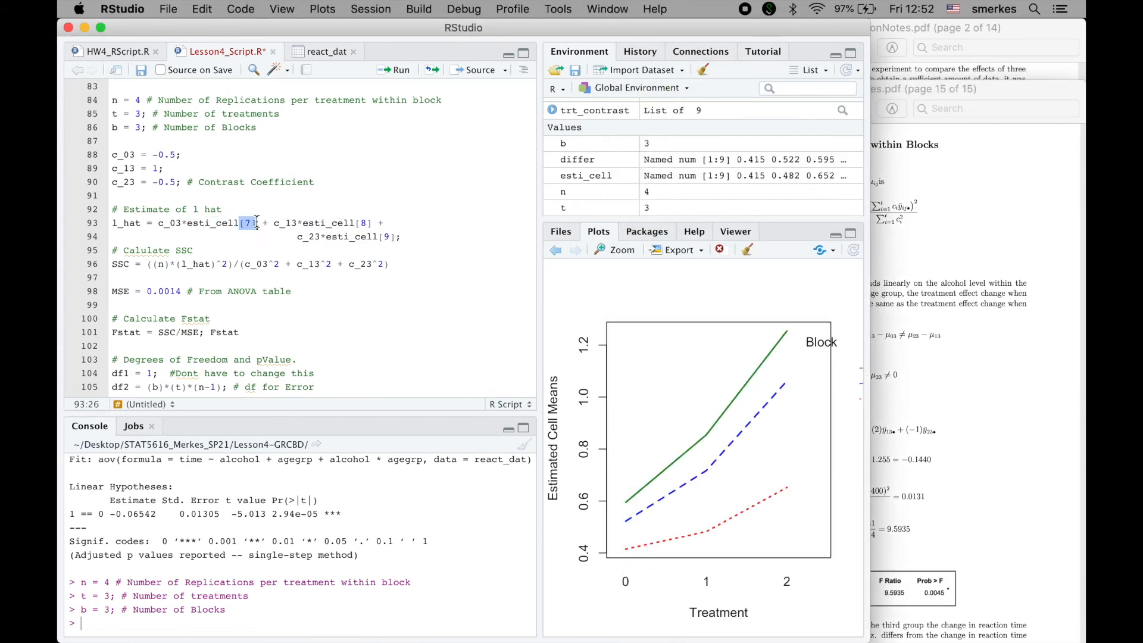
left_click_drag(349, 223, 368, 223)
left_click(382, 237)
Run esti_cell to print the estimated cell means, and match coefficient c_03 with cell 0.3.
left_click(192, 224)
left_click_drag(191, 223, 241, 224)
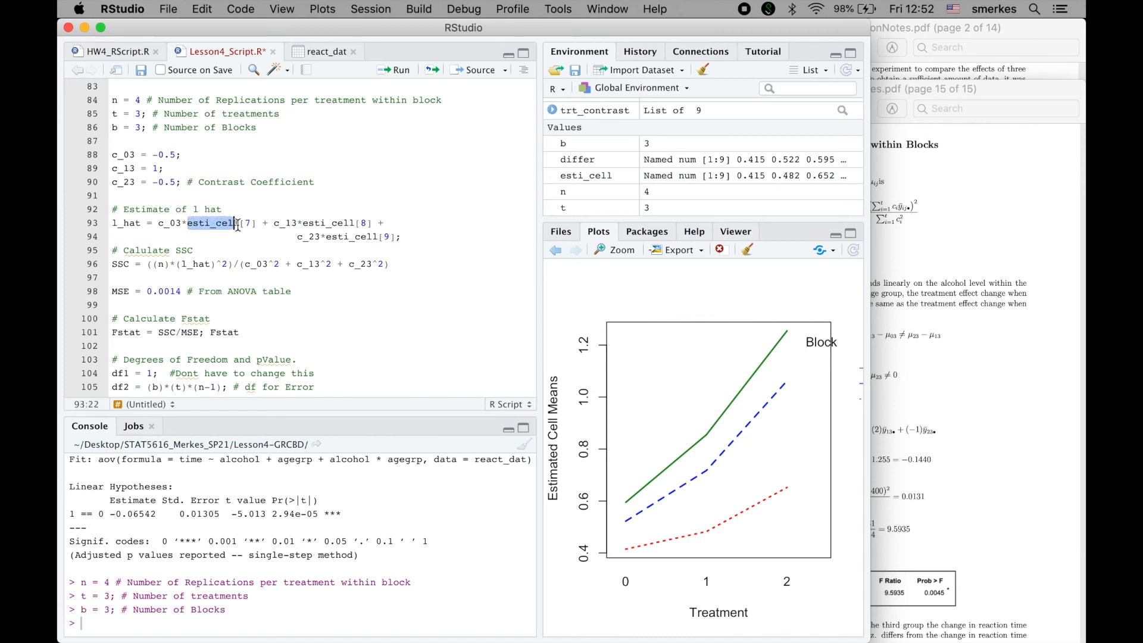
key("super+Return")
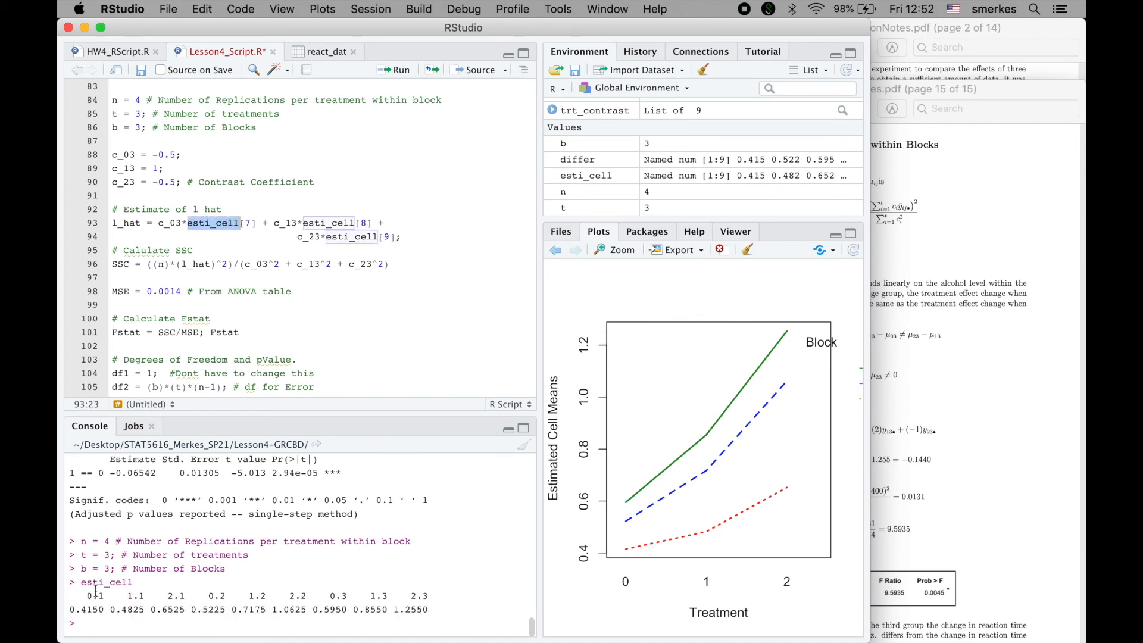
left_click_drag(82, 582, 156, 581)
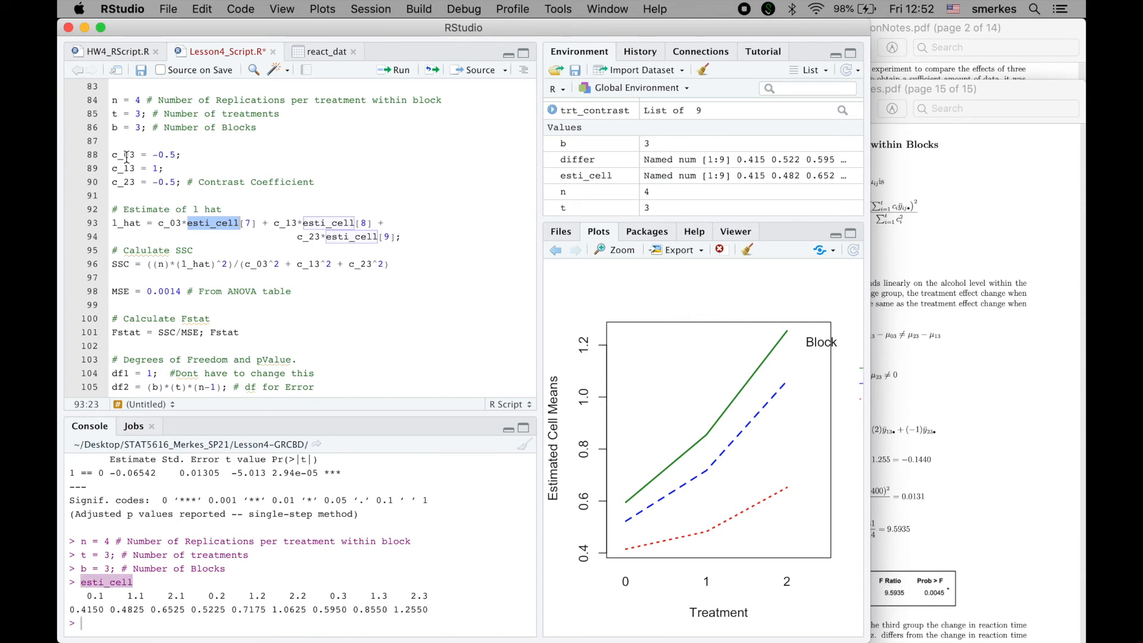
left_click_drag(124, 156, 136, 155)
left_click_drag(329, 595, 347, 596)
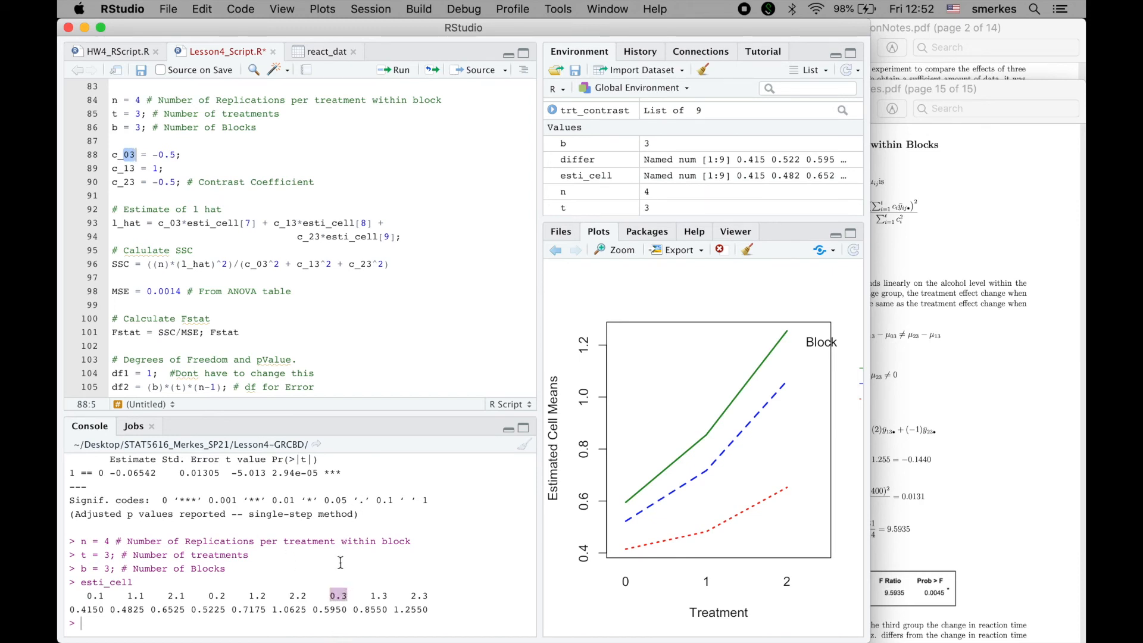
left_click(94, 594)
Run esti_cell[7] and check it against the 0.3 cell in the printed cell means.
left_click_drag(187, 224, 258, 228)
key("super+Return")
left_click_drag(313, 570, 347, 573)
left_click_drag(81, 598, 97, 597)
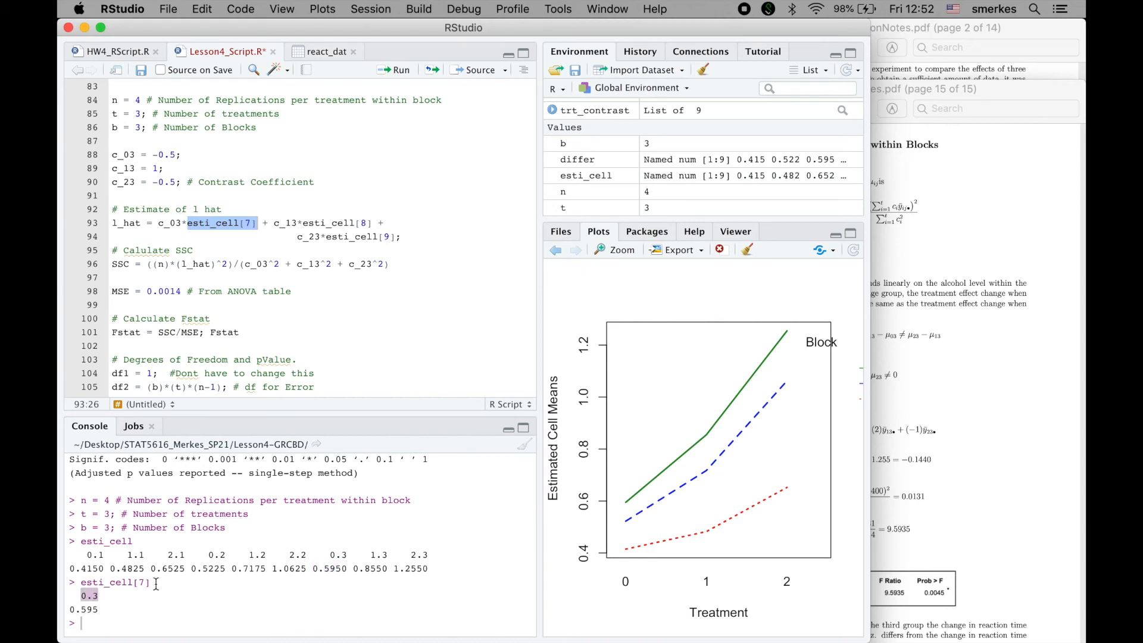
left_click(330, 555)
left_click_drag(330, 554, 349, 556)
Run esti_cell[8] to check the cell mean paired with c_13, and try running c_23*esti_cell[9].
left_click_drag(272, 222, 297, 222)
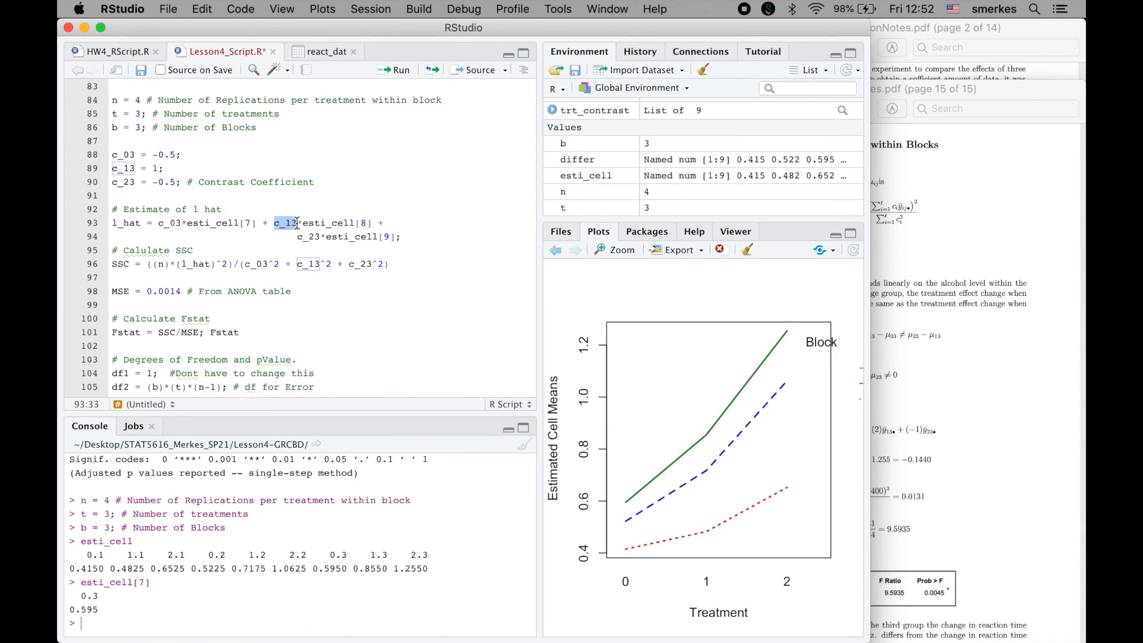
left_click_drag(303, 222, 372, 222)
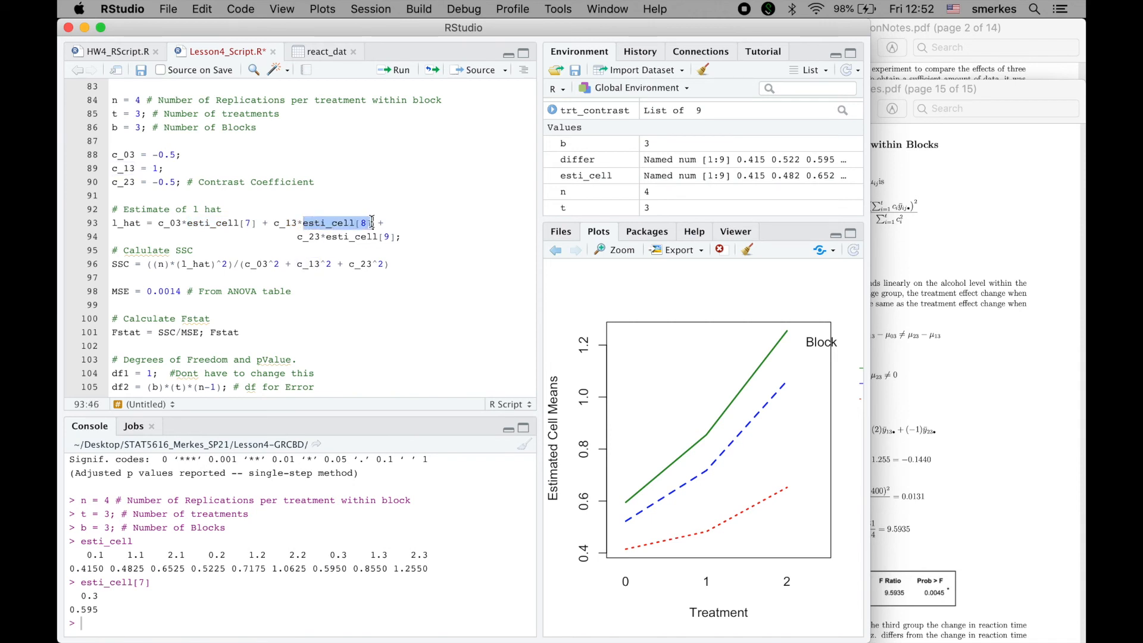
key("super+Return")
left_click_drag(358, 528, 392, 528)
left_click_drag(297, 236, 407, 237)
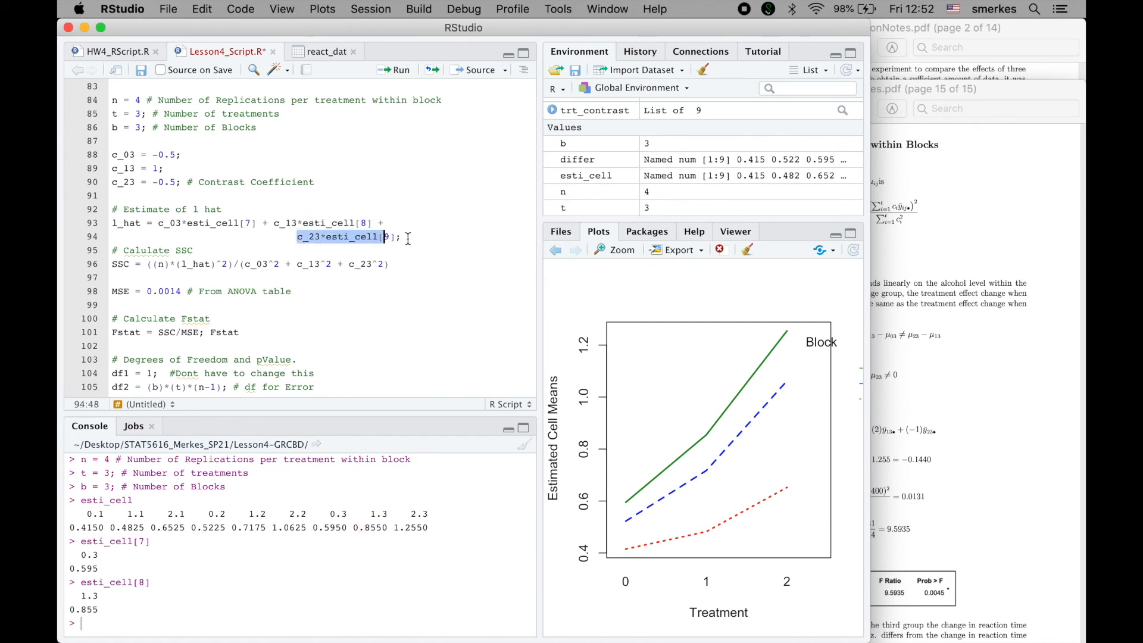
key("super+Return")
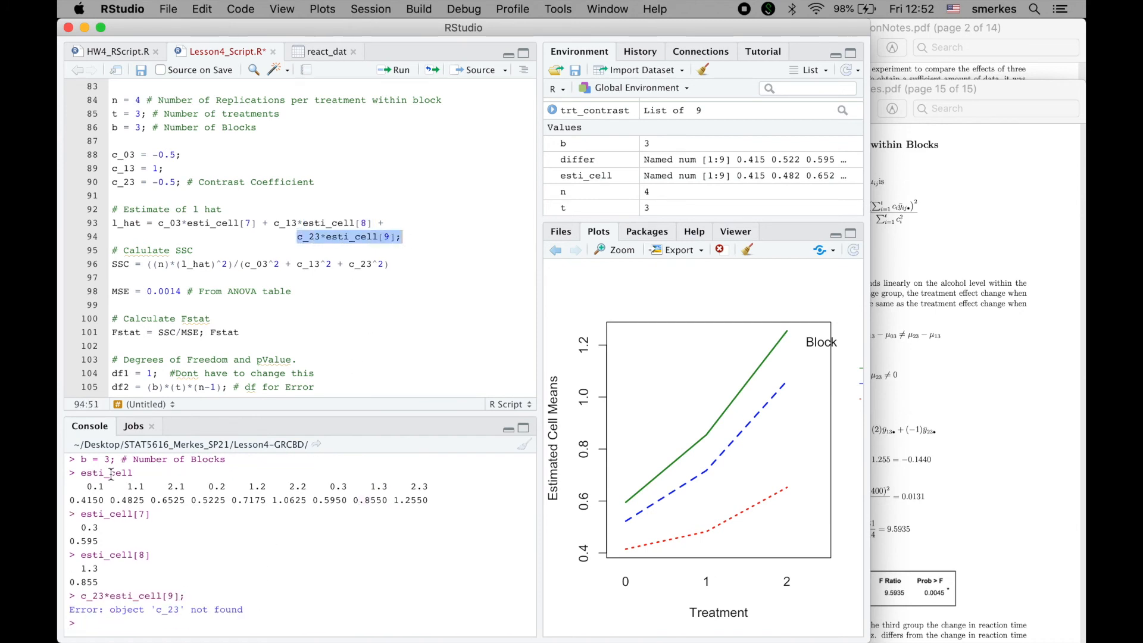
Run the contrast coefficient lines c_03 = -0.5, c_13 = 1 and c_23 = -0.5, plus the l_hat estimate.
left_click(111, 169)
left_click_drag(111, 154, 184, 181)
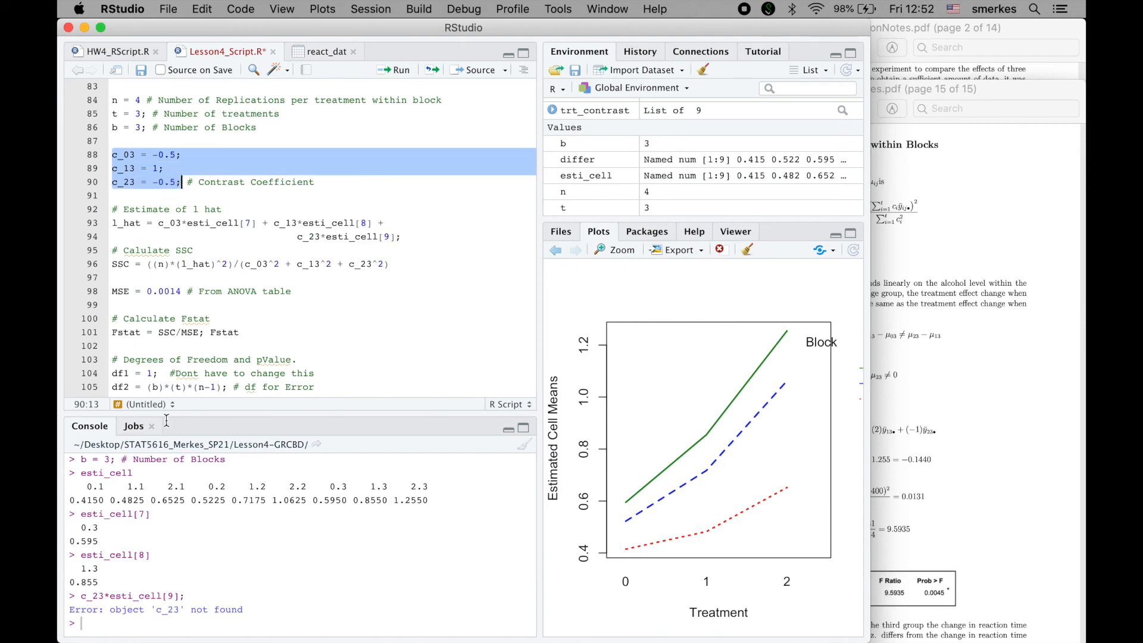
key("super+Return")
left_click_drag(112, 221, 410, 245)
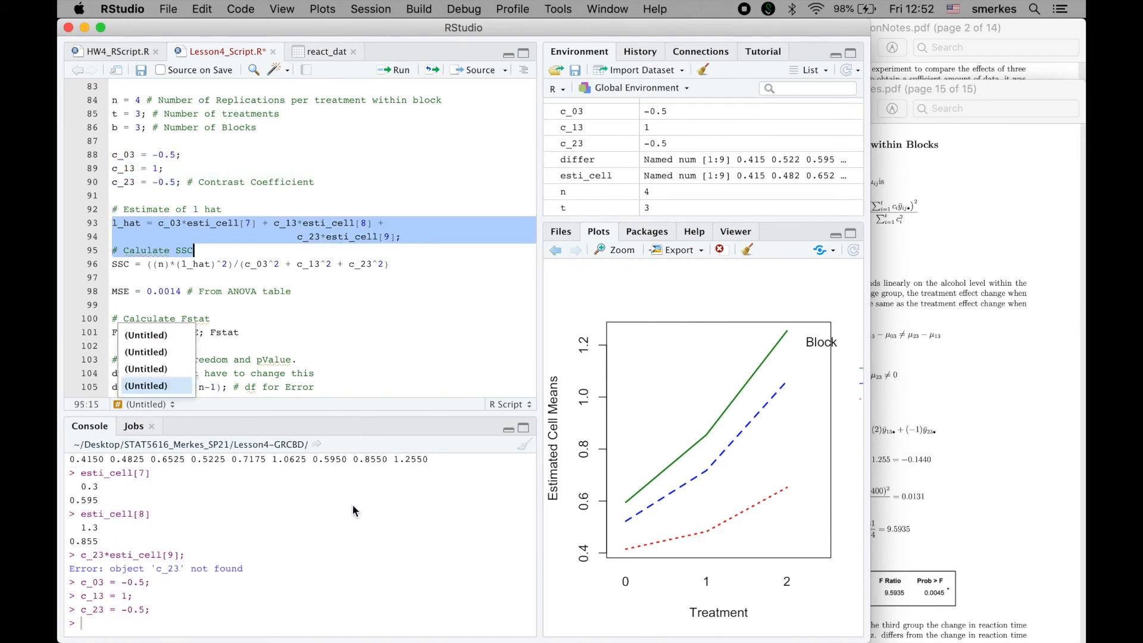
key("super+Return")
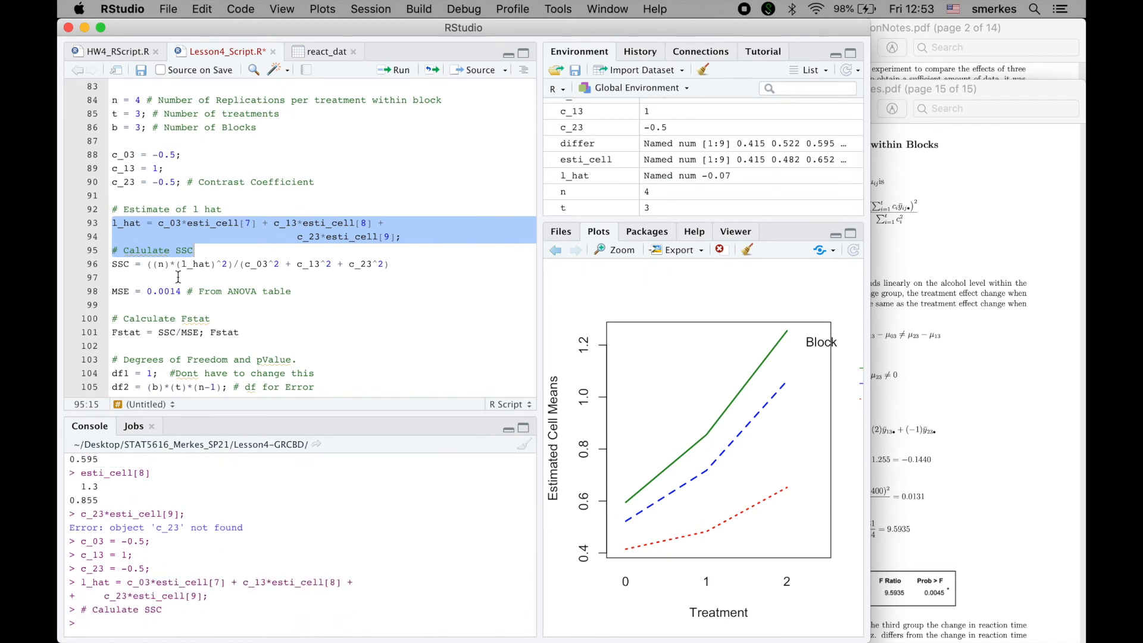
Compare the script's SSC formula with the Sum of Squares calculation in the Lesson 4 PDF notes.
left_click(159, 263)
left_click(969, 425)
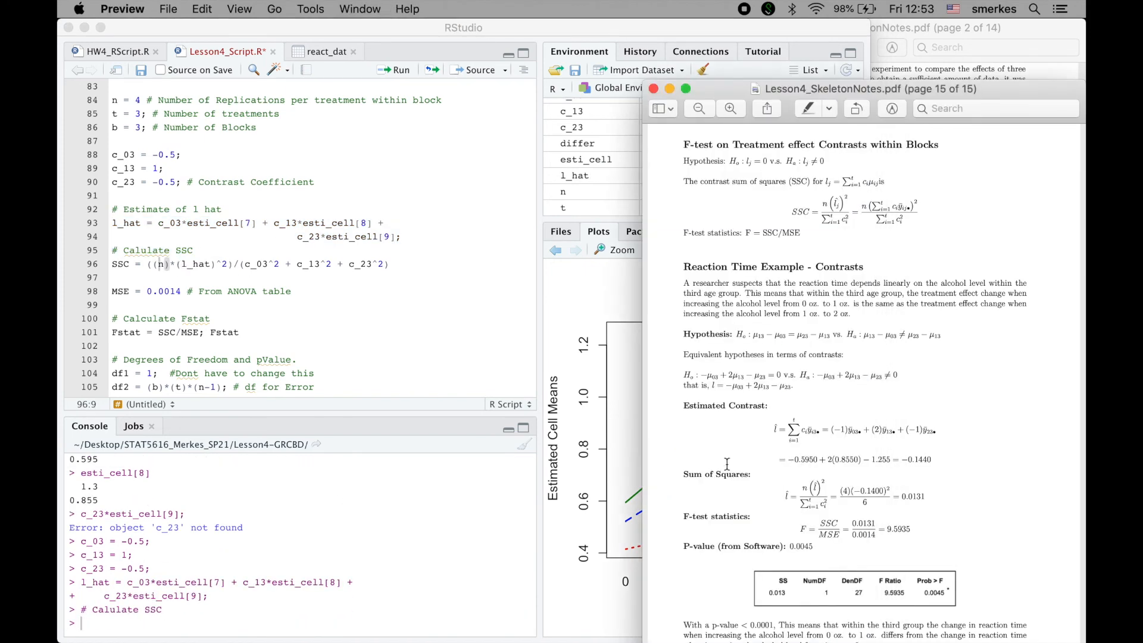
left_click_drag(684, 473, 749, 478)
scroll(821, 497, "up", 2)
scroll(822, 497, "down", 2)
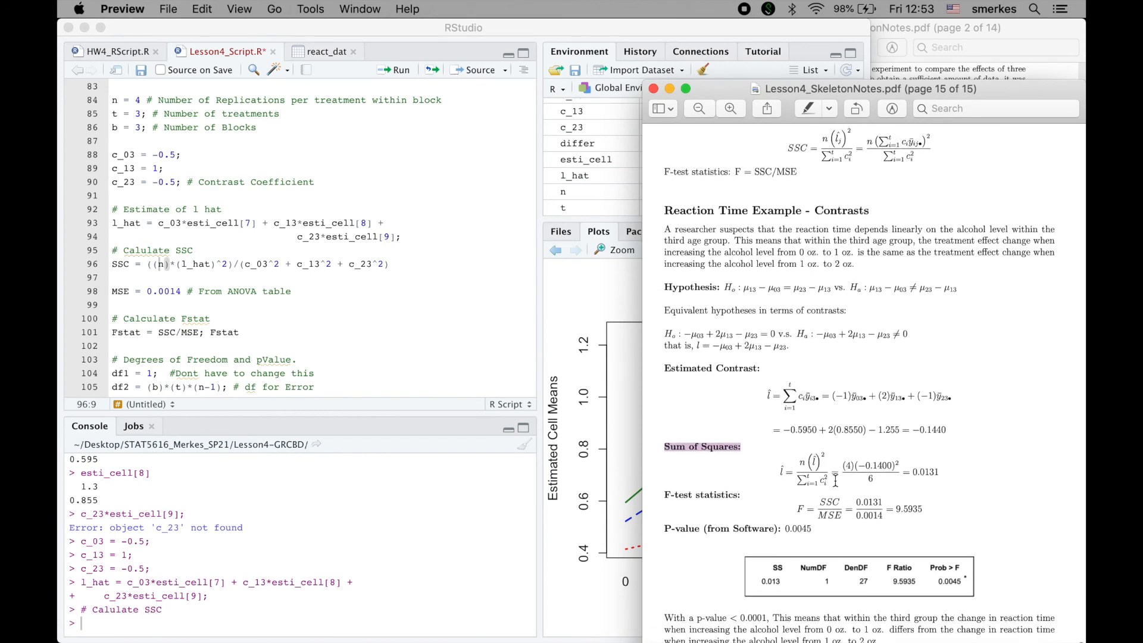
left_click(159, 282)
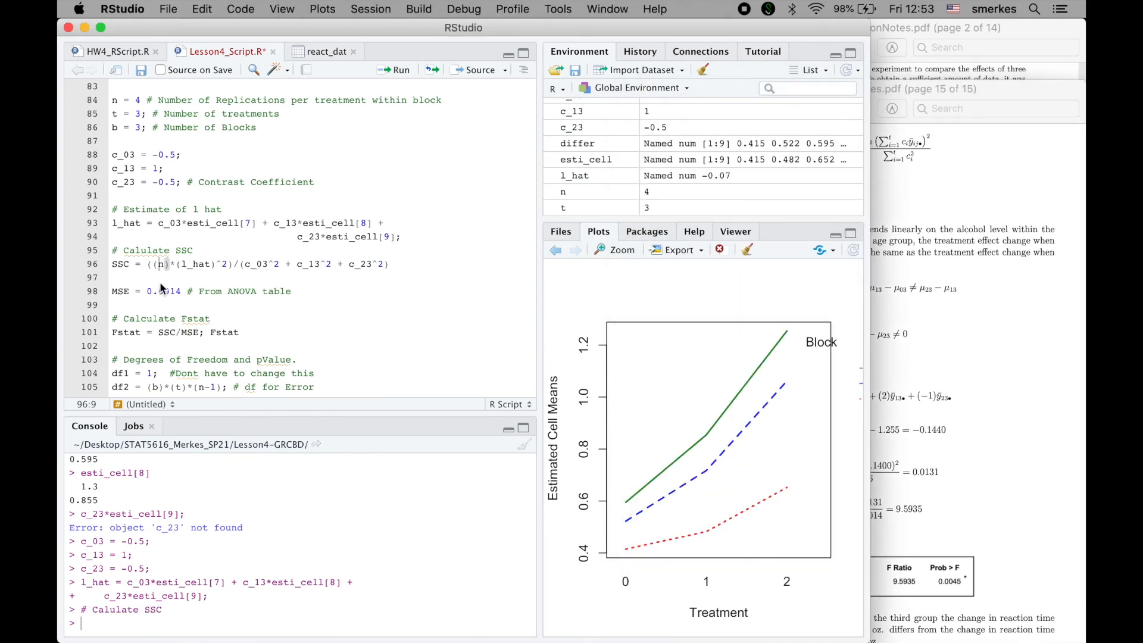
Check the n term and the squared coefficient sum in the SSC formula, and run that line.
left_click_drag(154, 264, 171, 264)
left_click_drag(244, 264, 383, 266)
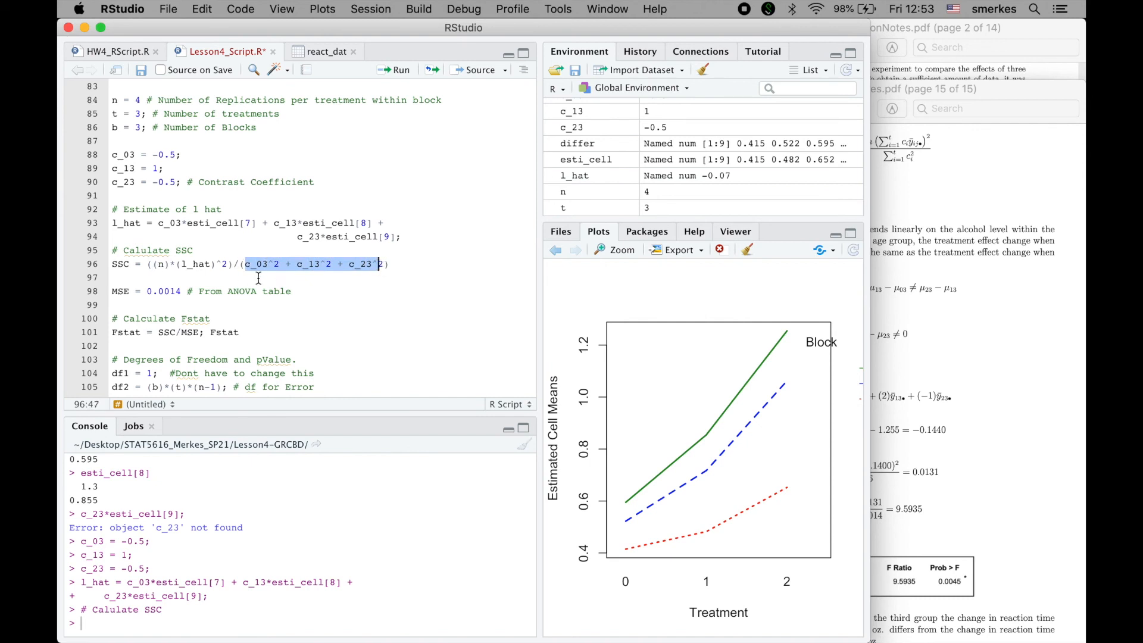
left_click(112, 268)
key("super+Return")
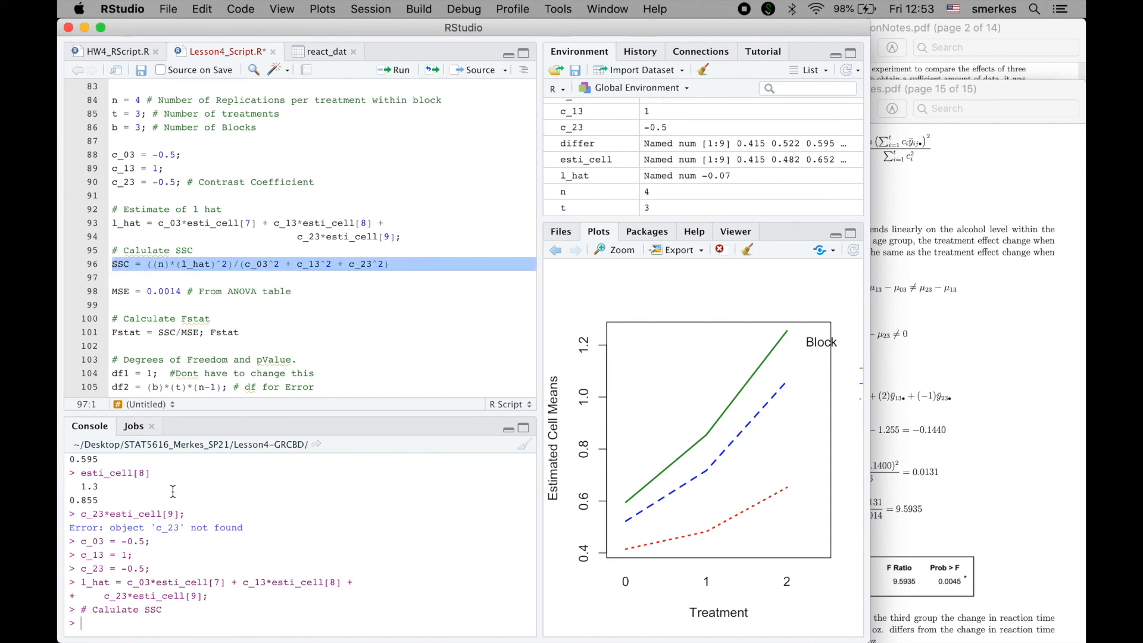
key("super+Return")
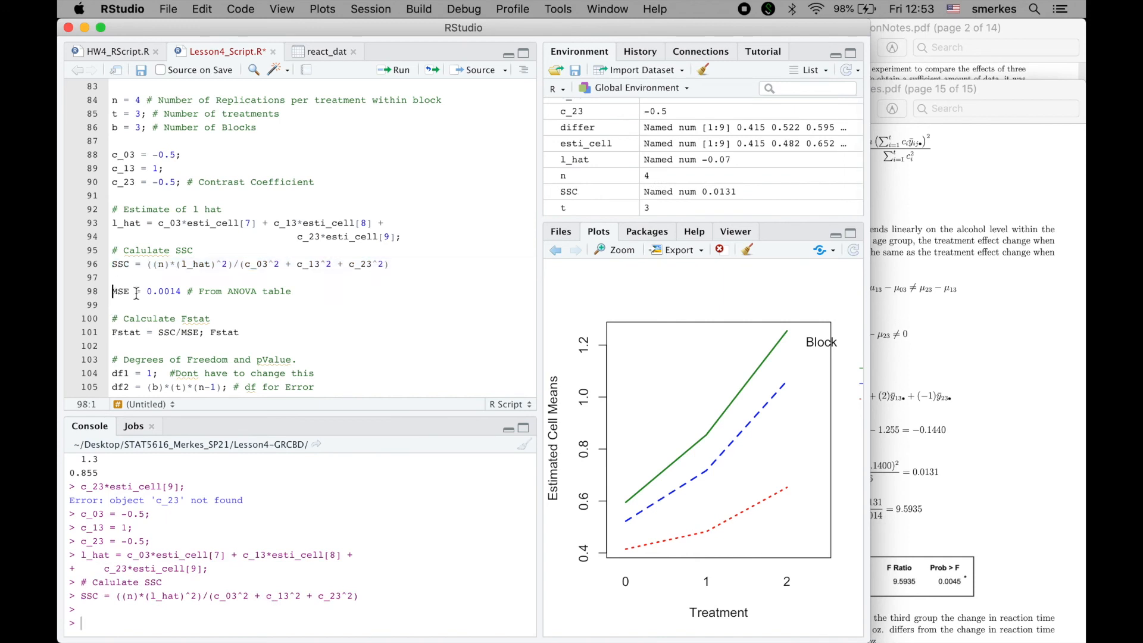
Run summary(react_aov) in the console to print the ANOVA table that supplies the MSE.
left_click_drag(121, 293, 185, 294)
left_click(172, 620)
type("summary(")
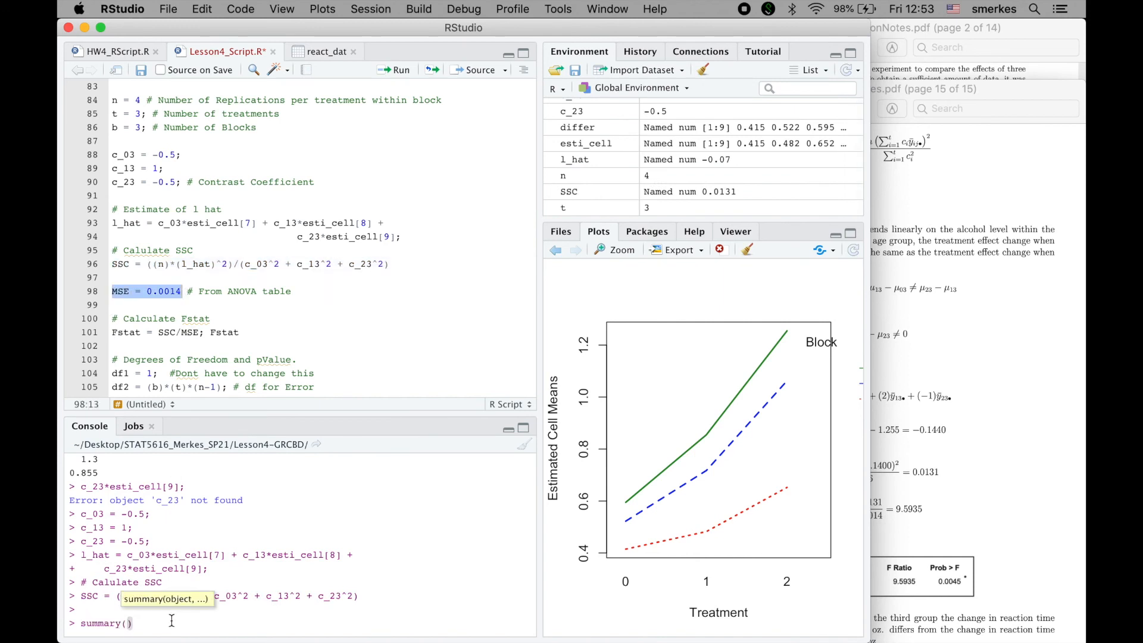
type("react_adv")
key("Return")
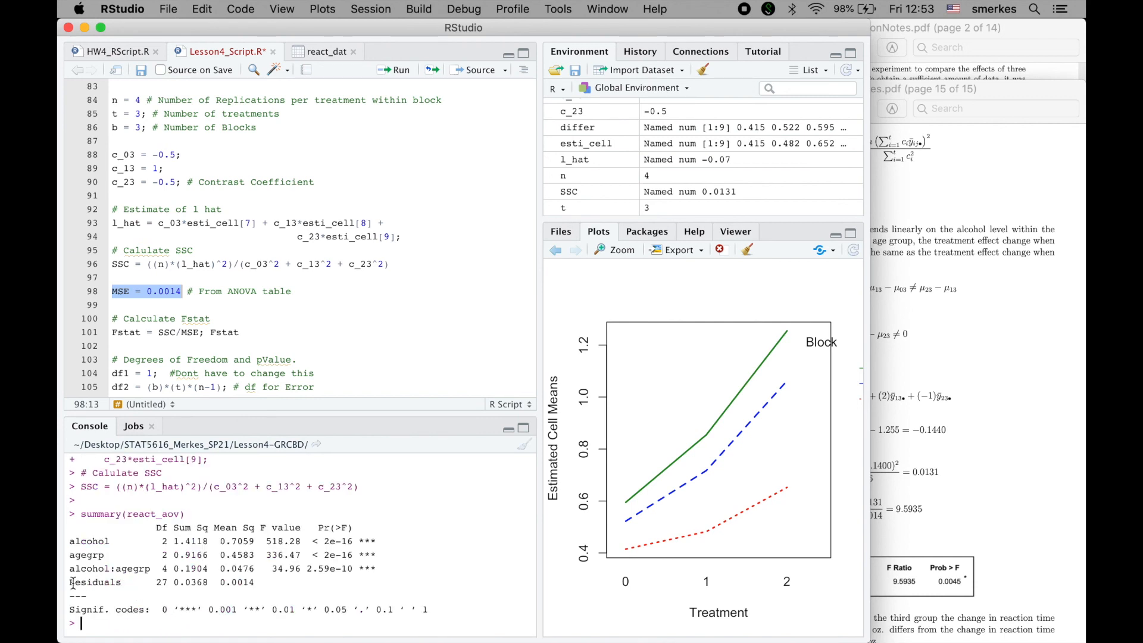
Match the script's MSE with the Residuals mean square in the ANOVA table, and run MSE = 0.0014.
left_click_drag(76, 581, 123, 582)
left_click_drag(220, 583, 260, 582)
left_click_drag(182, 291, 109, 290)
key("super+Return")
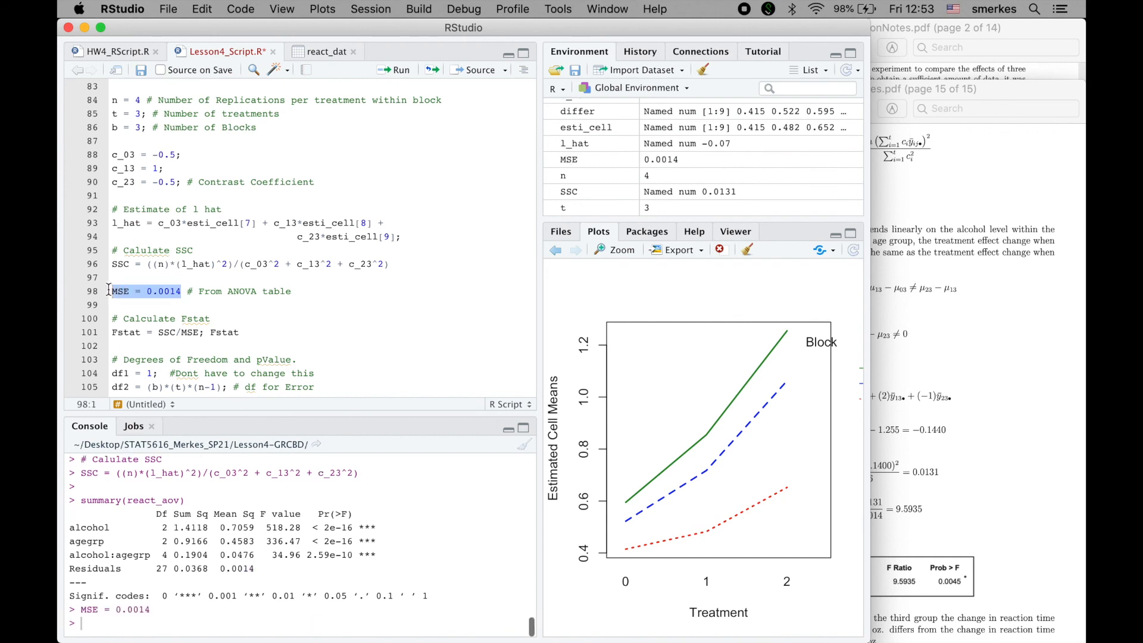
Run the Fstat = SSC/MSE line and check the printed F statistic.
scroll(111, 329, "down", 5)
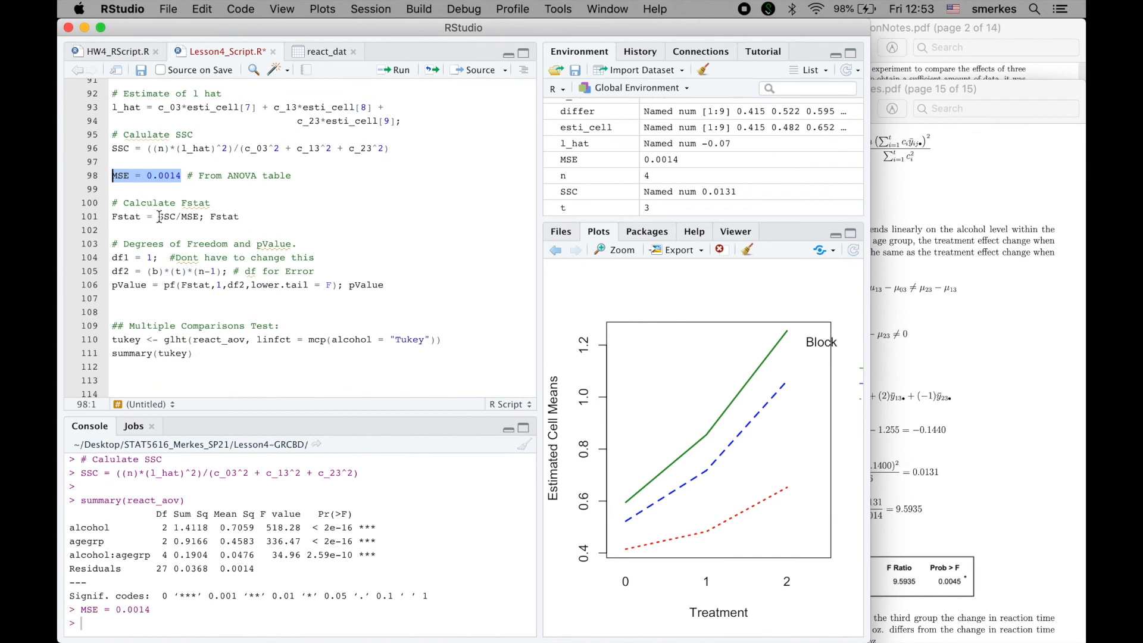
double_click(167, 217)
left_click_drag(180, 217, 74, 220)
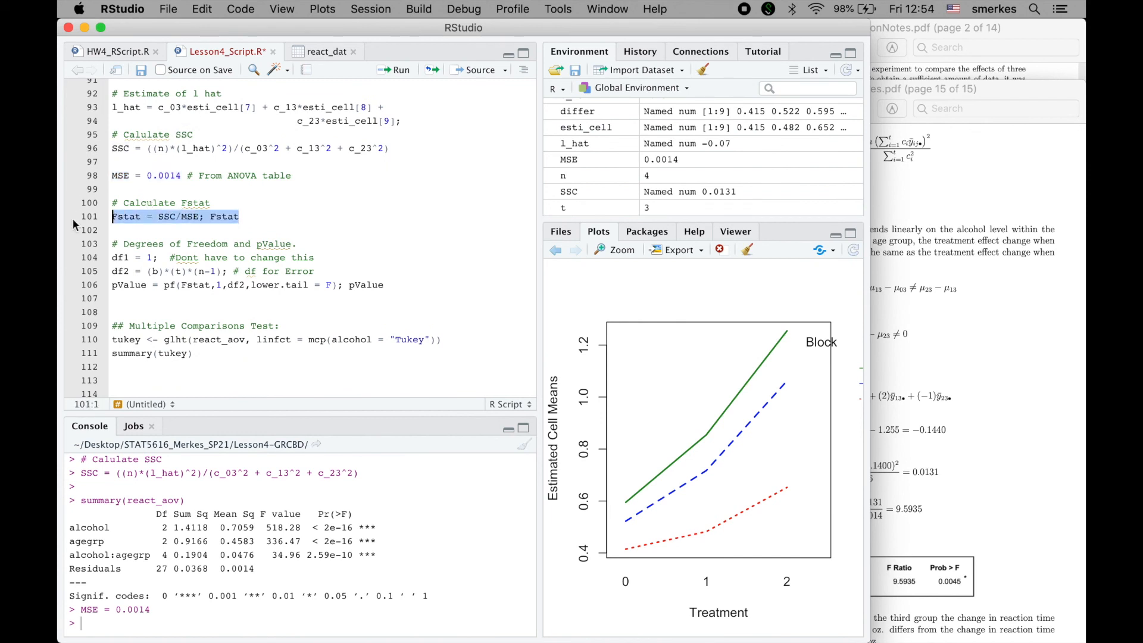
key("super+Return")
left_click_drag(69, 610, 89, 610)
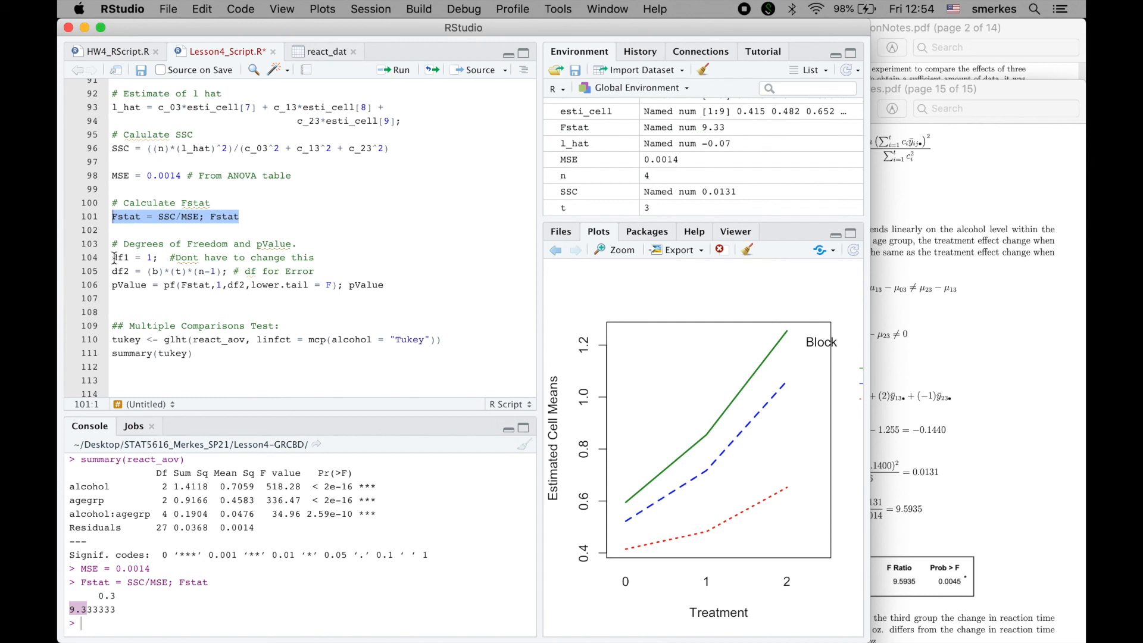
Review the df1 and df2 definitions, and run them together with the pValue line for the contrast F-test.
left_click_drag(113, 257, 159, 262)
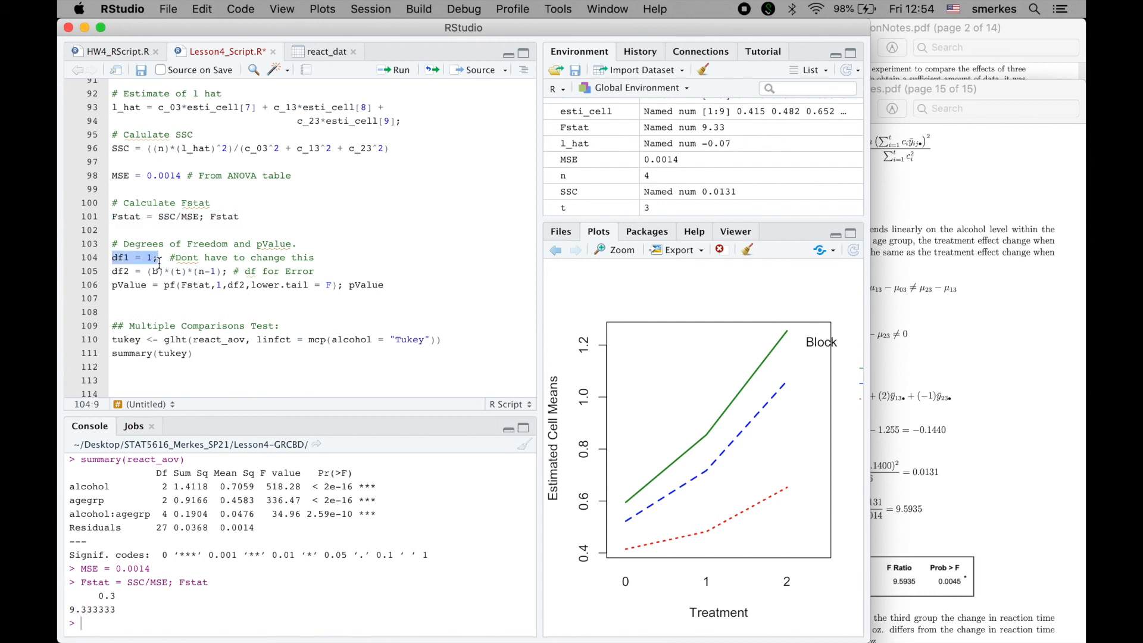
left_click_drag(118, 271, 228, 271)
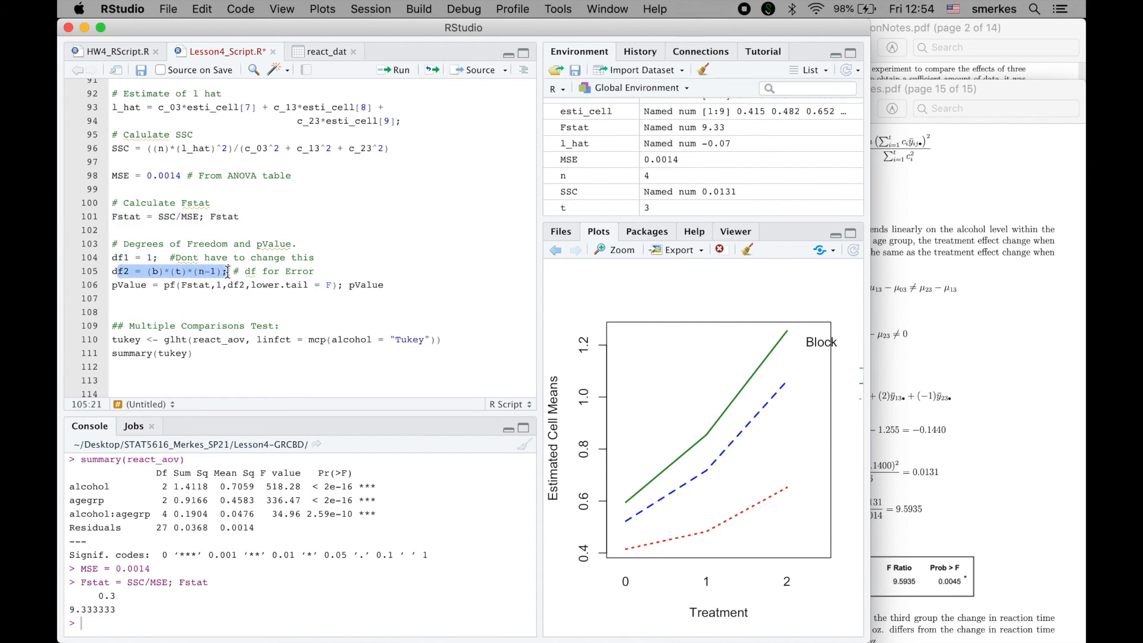
left_click(113, 285)
left_click_drag(113, 285, 78, 251)
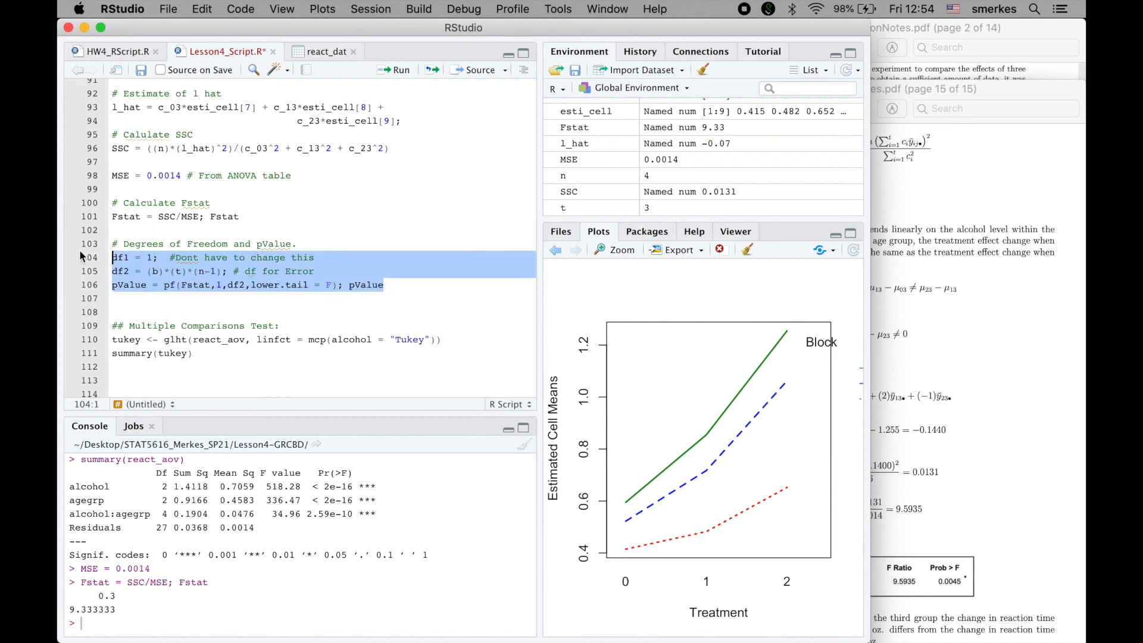
key("super+Return")
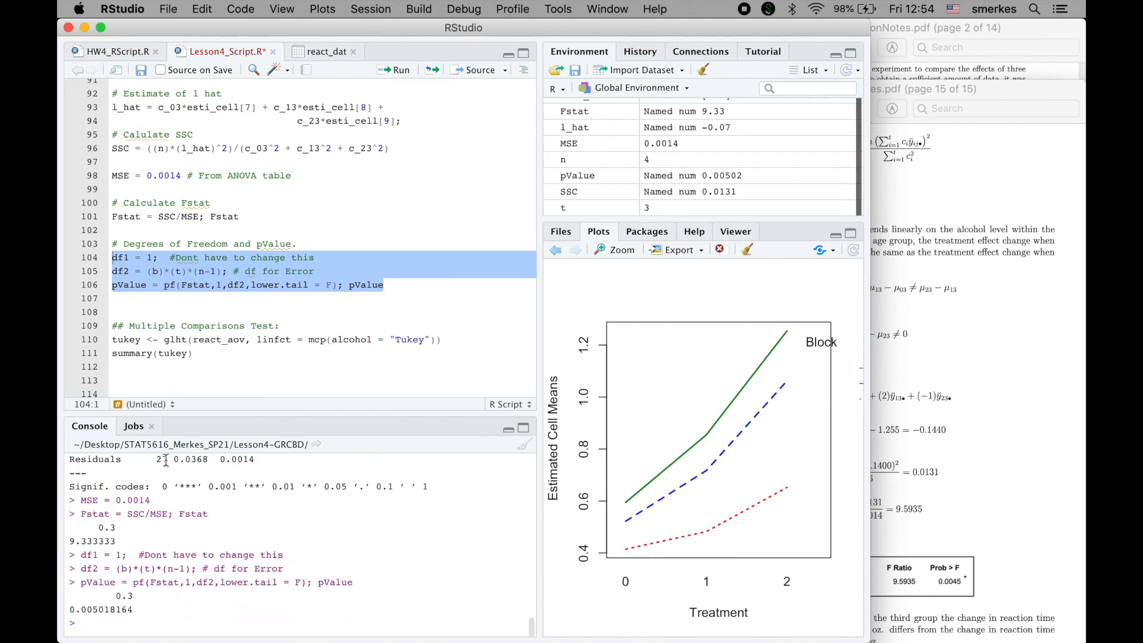
Review the treatment-block contrast inputs: n, t, b, the coefficients, the esti_cell indices and the SSC denominator.
scroll(245, 291, "up", 5)
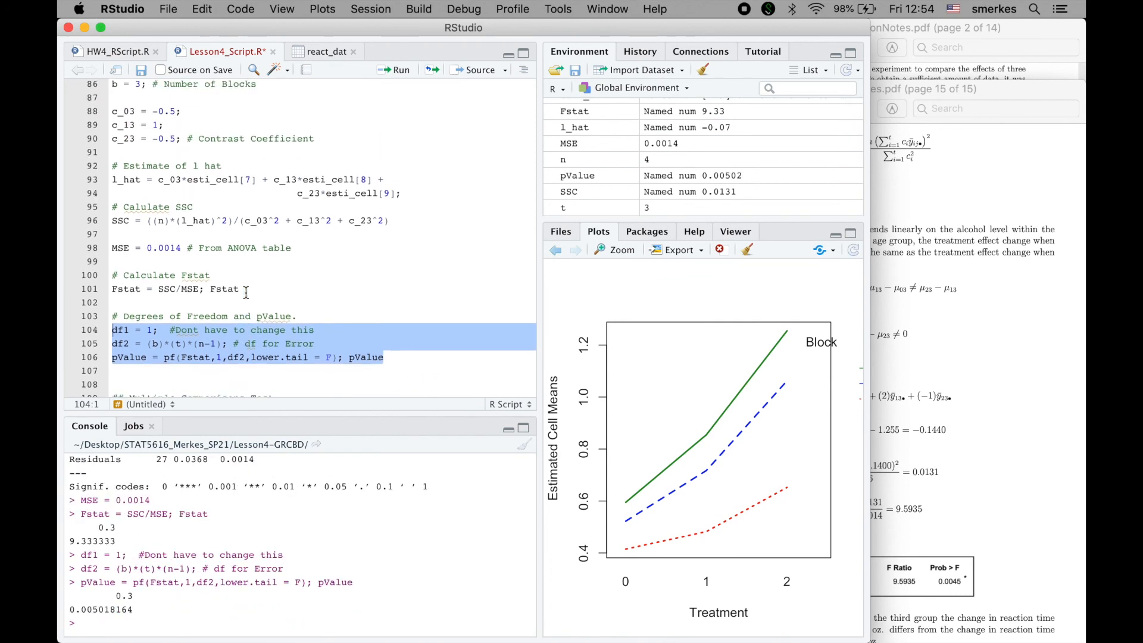
scroll(245, 292, "up", 1)
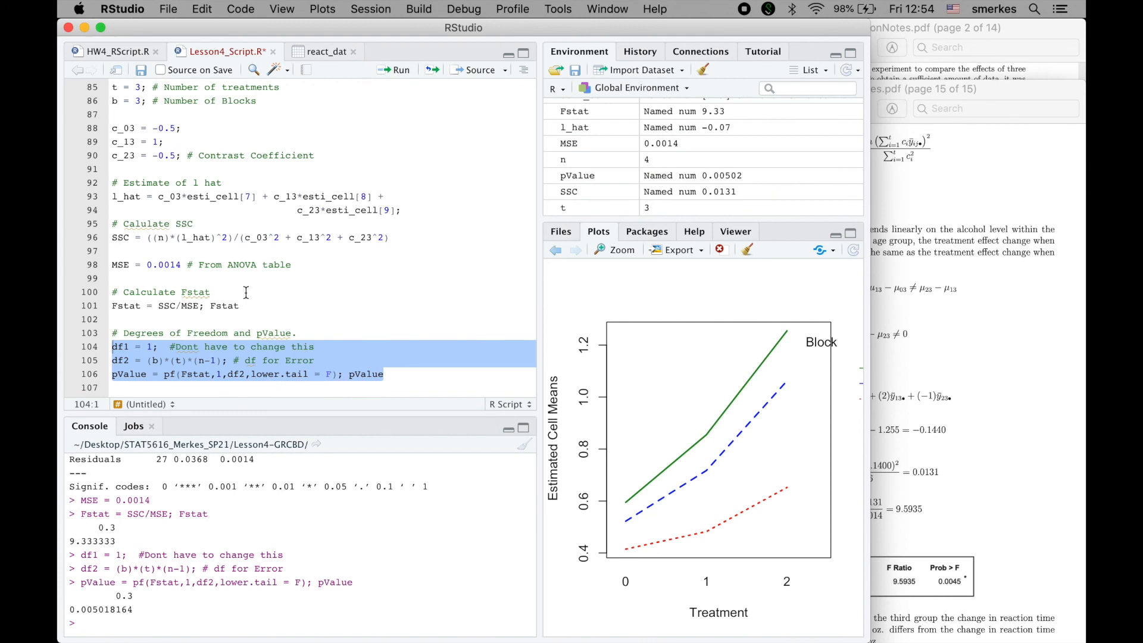
scroll(246, 292, "up", 3)
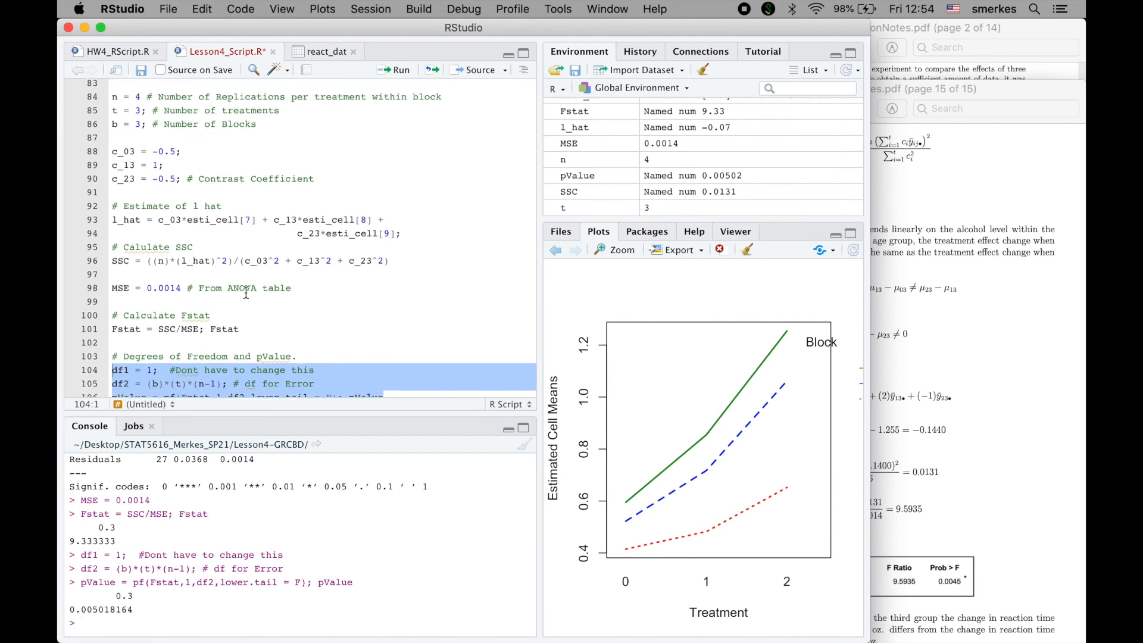
left_click(141, 114)
left_click(141, 141)
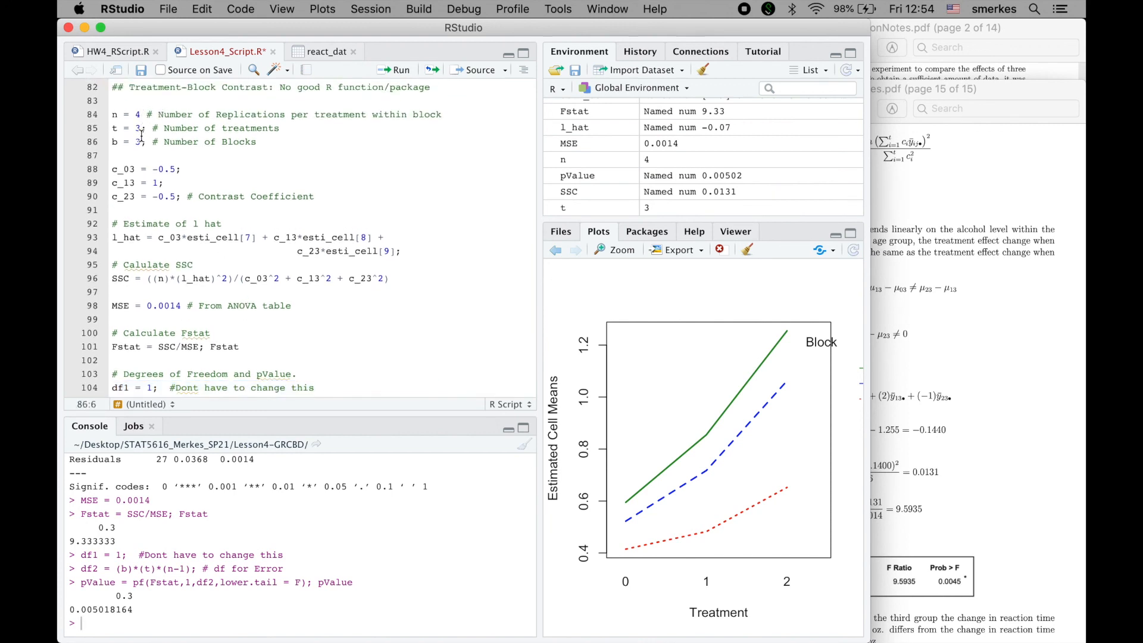
scroll(142, 134, "down", 2)
left_click_drag(112, 140, 224, 167)
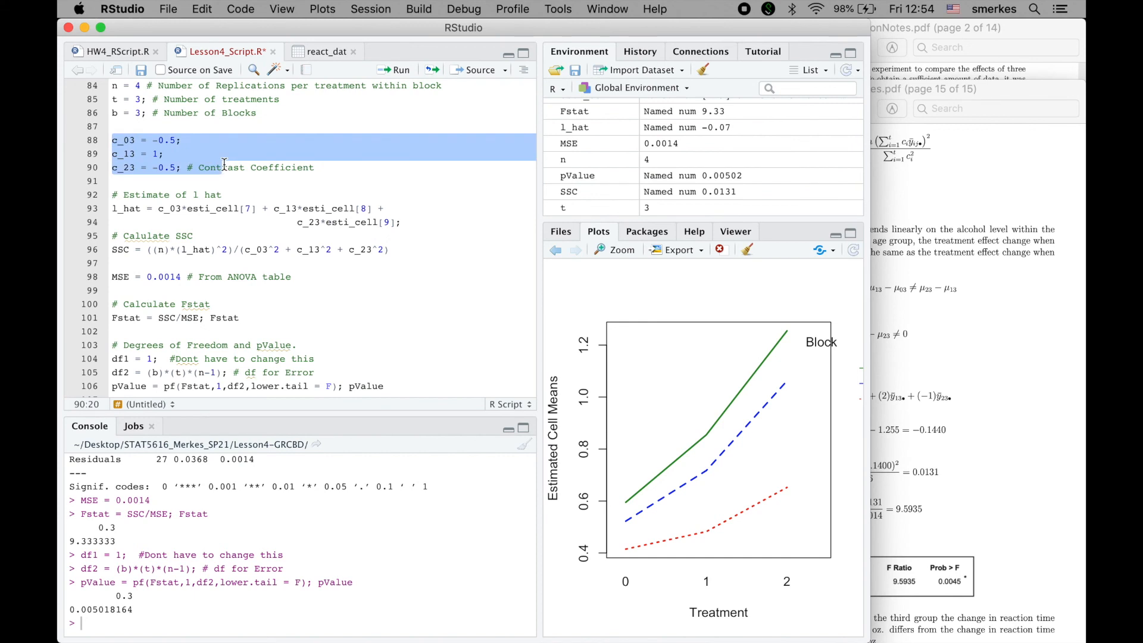
scroll(223, 162, "down", 2)
left_click_drag(187, 181, 256, 184)
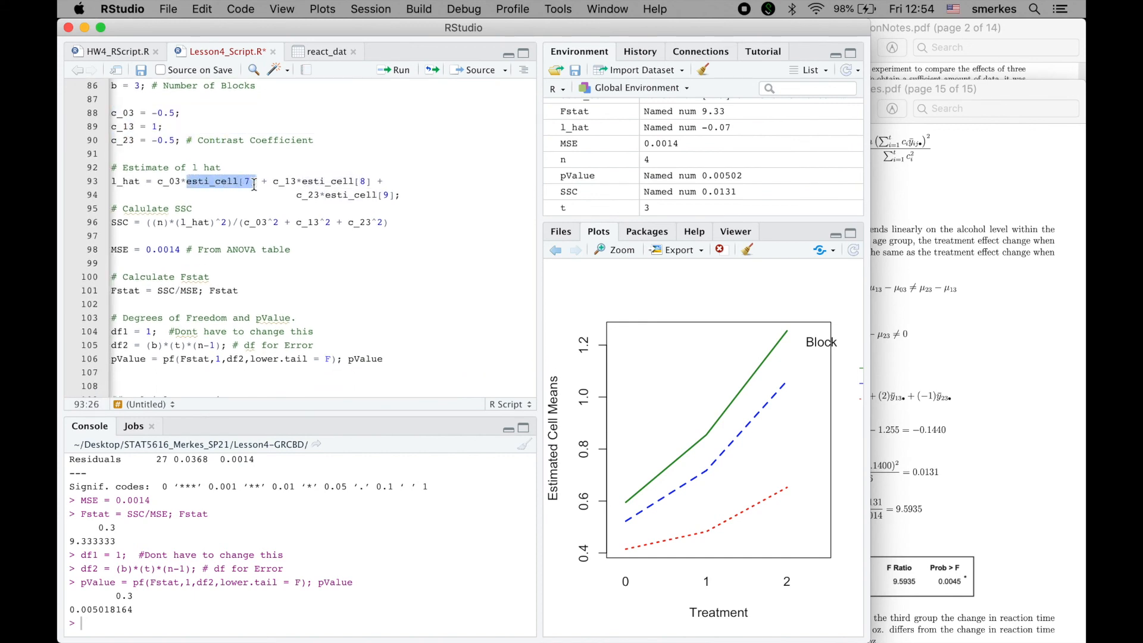
scroll(255, 185, "down", 1)
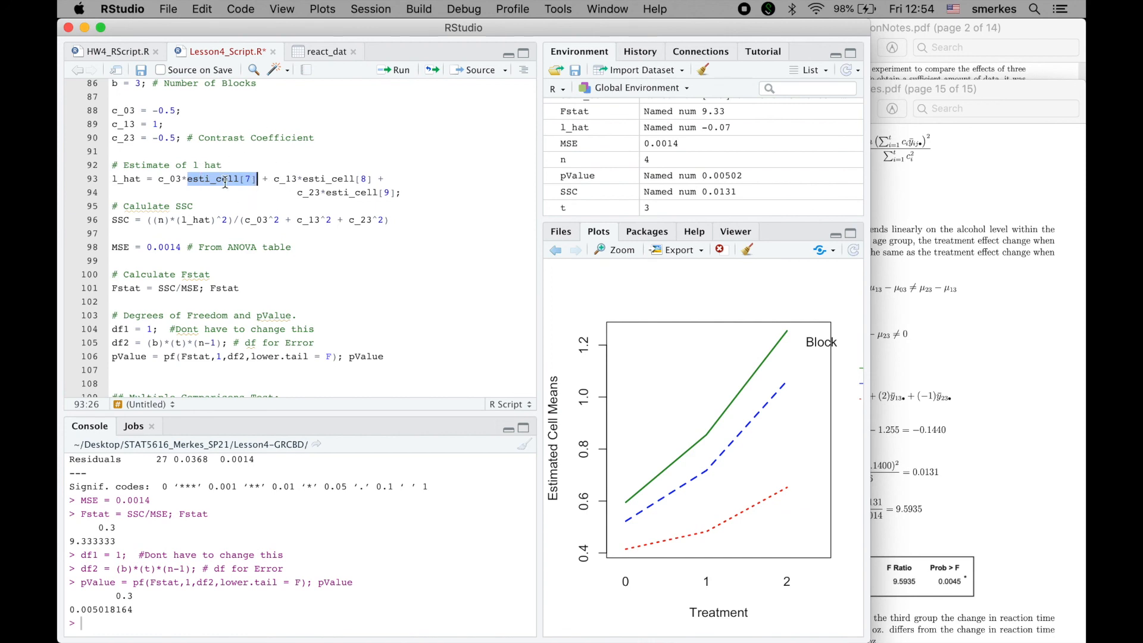
left_click_drag(244, 220, 382, 220)
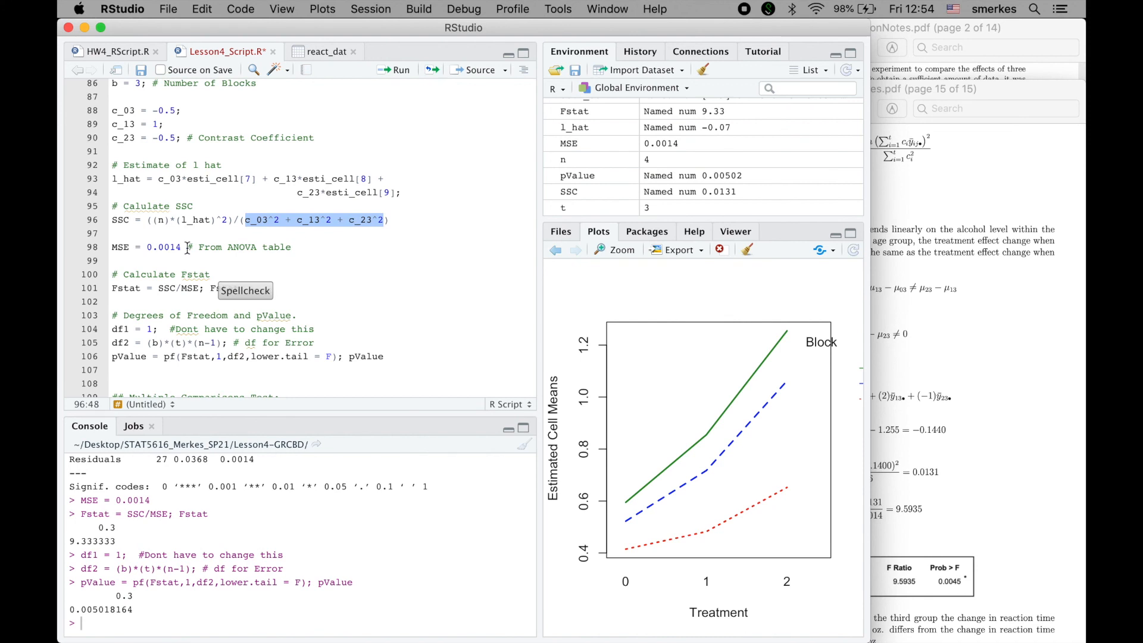
Compare the script block from n through MSE with the block calculating Fstat, degrees of freedom and pValue.
left_click_drag(111, 274, 396, 357)
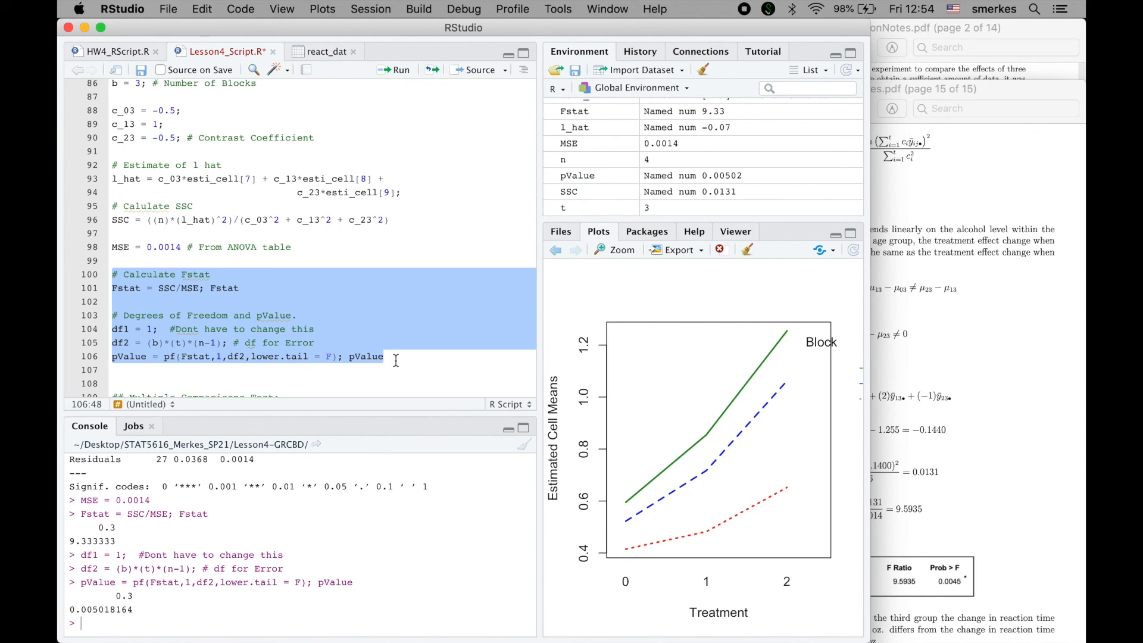
scroll(314, 263, "up", 2)
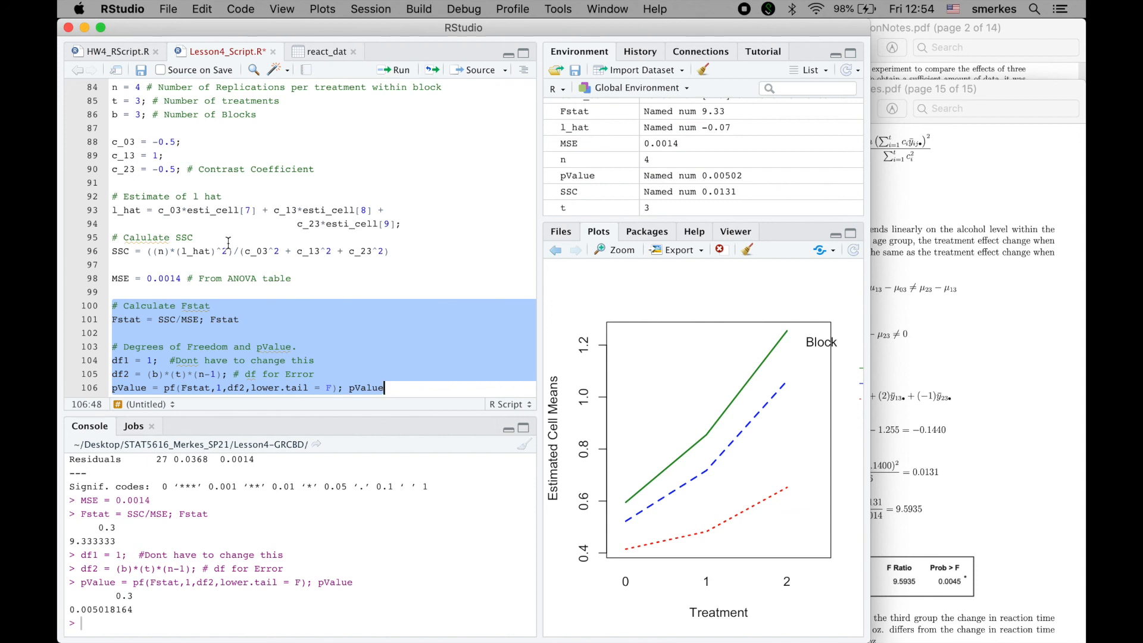
scroll(203, 204, "up", 2)
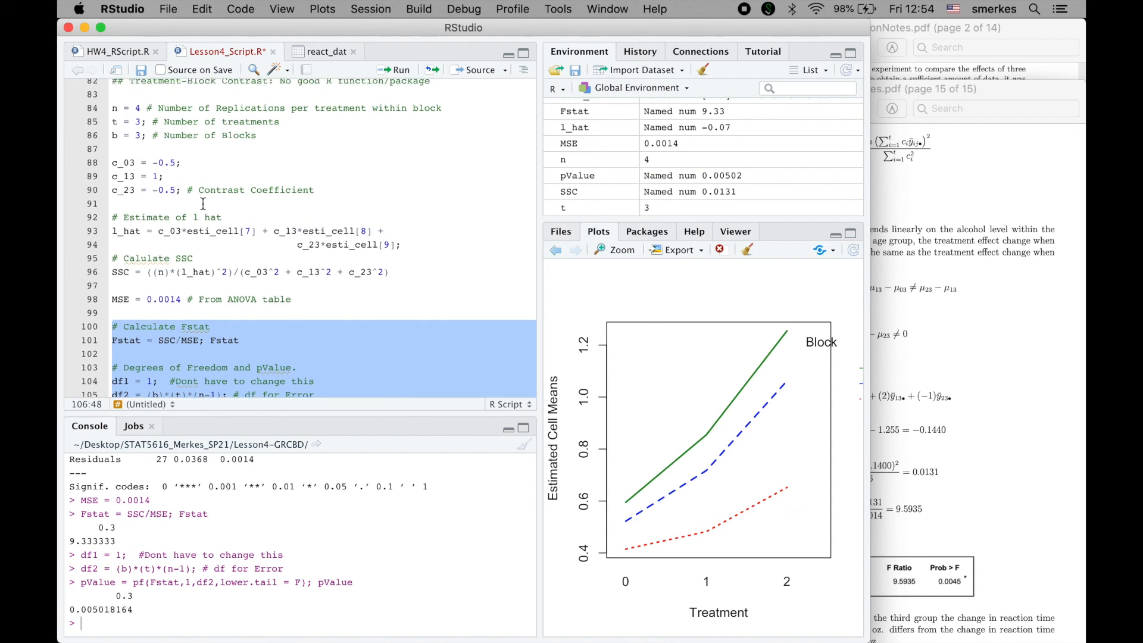
left_click(116, 108)
left_click_drag(112, 107, 380, 299)
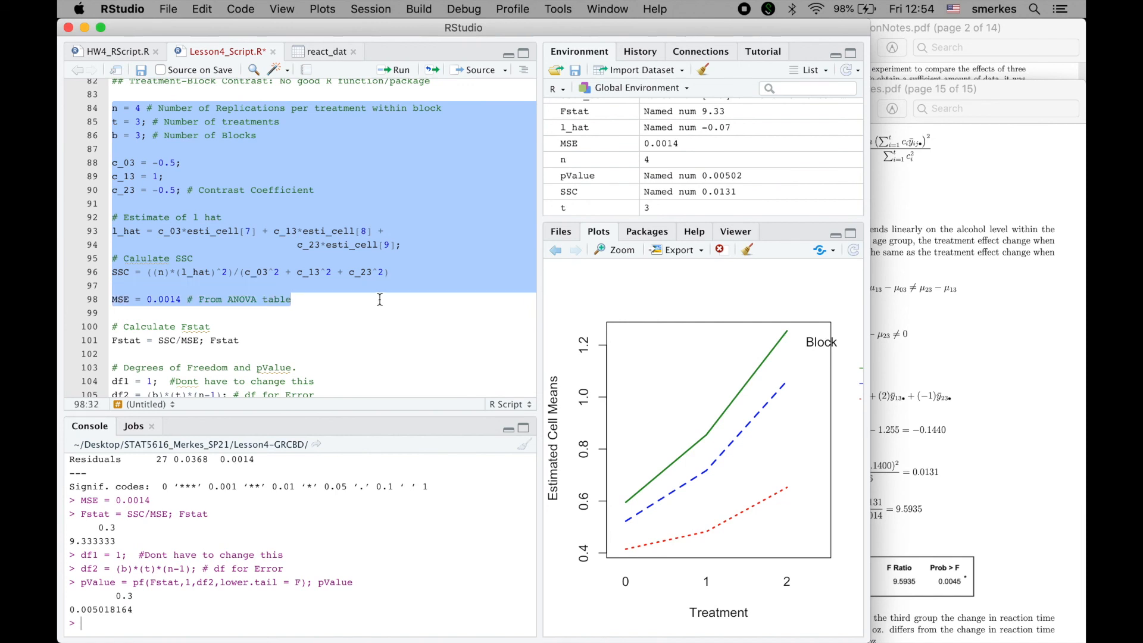
scroll(380, 299, "down", 5)
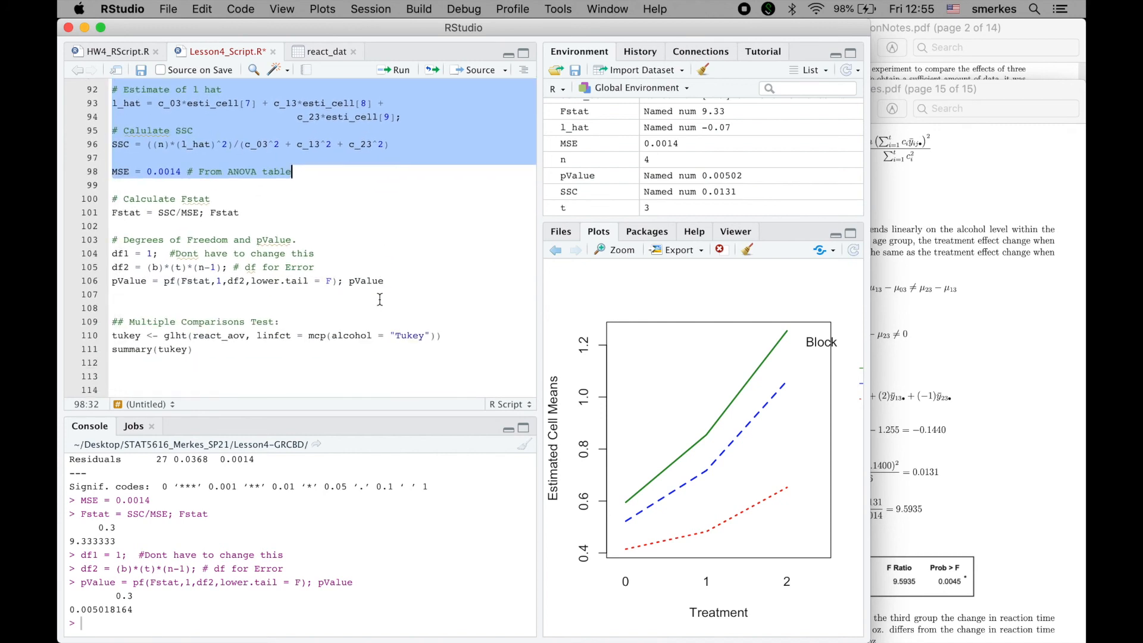
left_click_drag(113, 199, 412, 287)
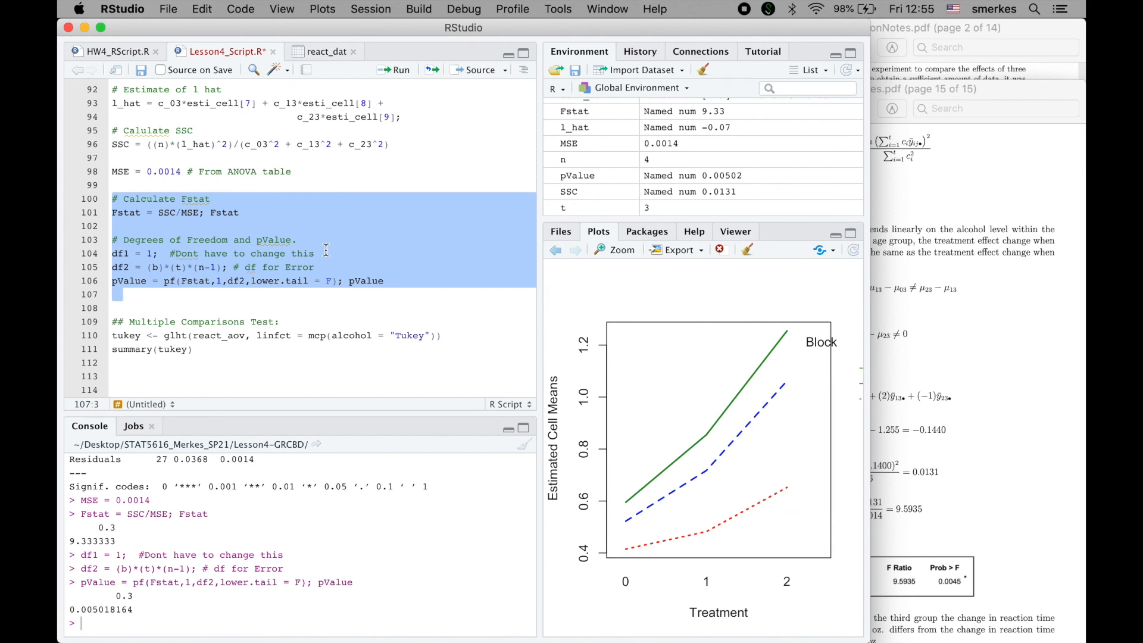
Run the multiple comparisons test with glht on react_aov using "Tukey" for alcohol, and print its summary.
left_click(230, 352)
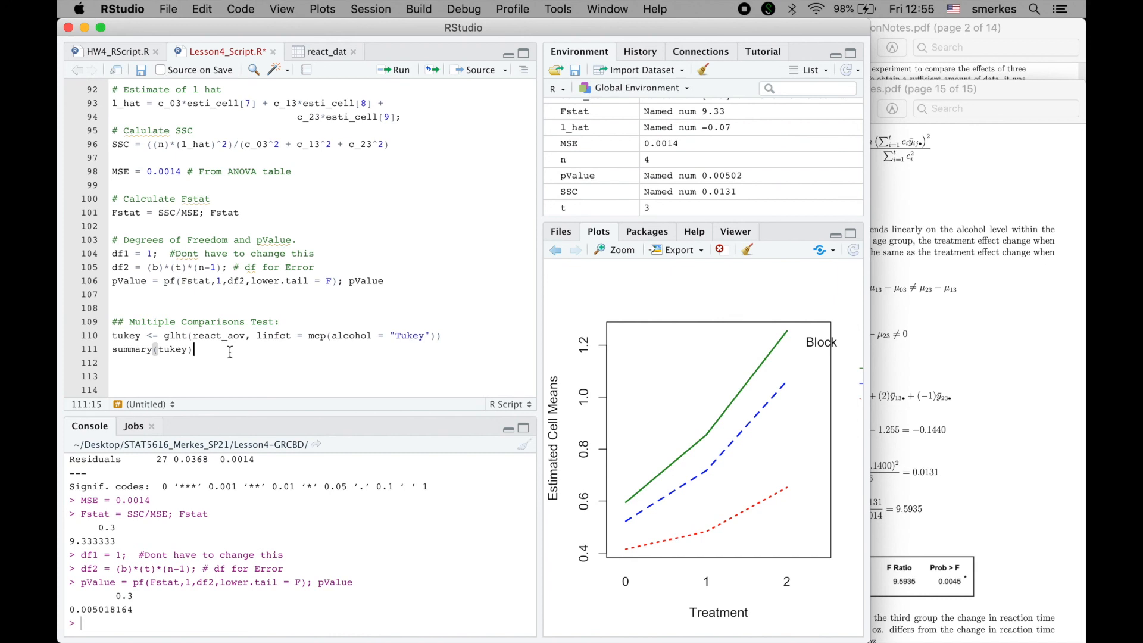
left_click_drag(230, 352, 110, 322)
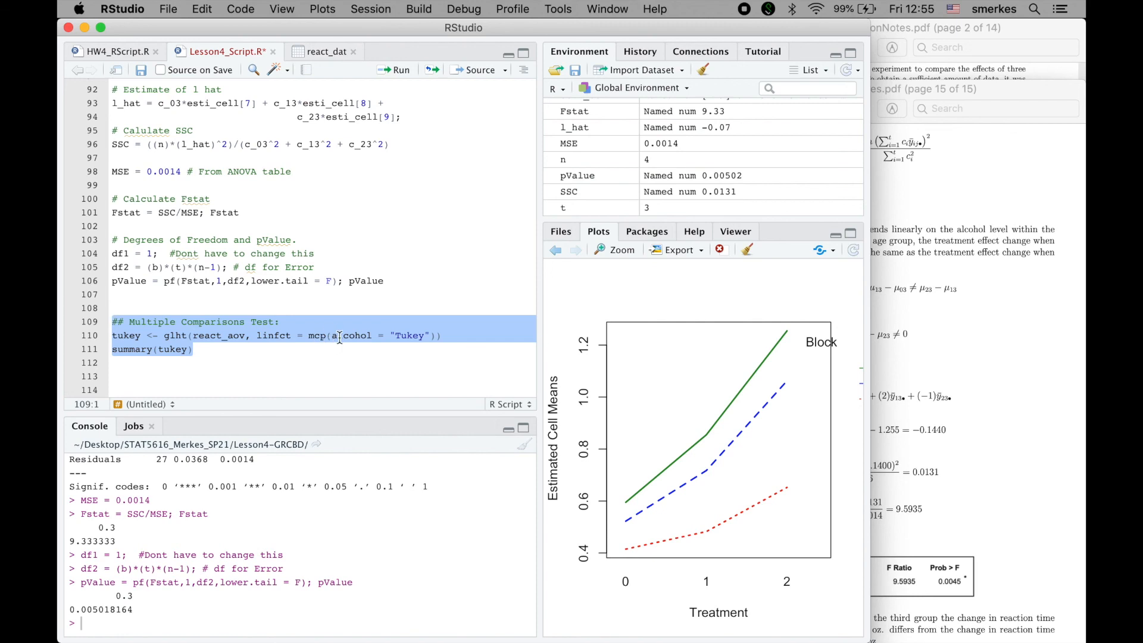
left_click_drag(390, 337, 432, 337)
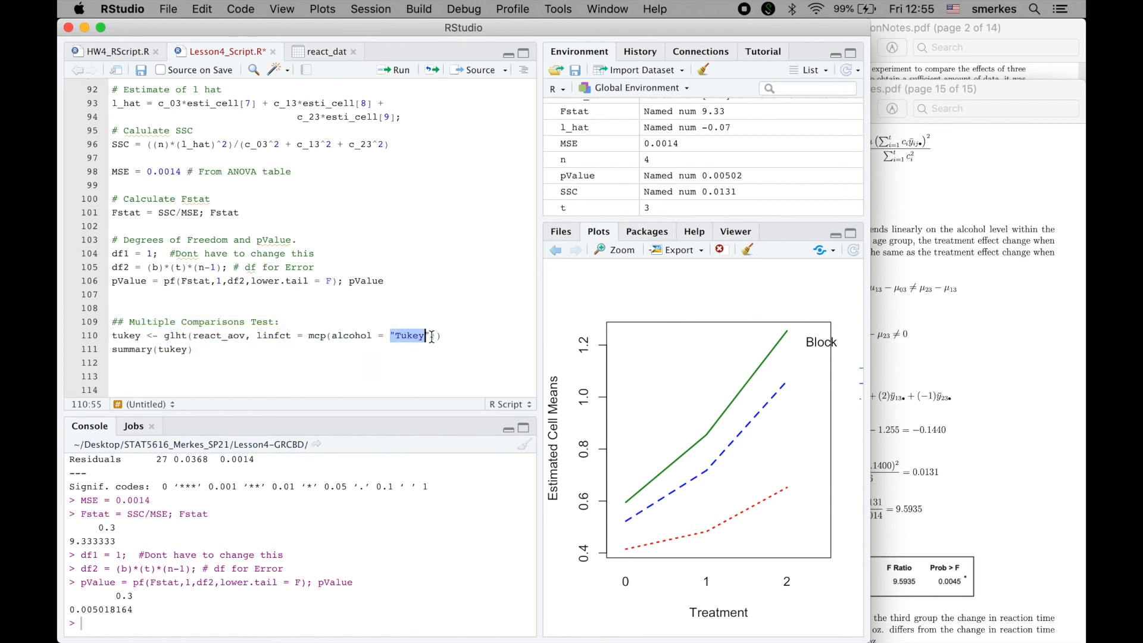
left_click(331, 352)
left_click(91, 337, "shift")
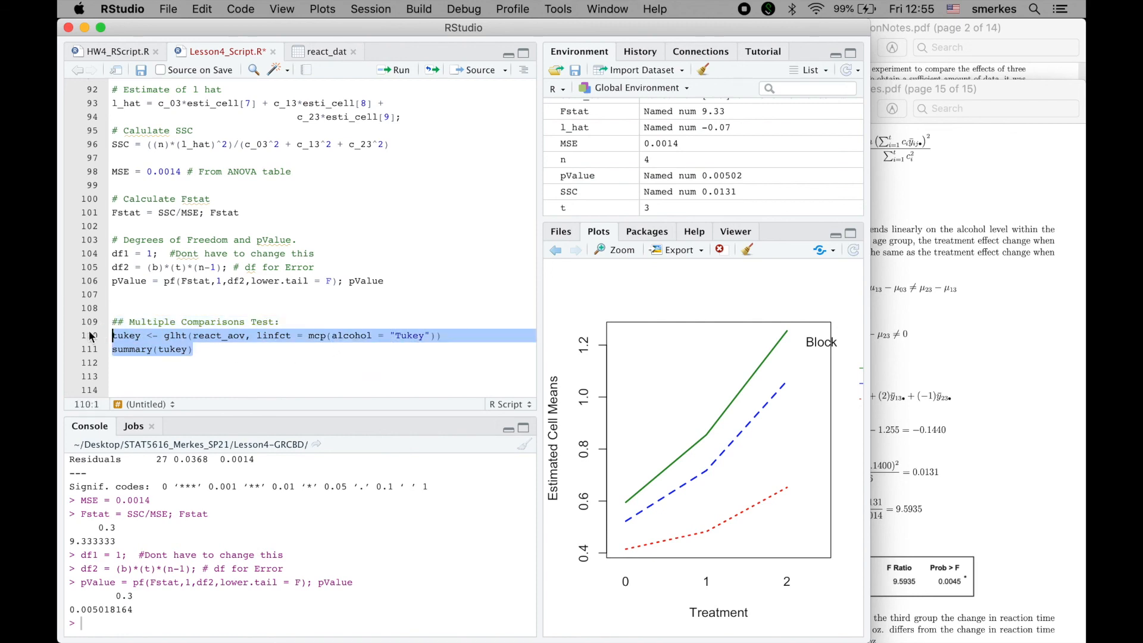
key("super+Return")
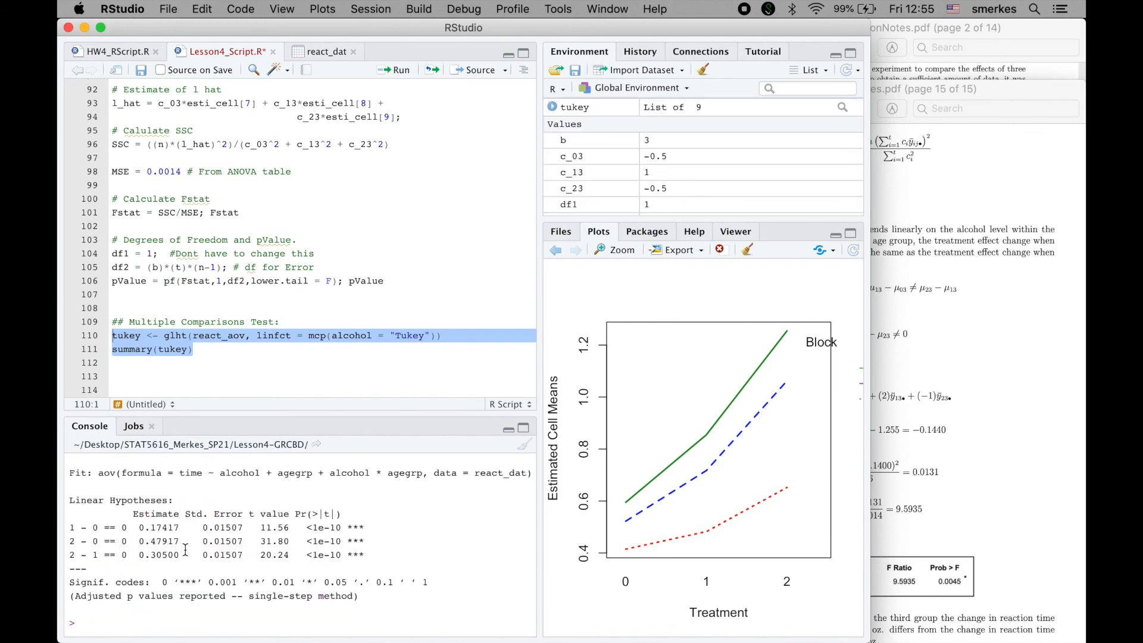